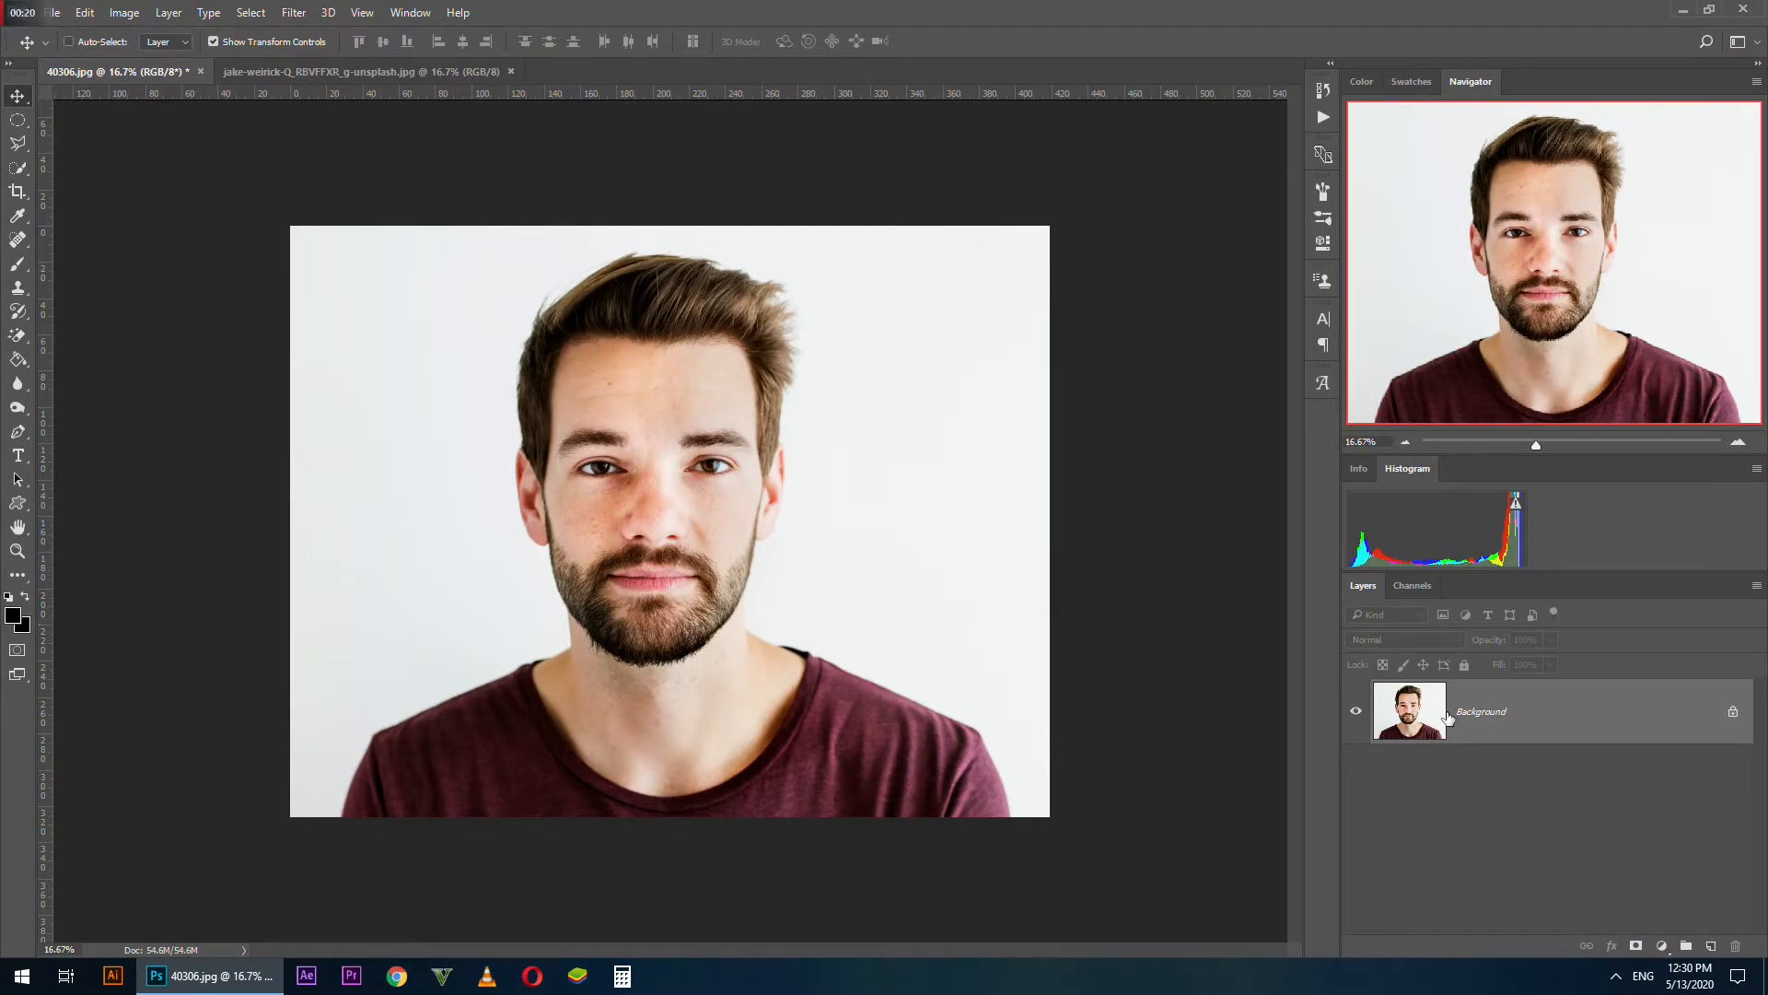
# Outline the man's head and upper neck with a closed Polygonal Lasso selection, leaving some margin around the hair
pyautogui.click(18, 143)
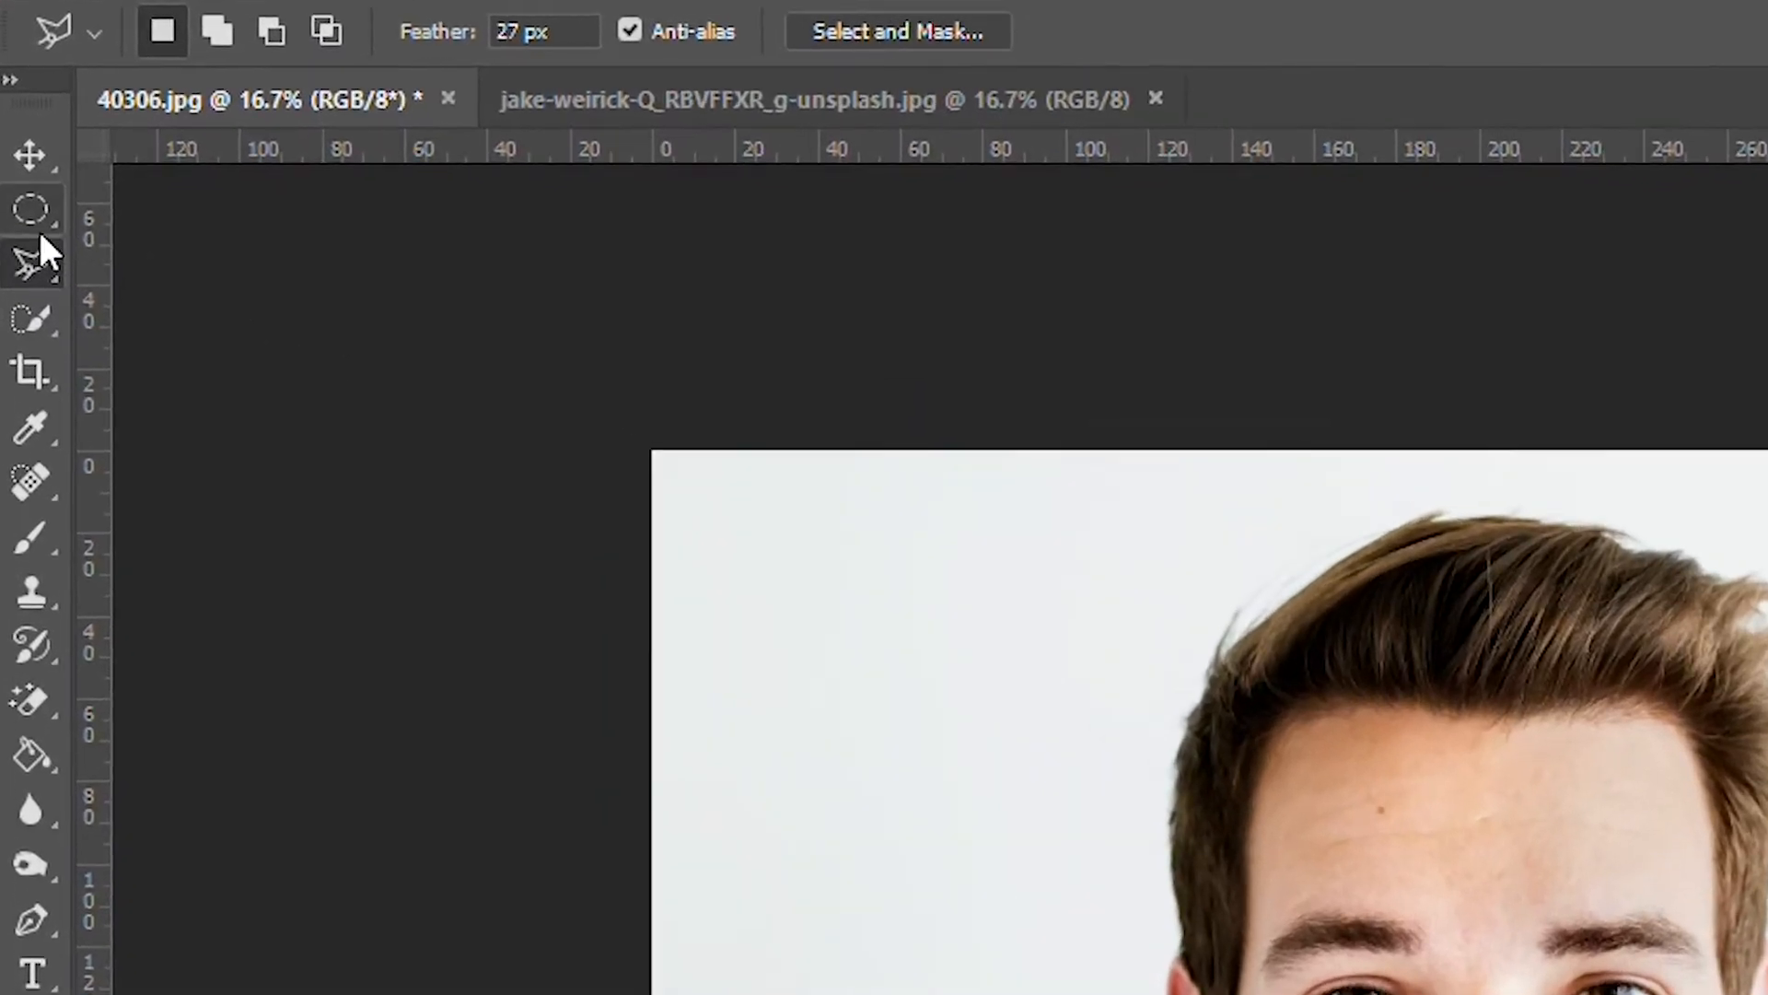
pyautogui.click(27, 166)
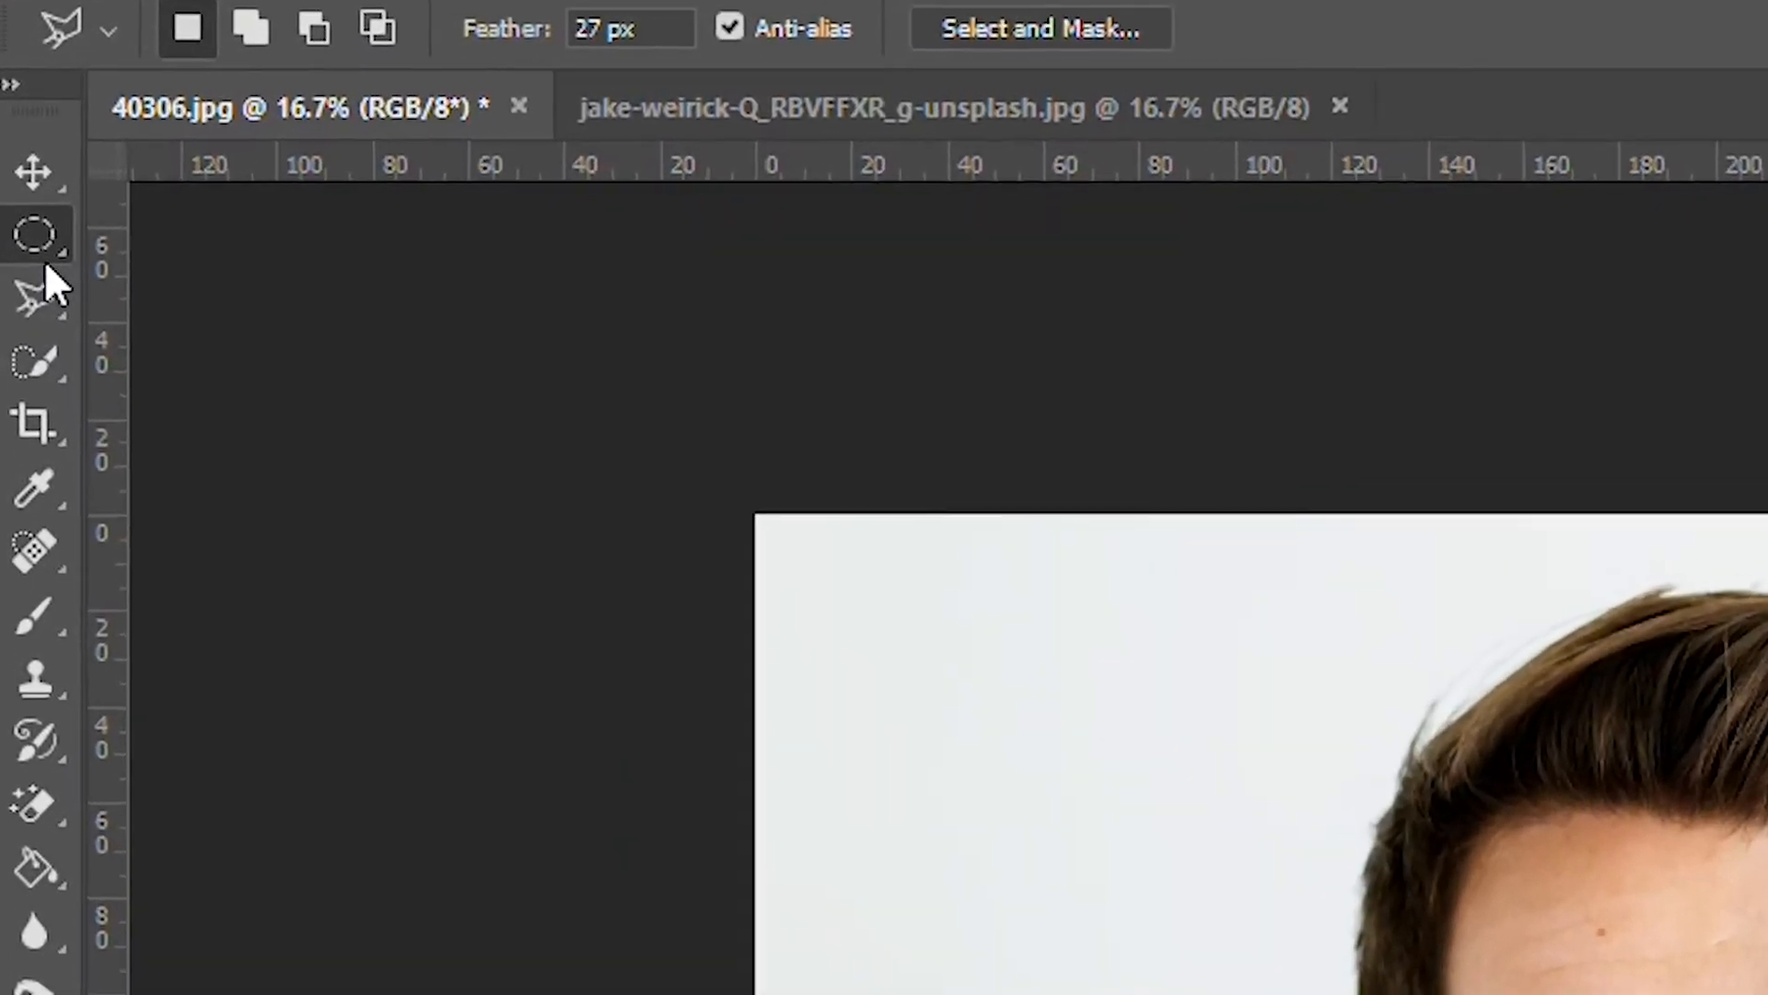
pyautogui.click(18, 337)
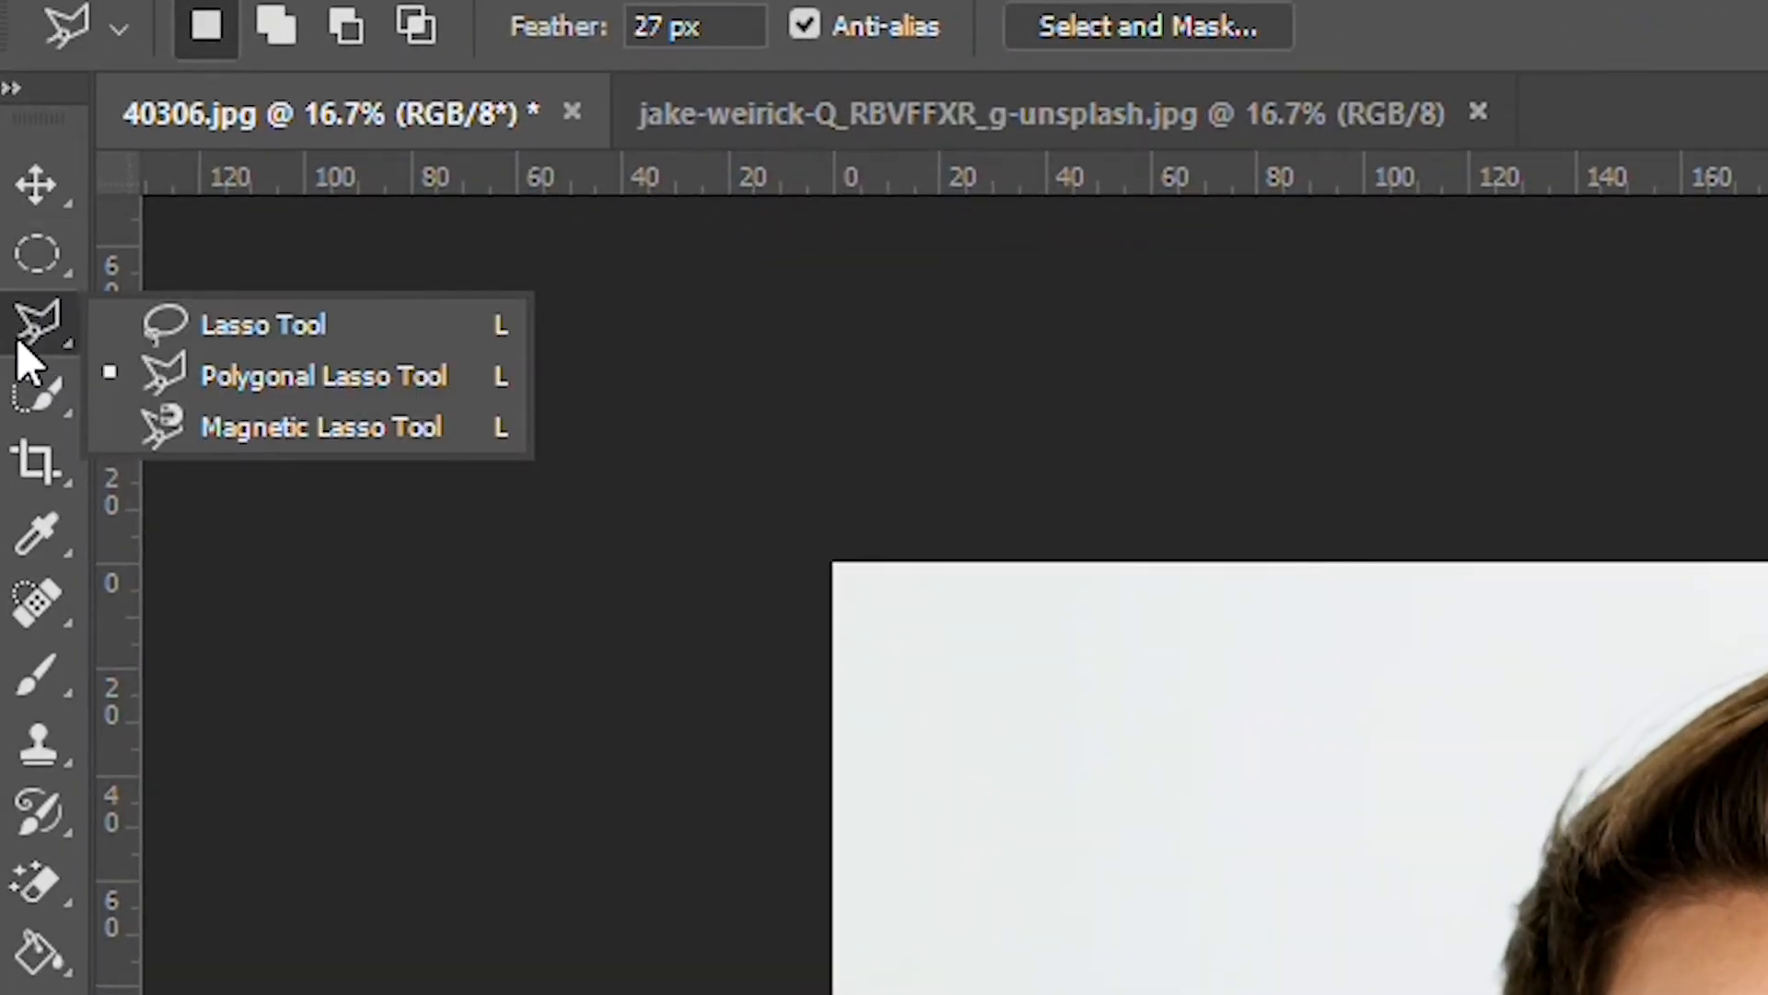
pyautogui.click(134, 375)
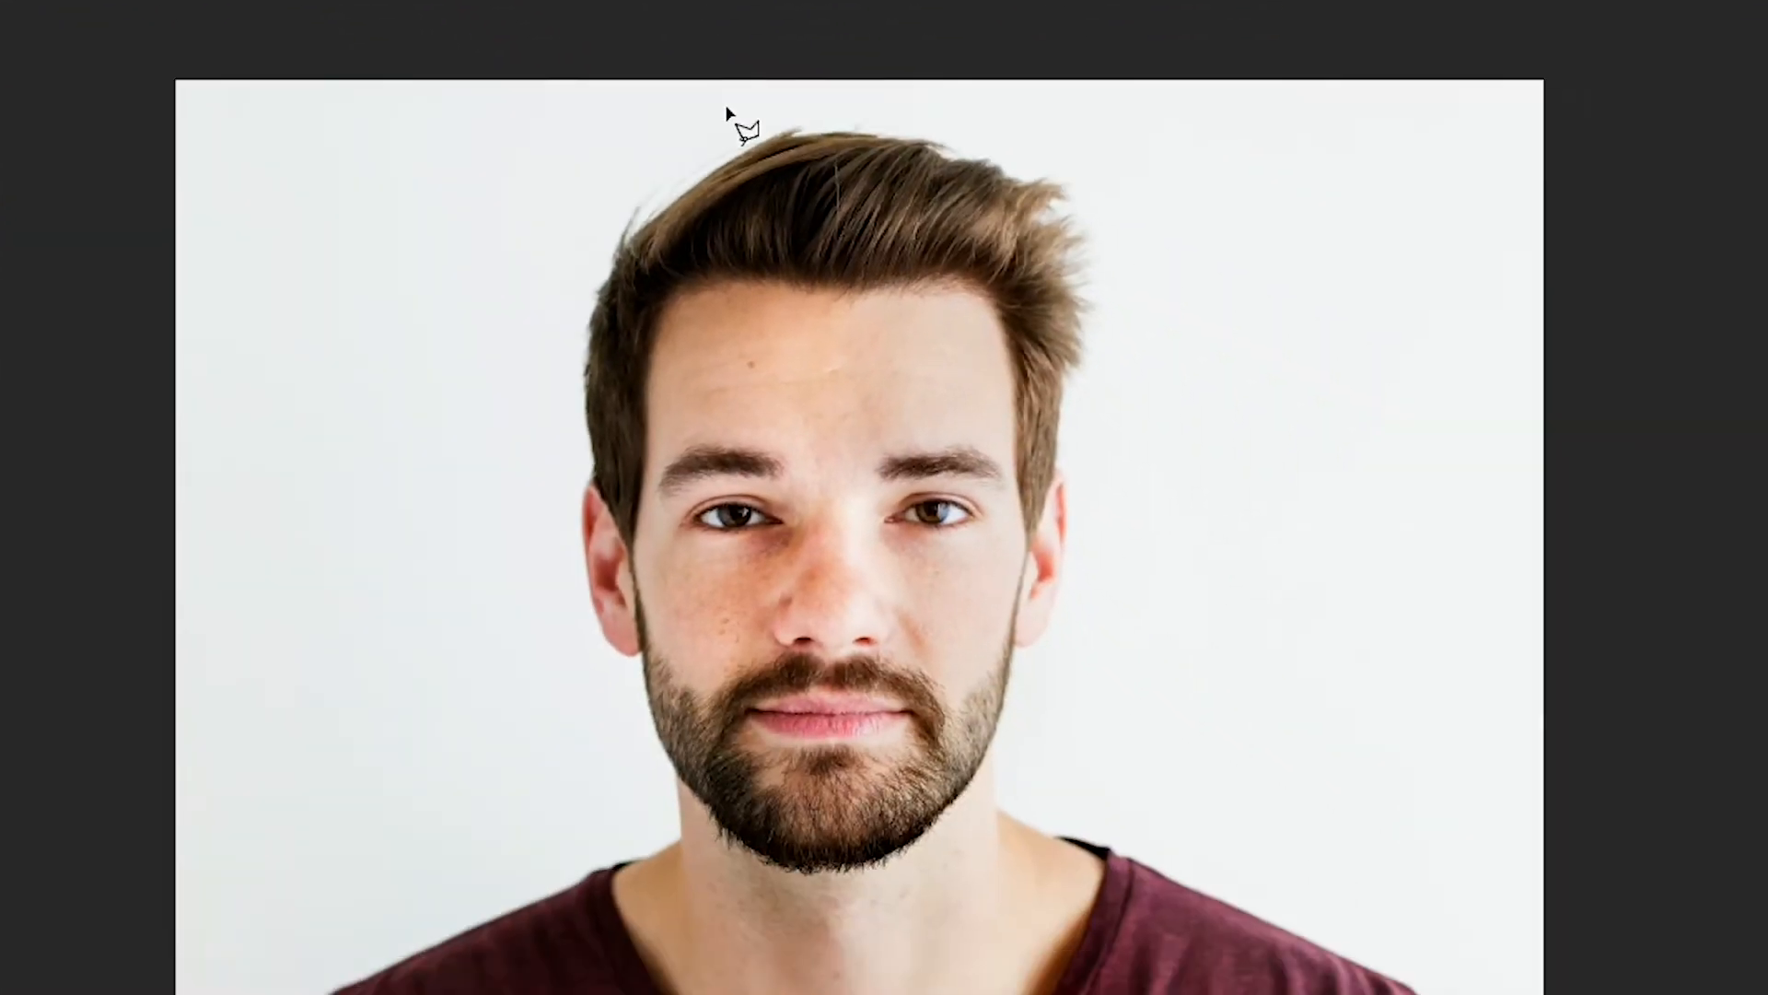
pyautogui.click(942, 276)
pyautogui.click(740, 499)
pyautogui.click(552, 672)
pyautogui.click(700, 916)
pyautogui.click(907, 967)
pyautogui.click(1045, 801)
pyautogui.click(1195, 412)
pyautogui.click(1105, 177)
pyautogui.click(907, 93)
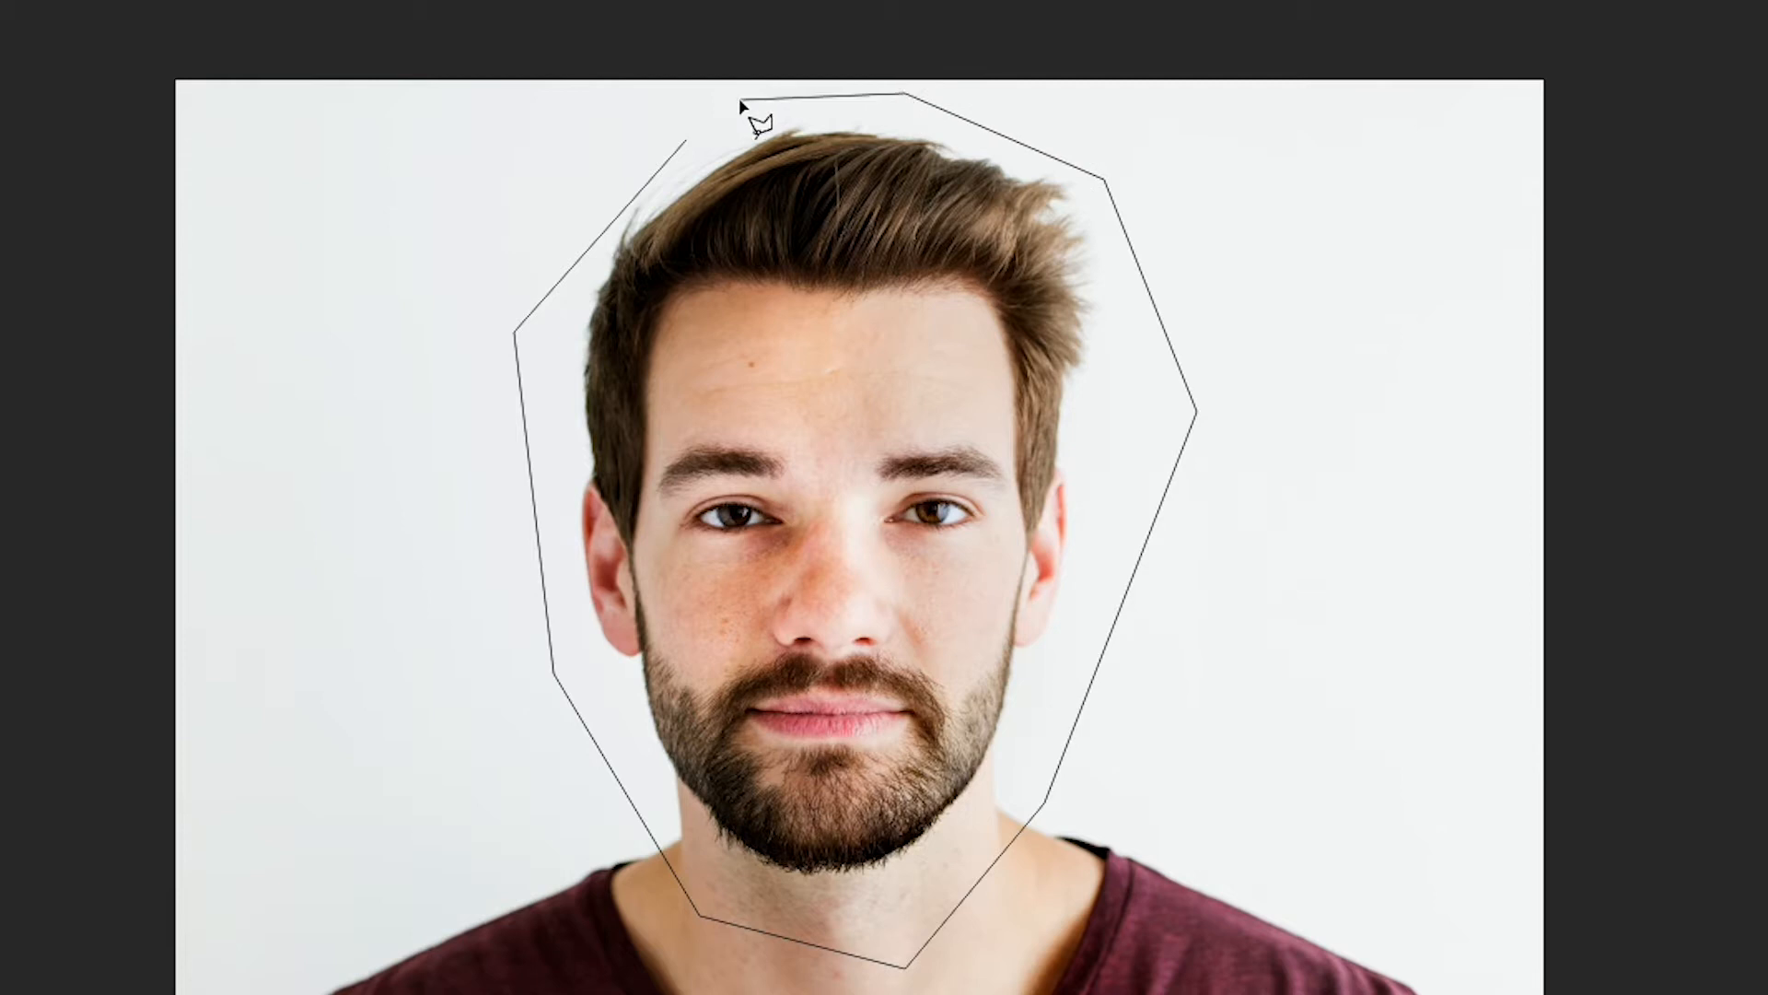
pyautogui.click(687, 141)
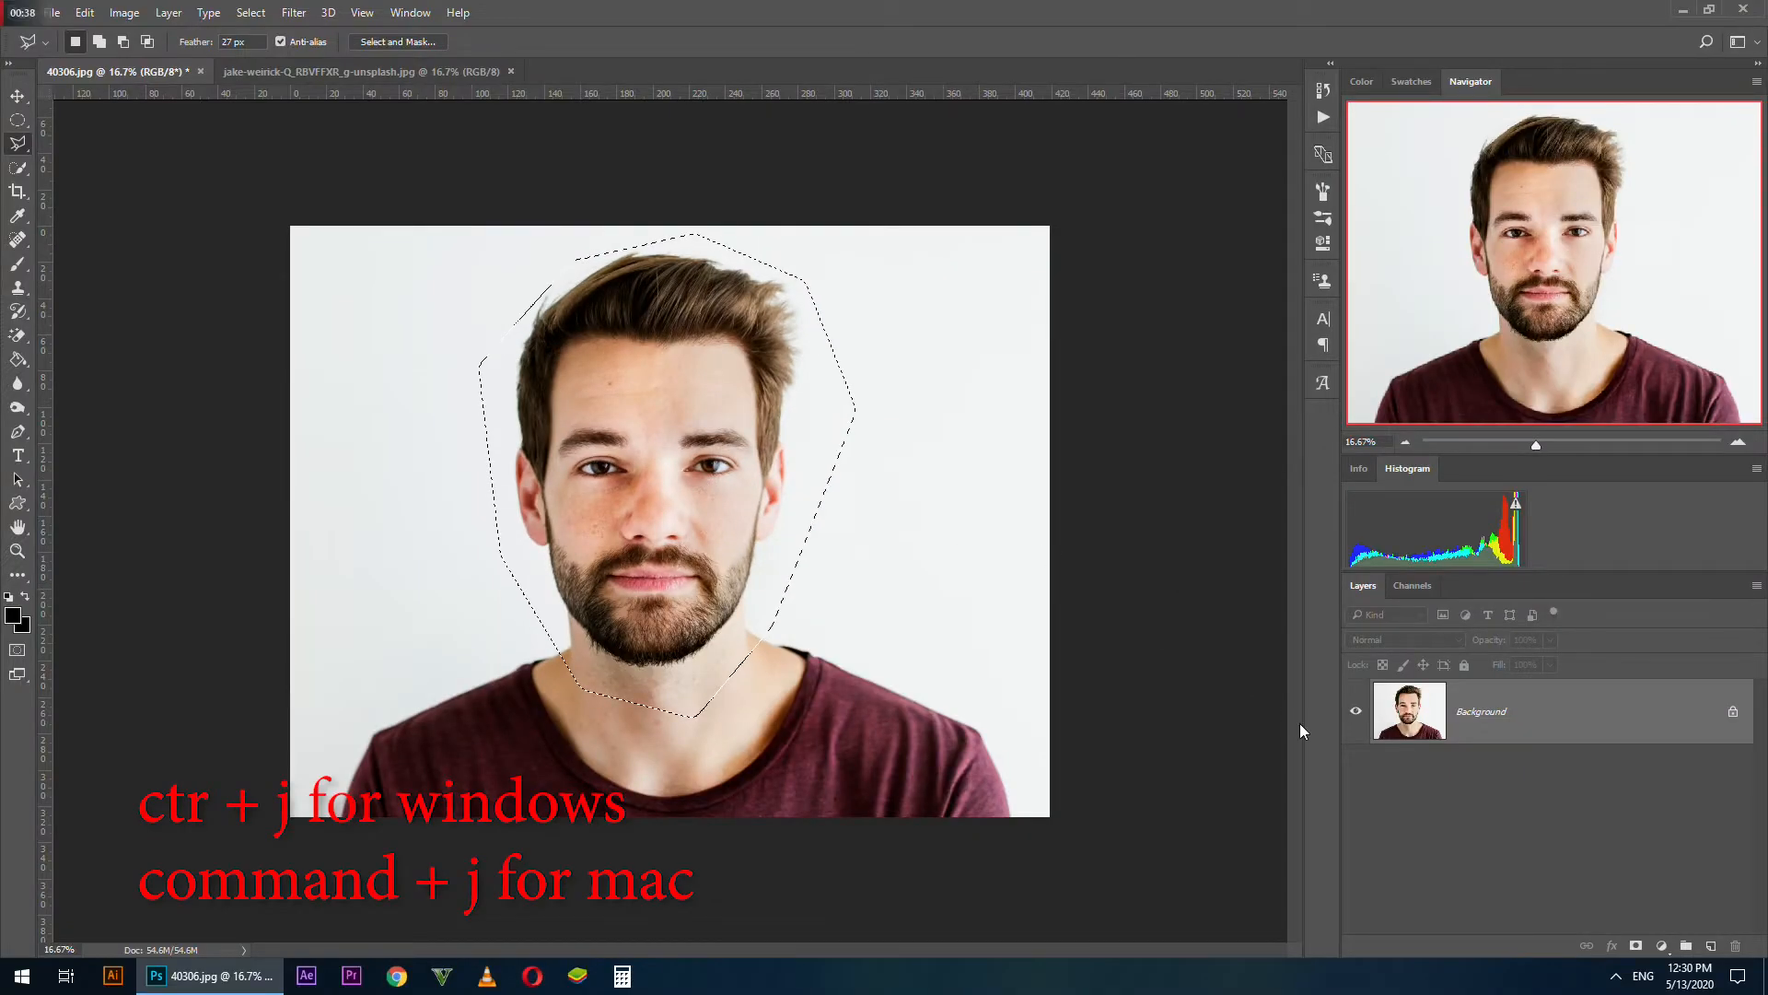
# Copy the selected head to a new layer and hide the Background layer
pyautogui.hotkey('ctrl', 'j')
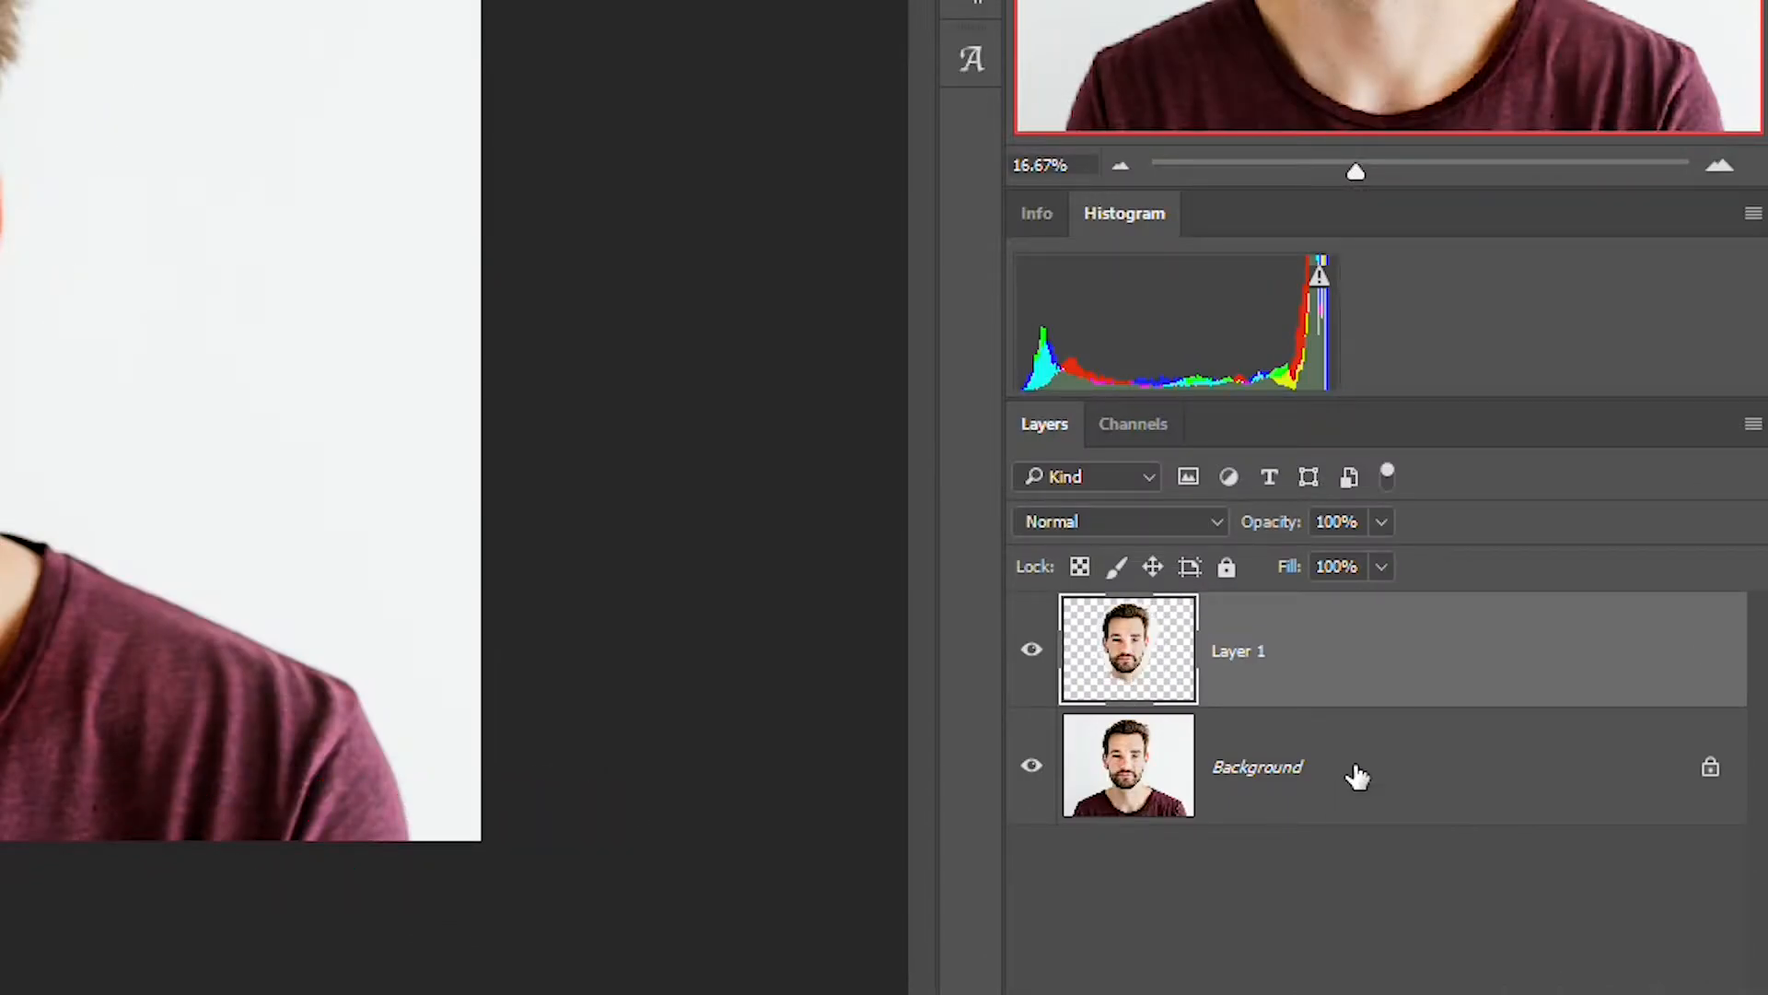
pyautogui.click(1022, 778)
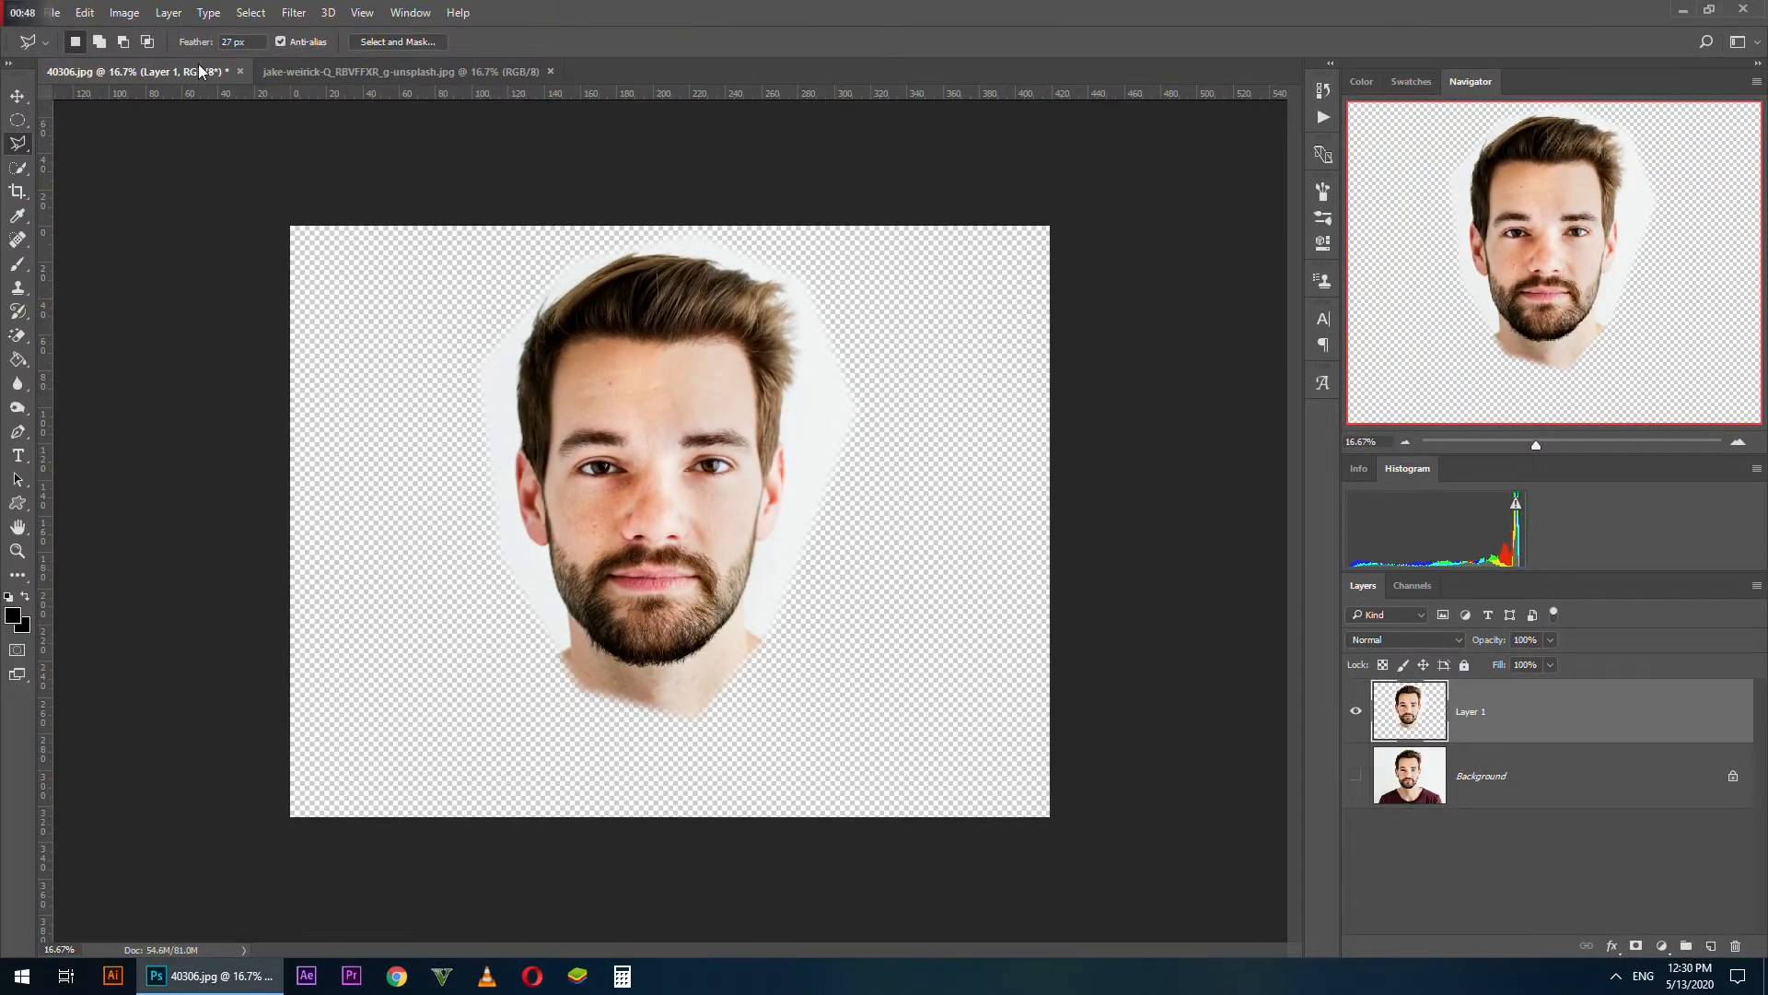
# Apply a Threshold adjustment with level 128 to the cut-out head on Layer 1
pyautogui.click(125, 12)
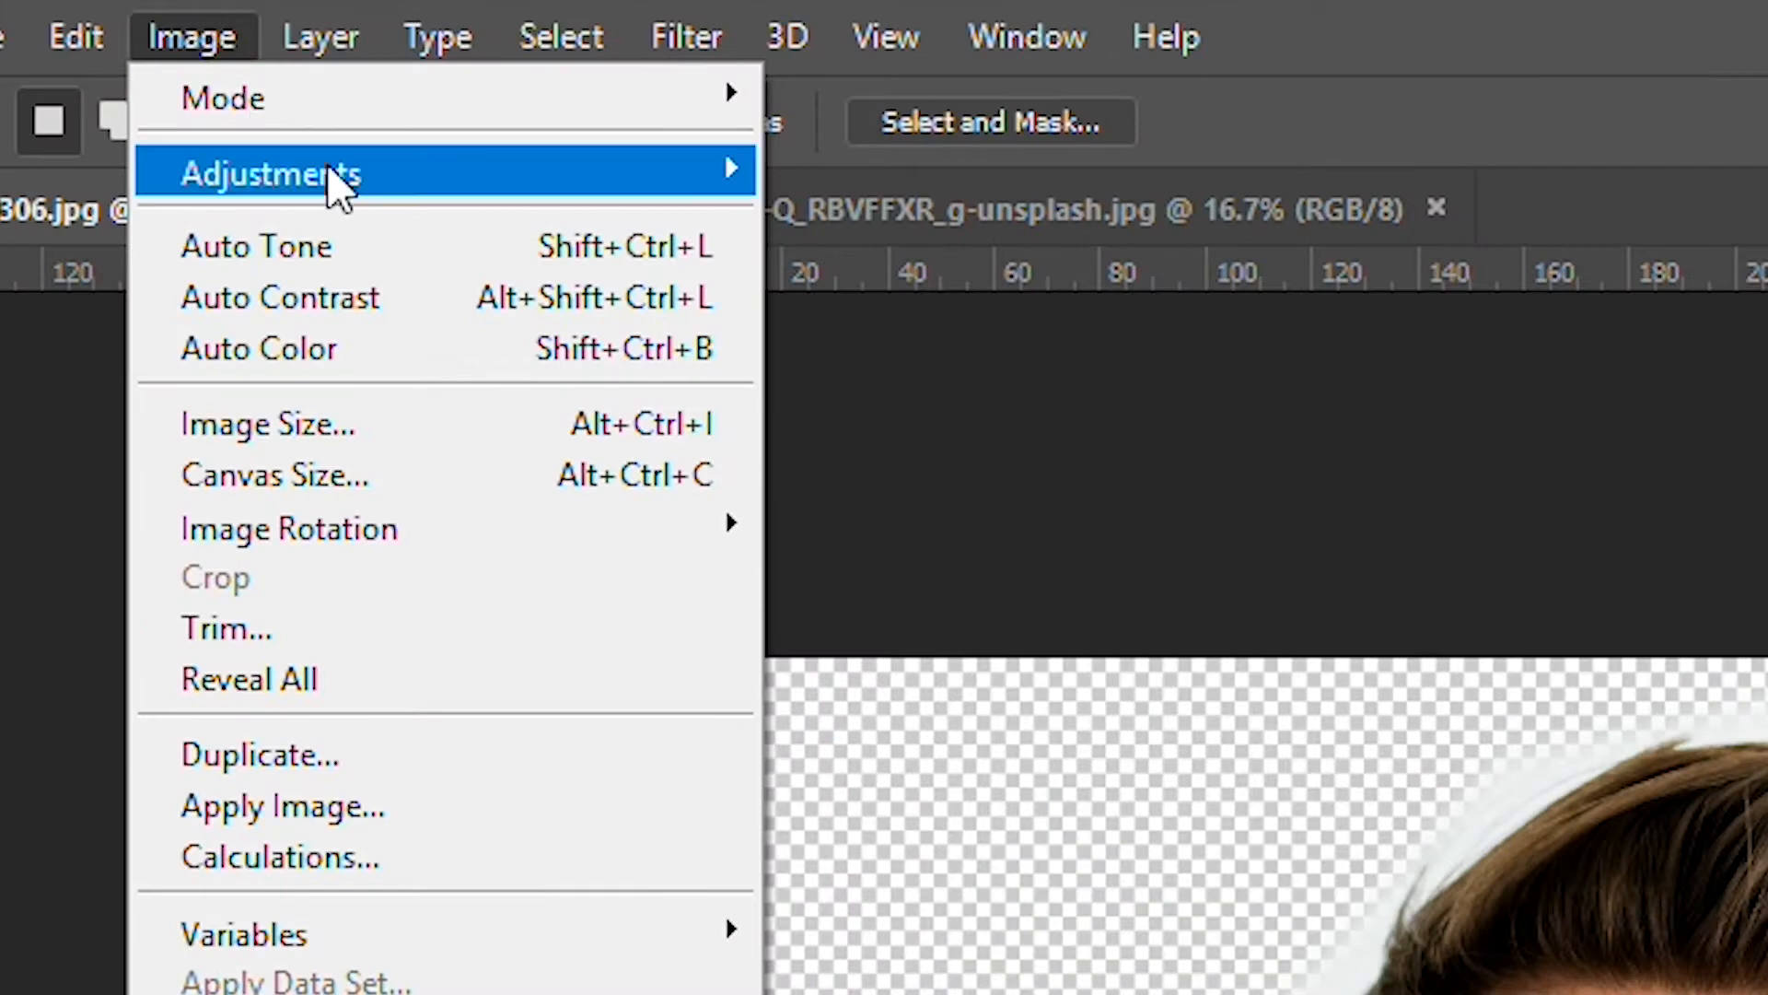
pyautogui.moveTo(335, 177)
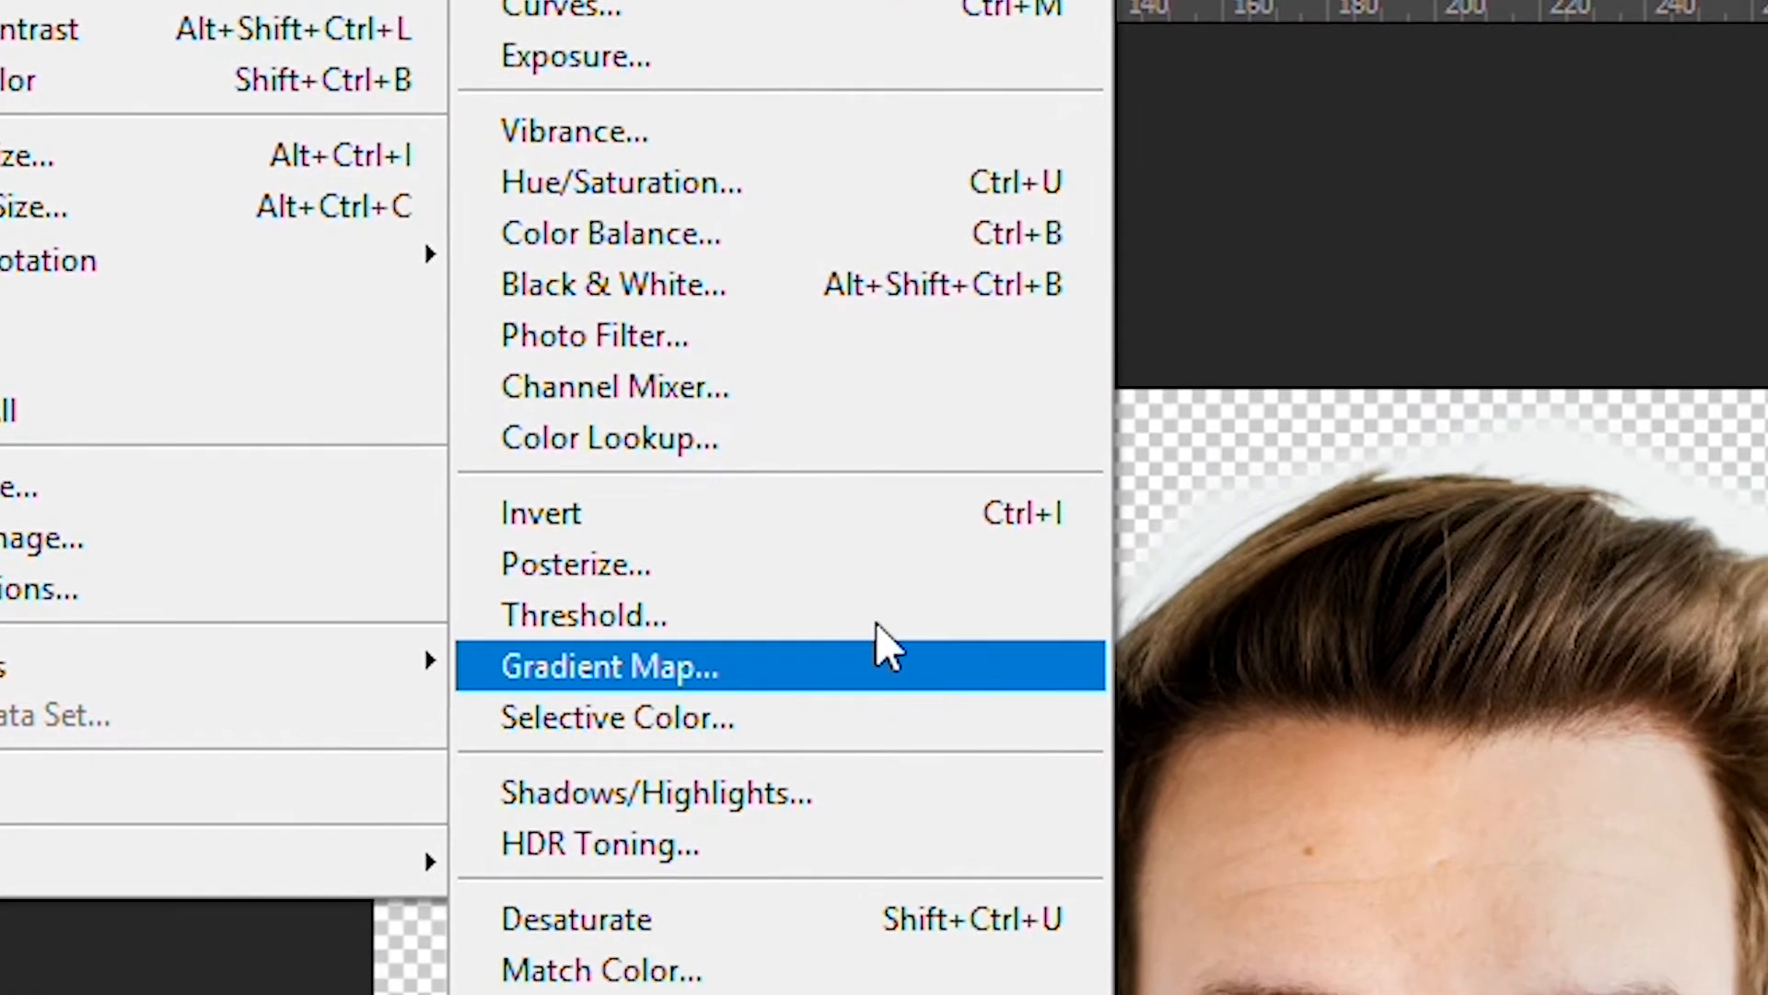
pyautogui.click(1027, 763)
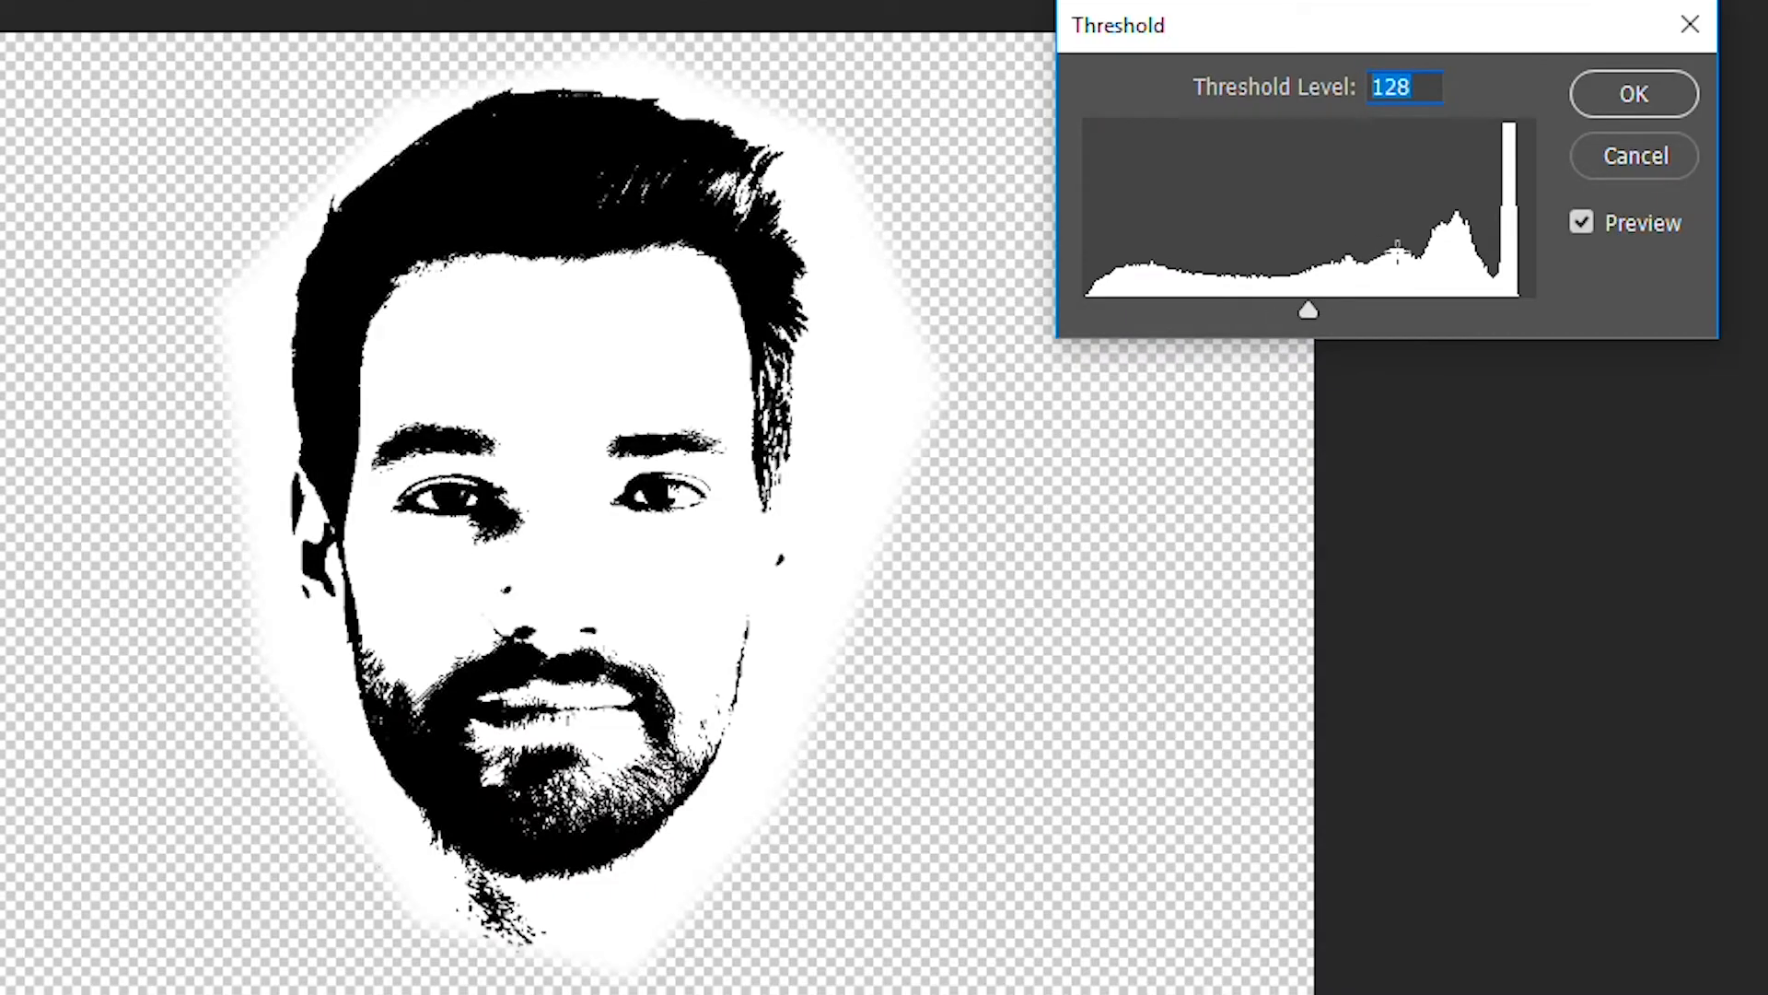
pyautogui.moveTo(1311, 313); pyautogui.dragTo(1263, 315)
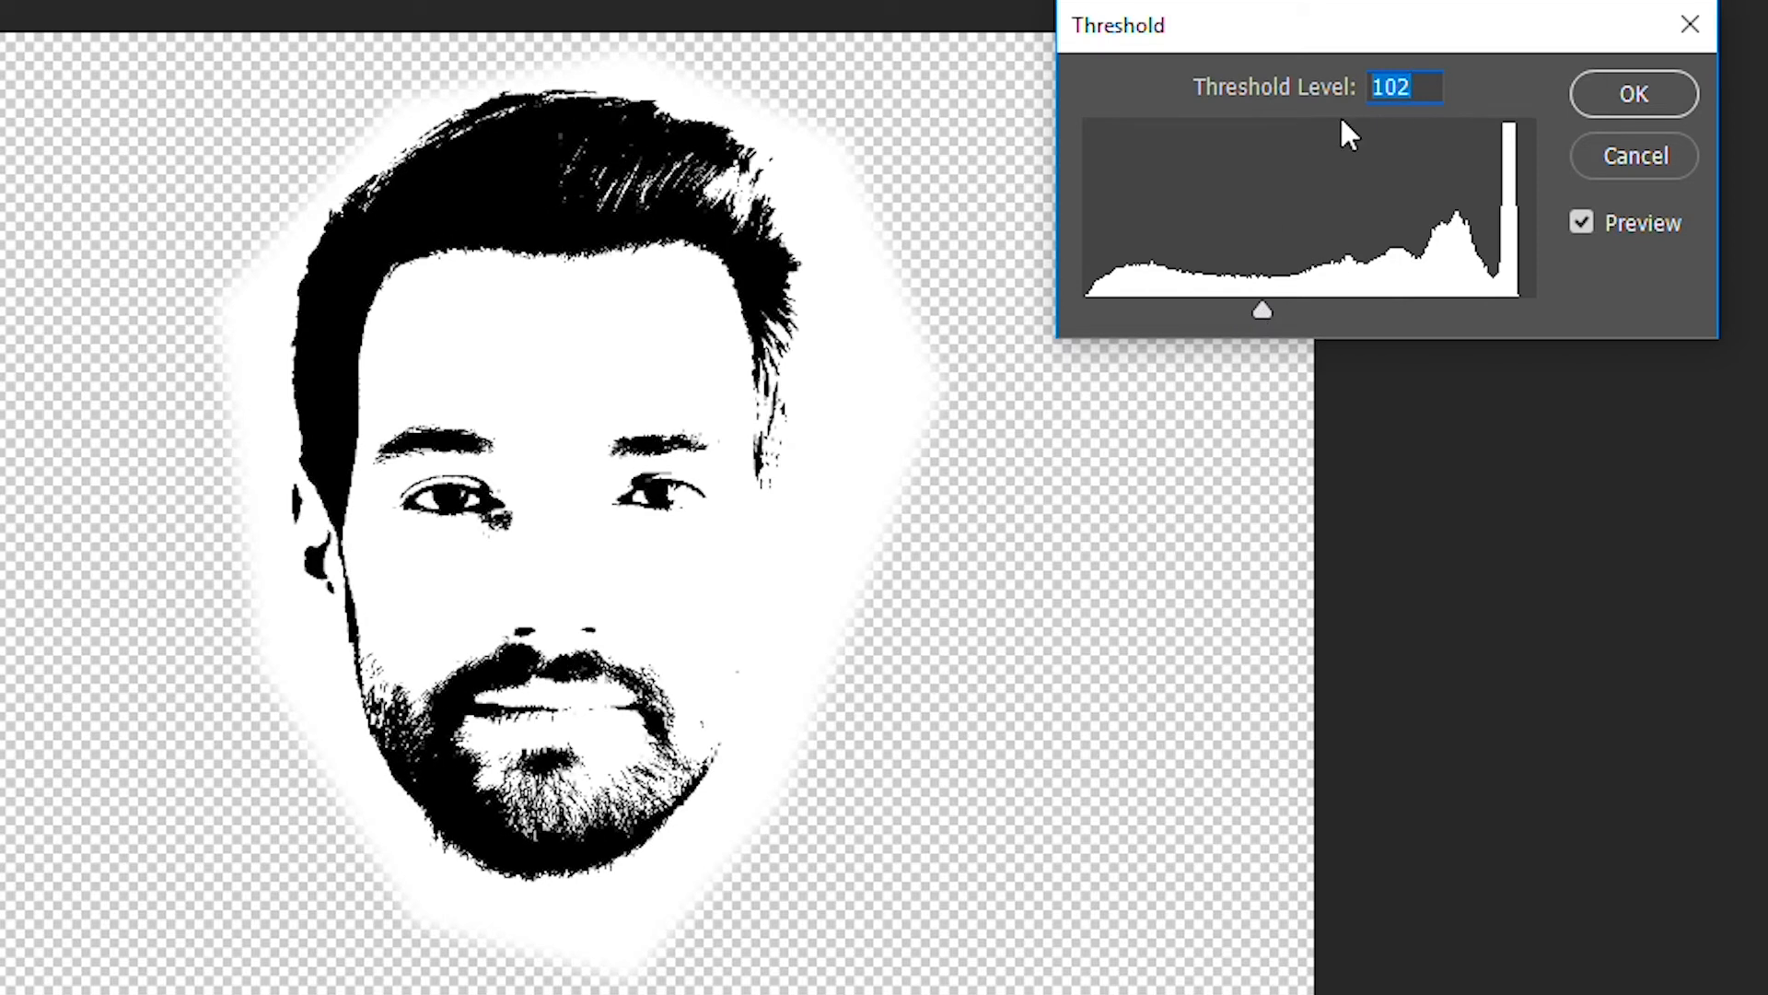
pyautogui.write('128')
pyautogui.press('Return')
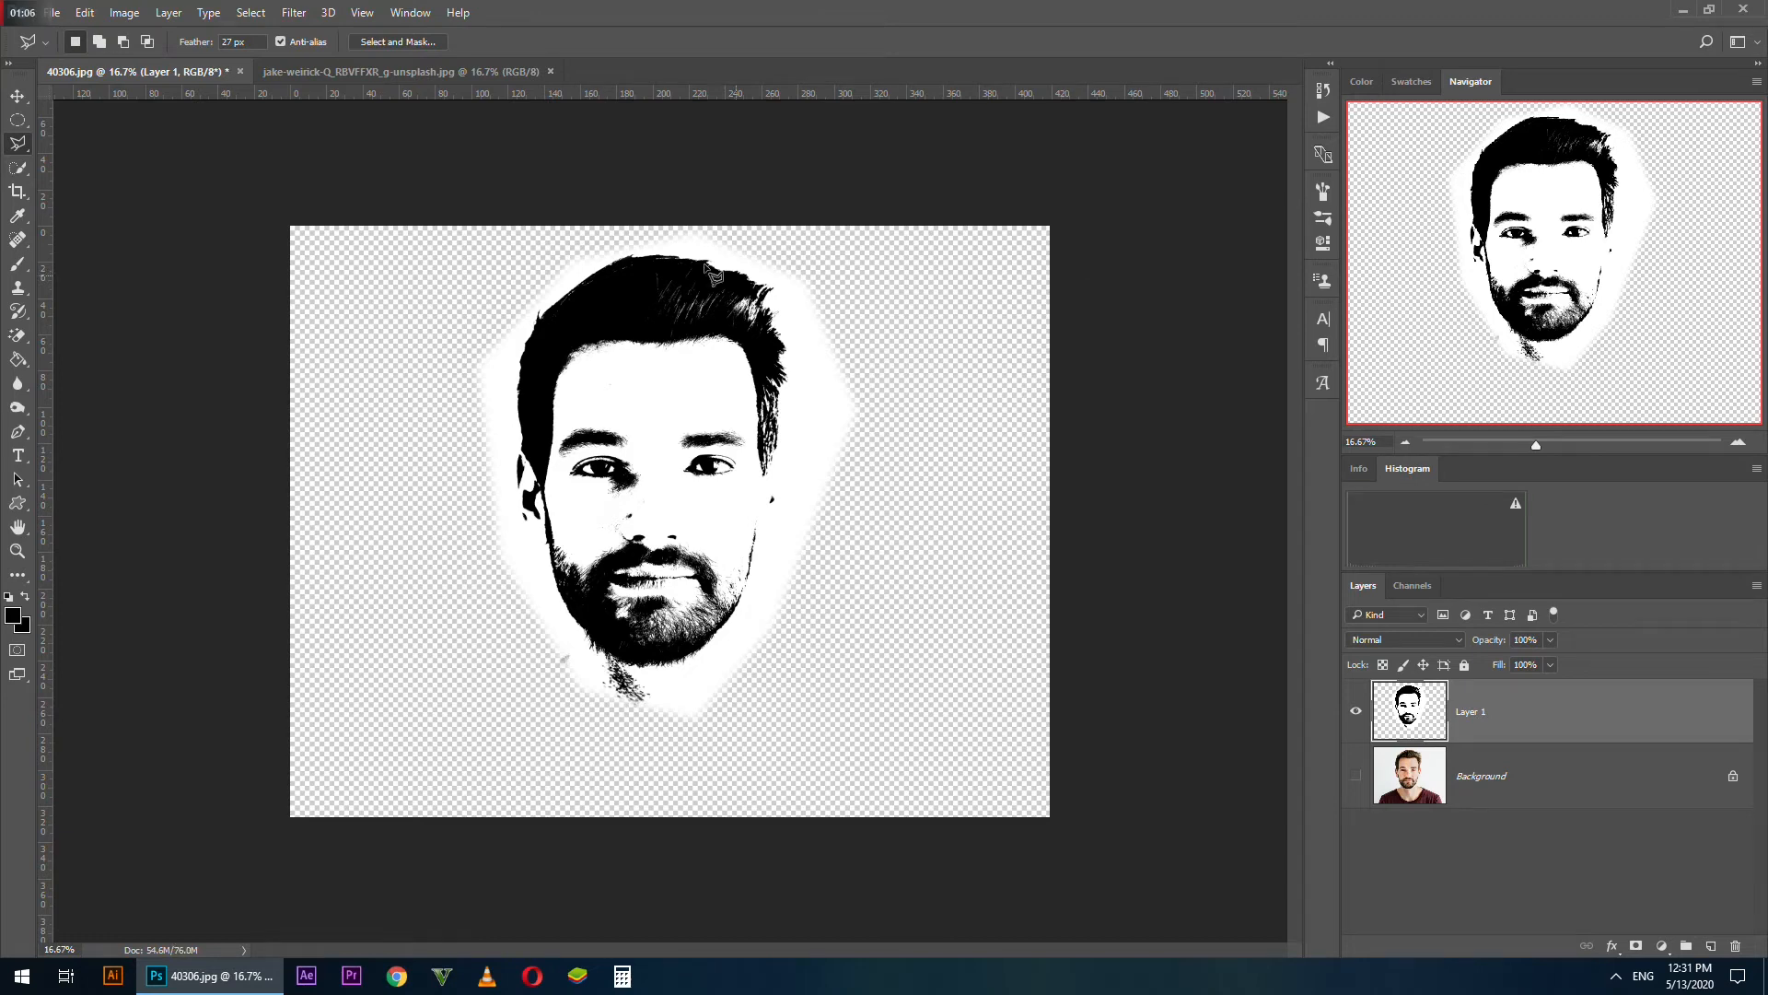
# Try other Threshold levels on the black-and-white head layer, starting with 120
pyautogui.click(125, 13)
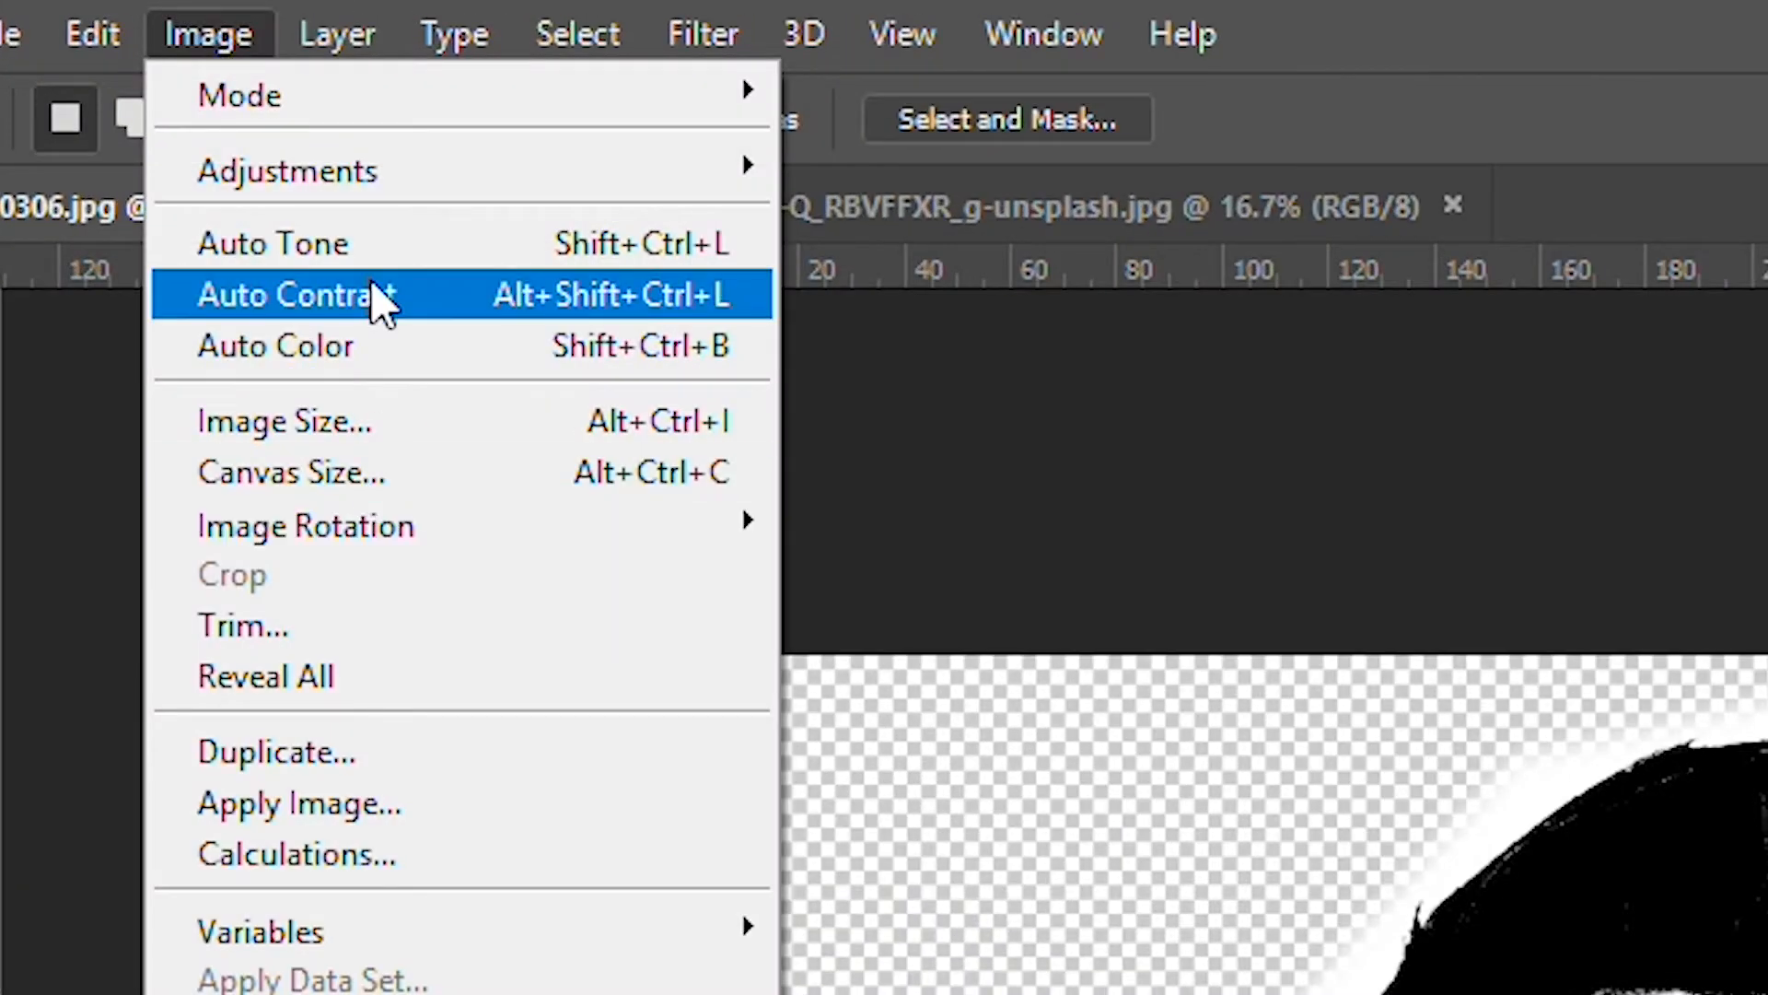
pyautogui.moveTo(383, 174)
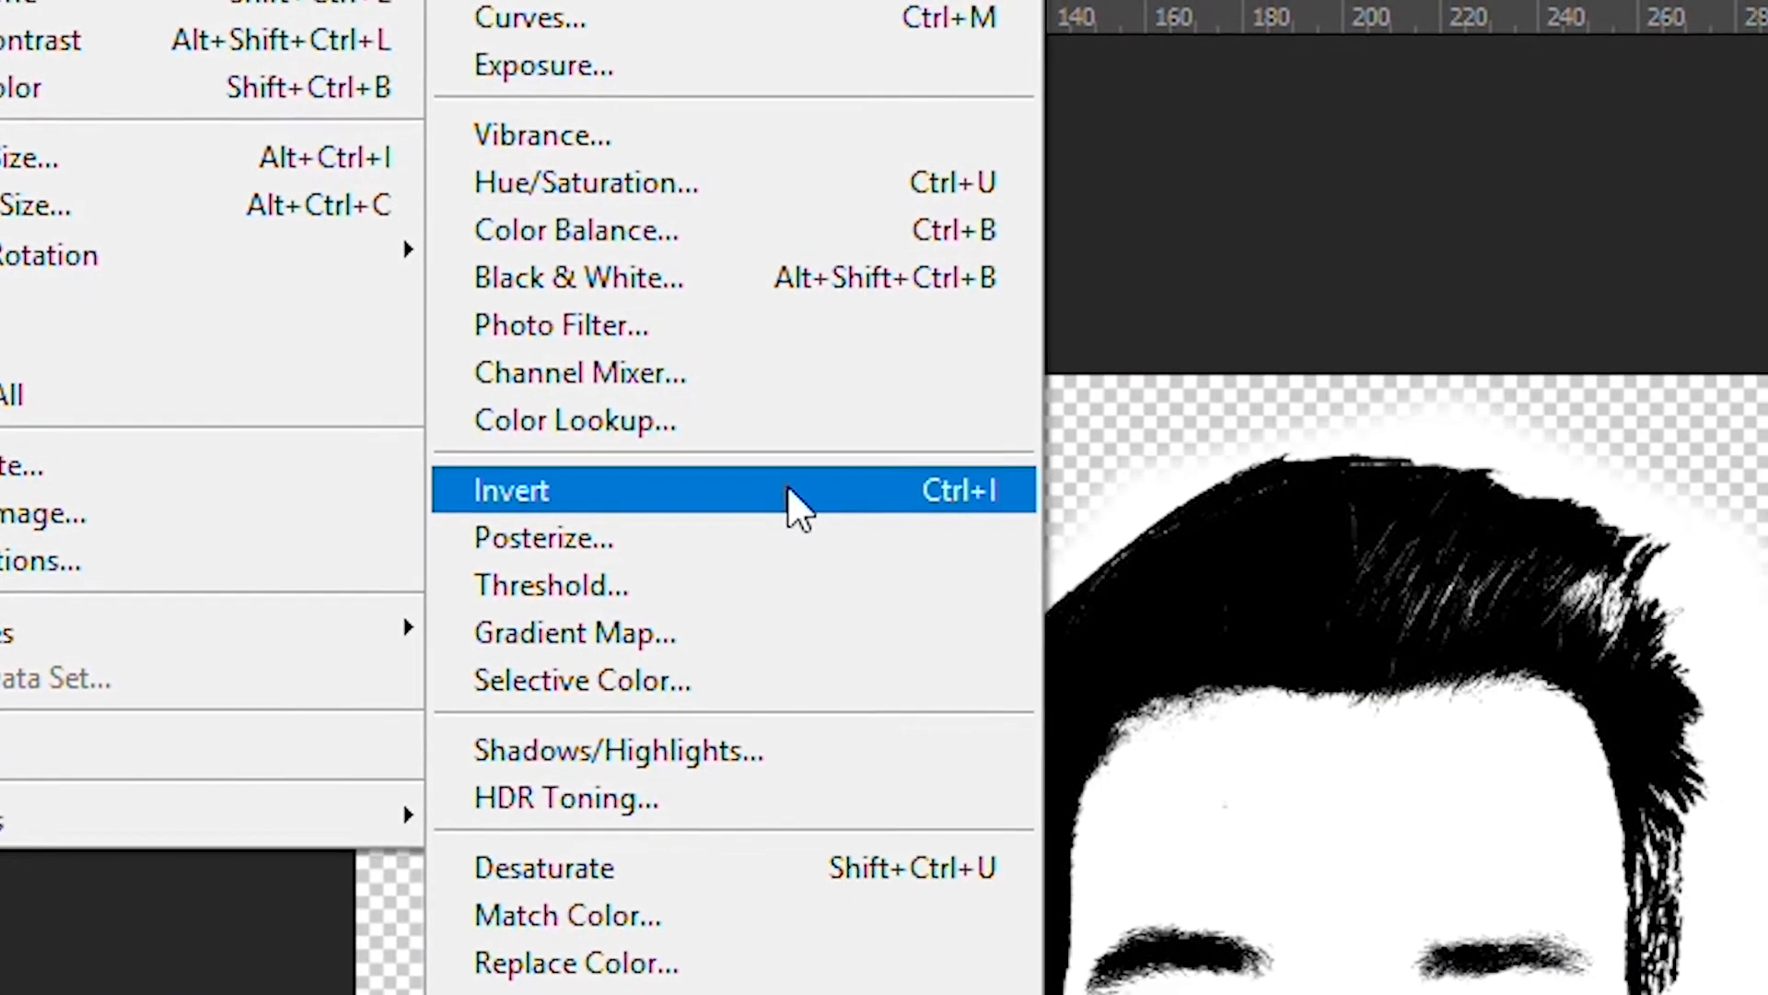
pyautogui.click(870, 608)
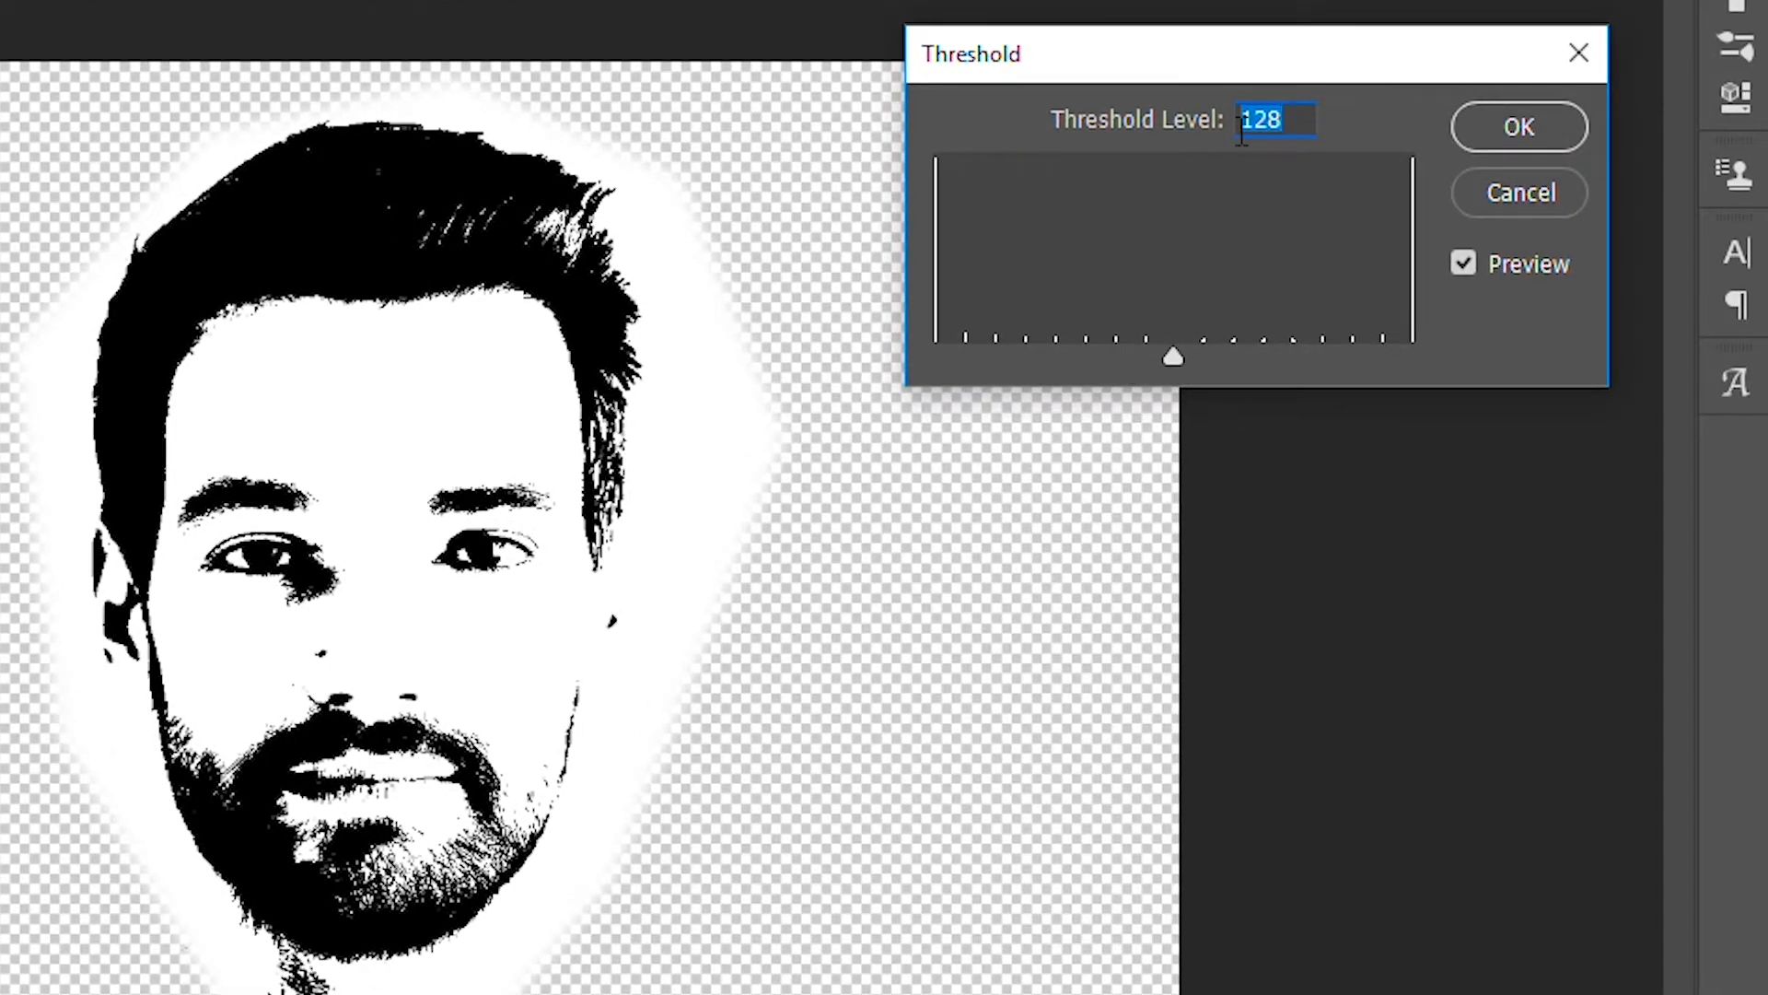
pyautogui.write('120')
pyautogui.press('BackSpace')
pyautogui.press('BackSpace')
pyautogui.write('13')
pyautogui.press('BackSpace')
pyautogui.write('52')
pyautogui.press('Return')
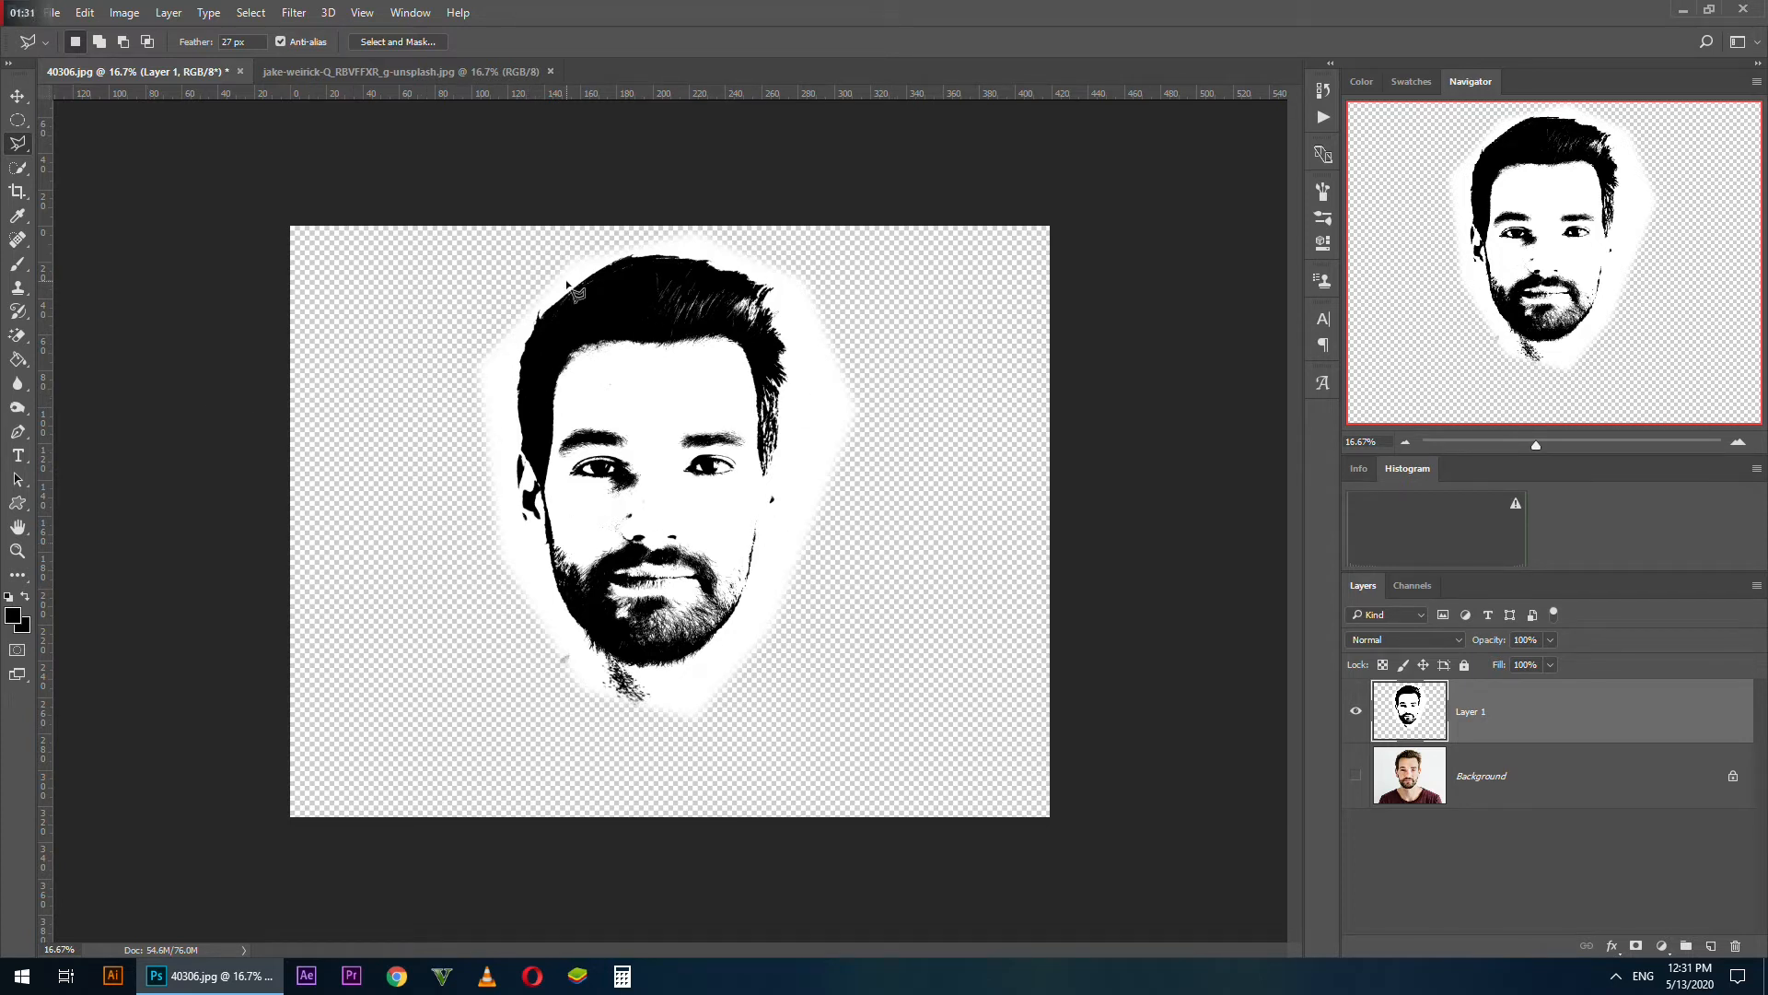
# Select the black areas of the head using Color Range set to Shadows, with 20% fuzziness and a range of 196
pyautogui.click(252, 12)
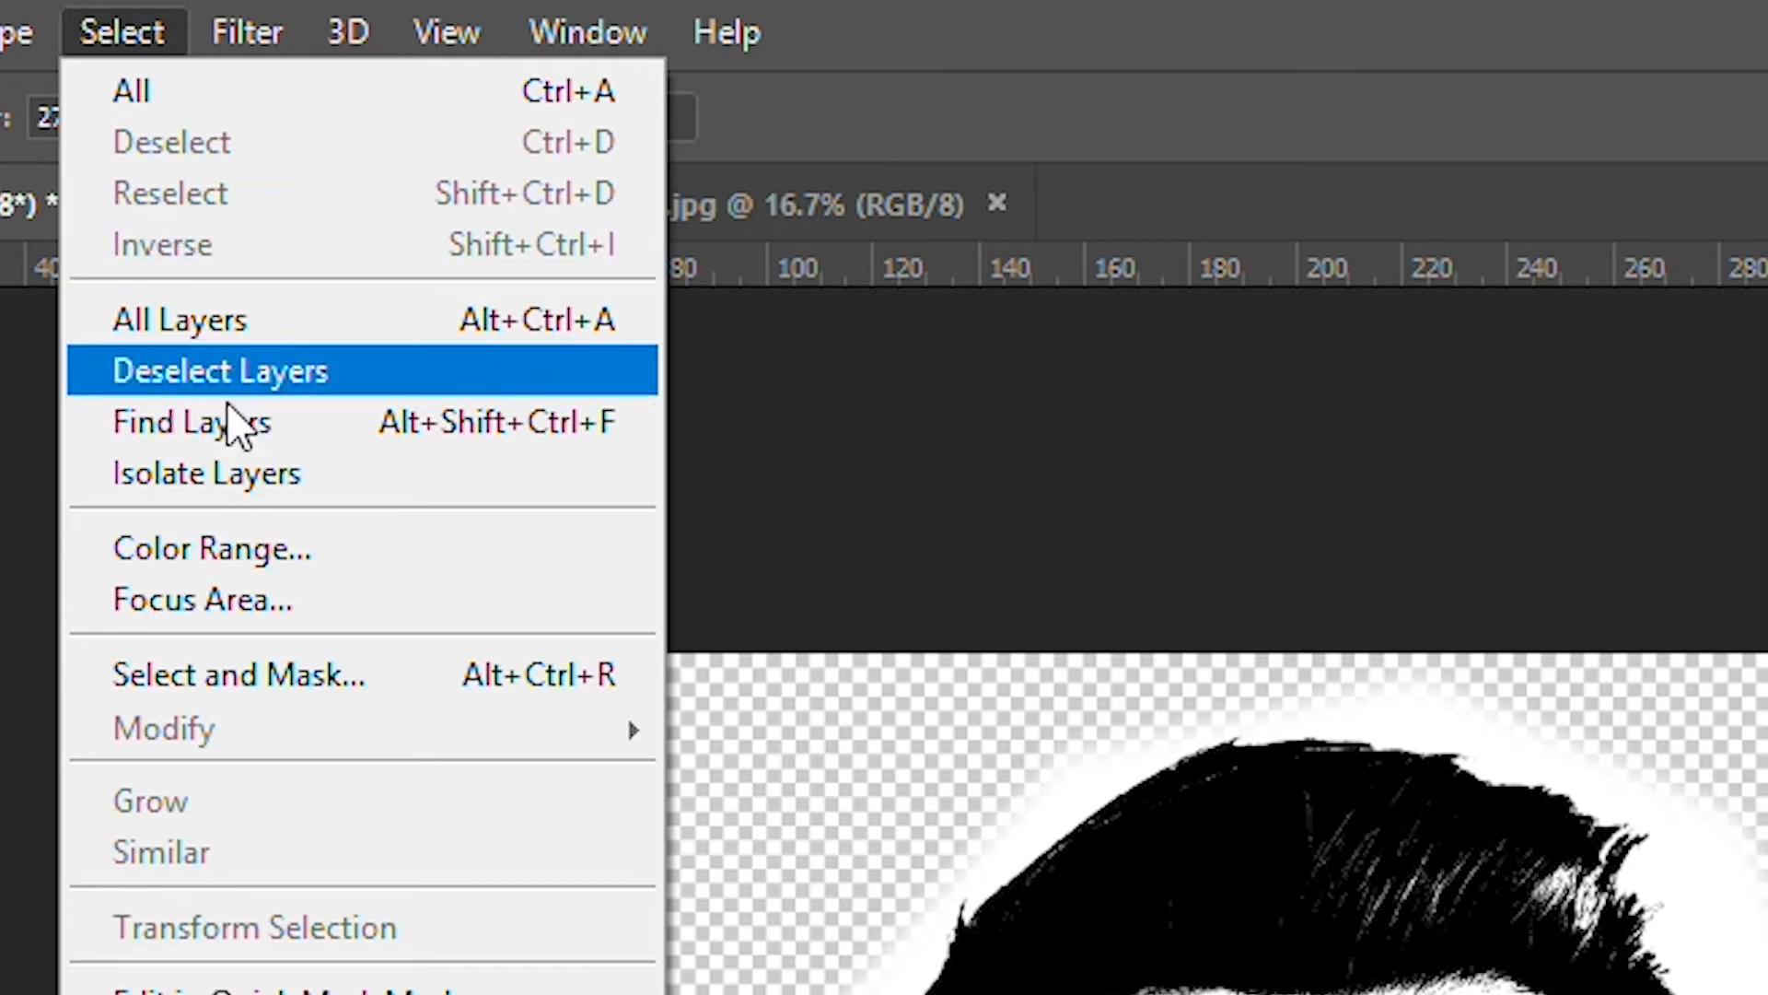
pyautogui.click(263, 549)
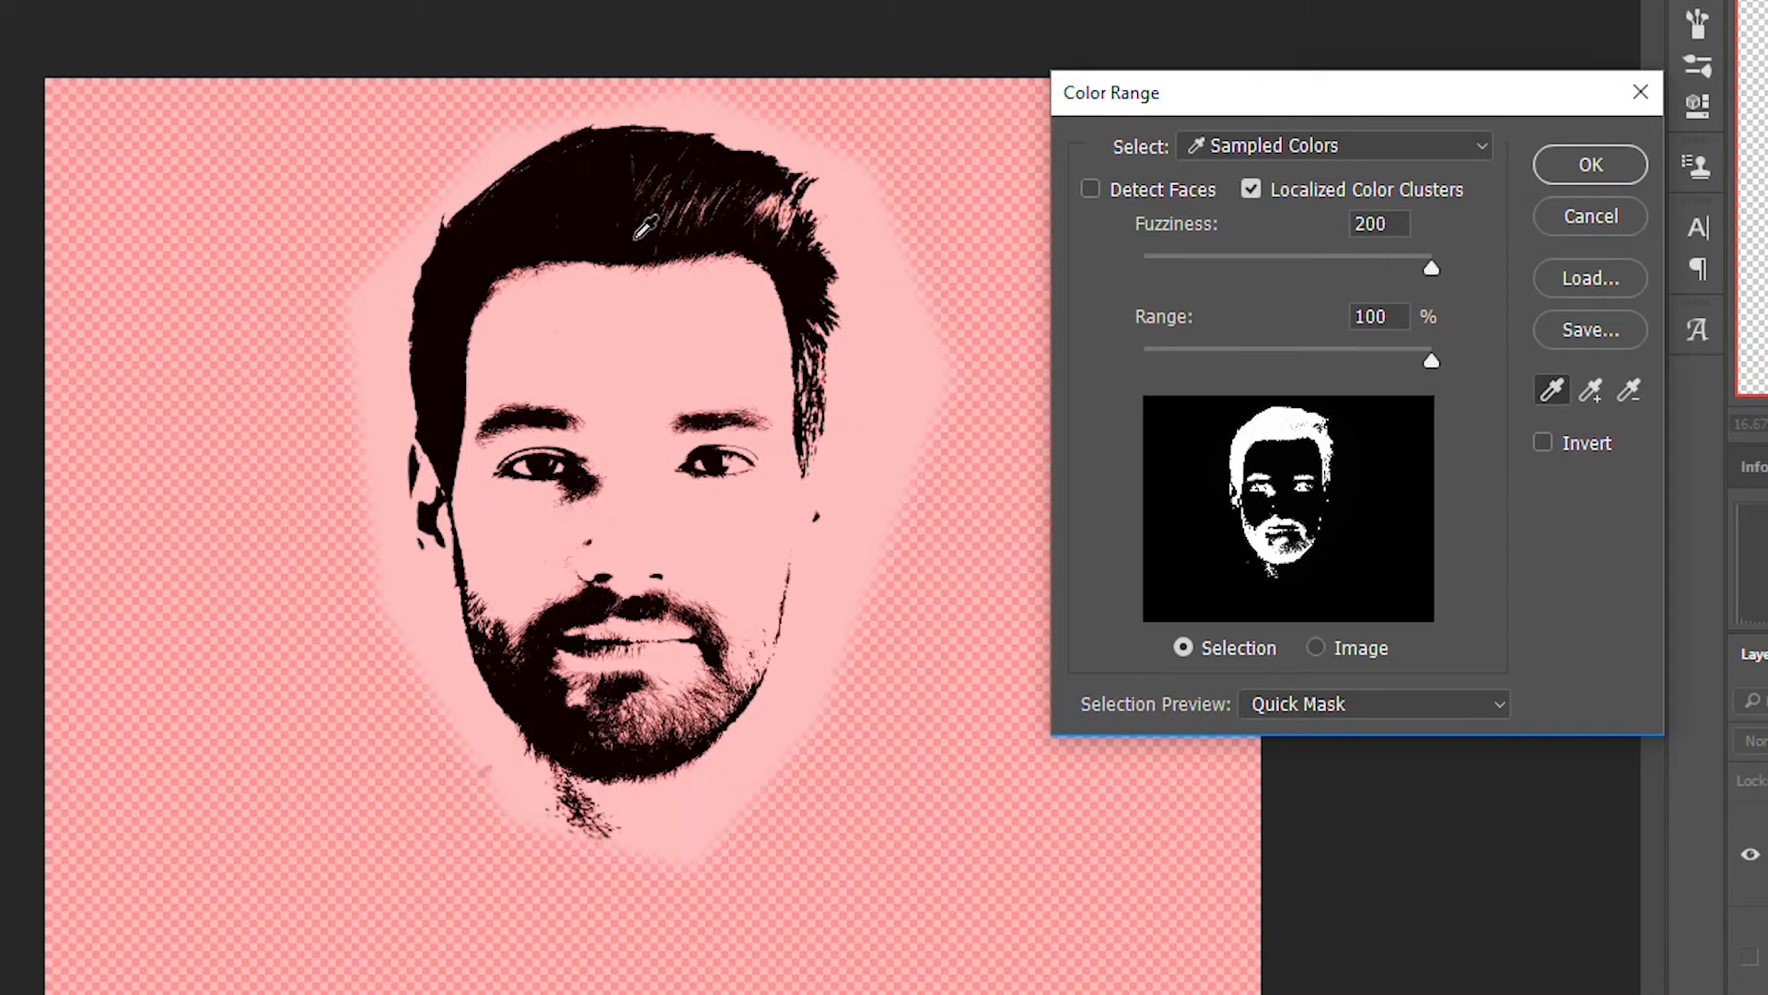
pyautogui.click(581, 210)
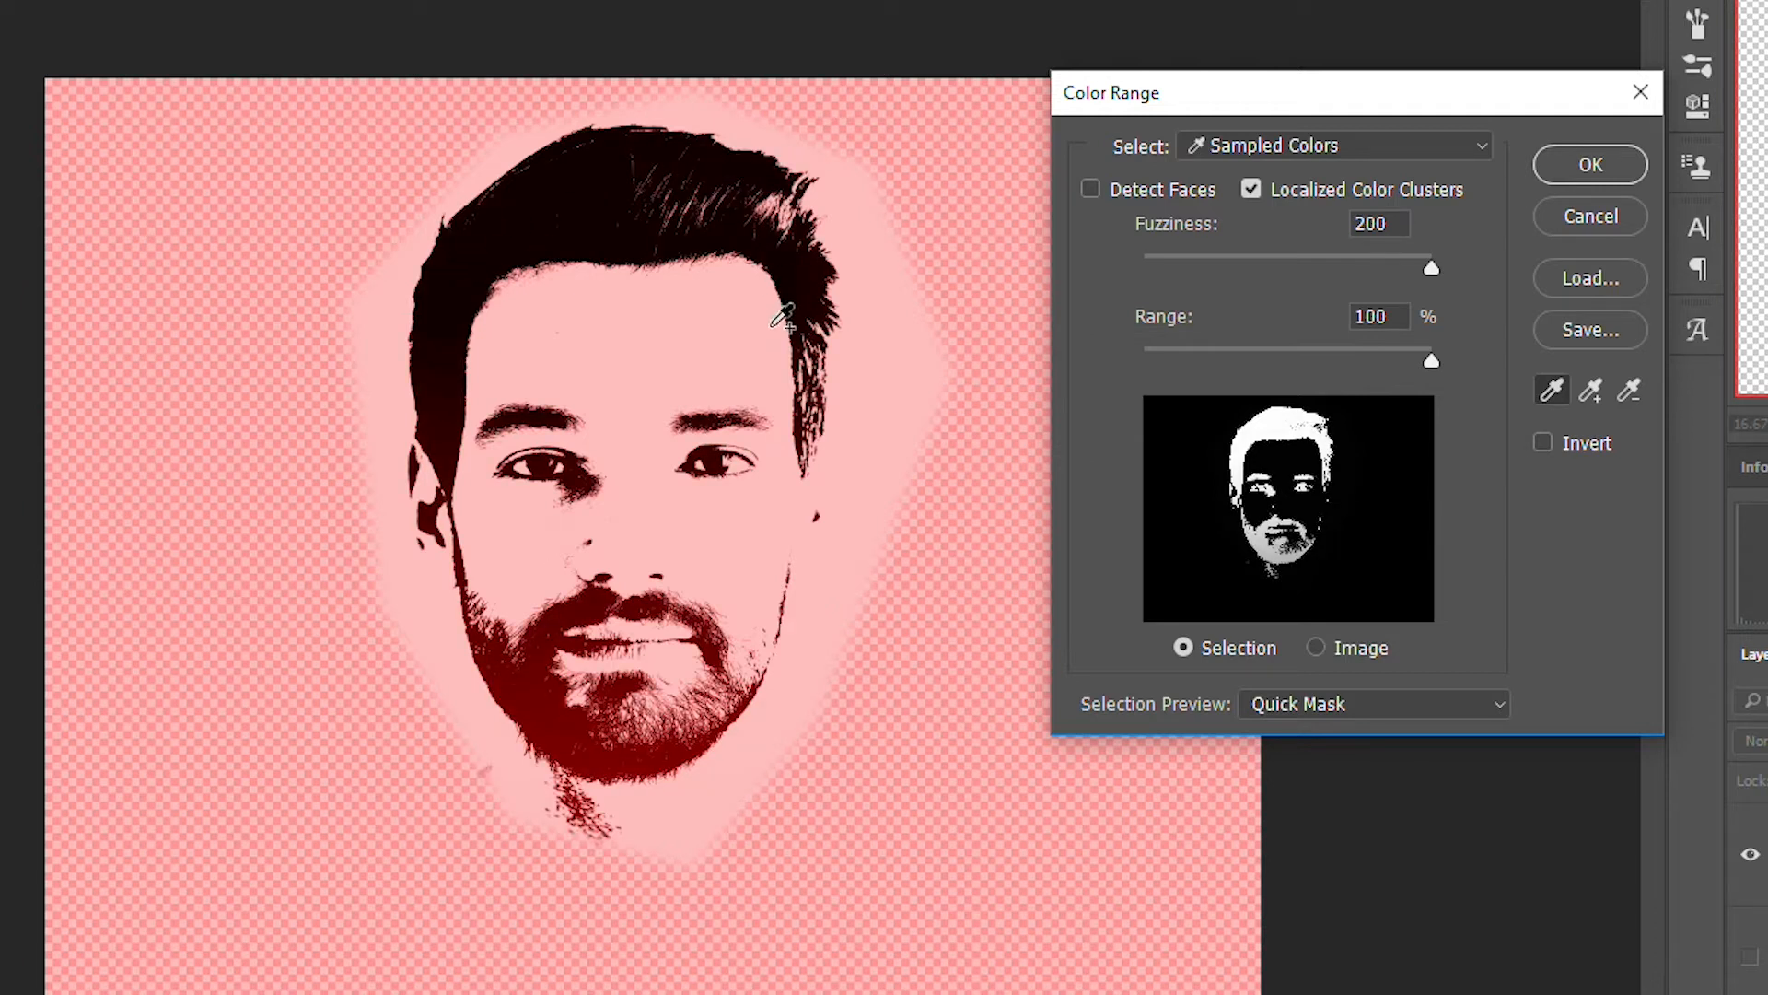
pyautogui.click(634, 750)
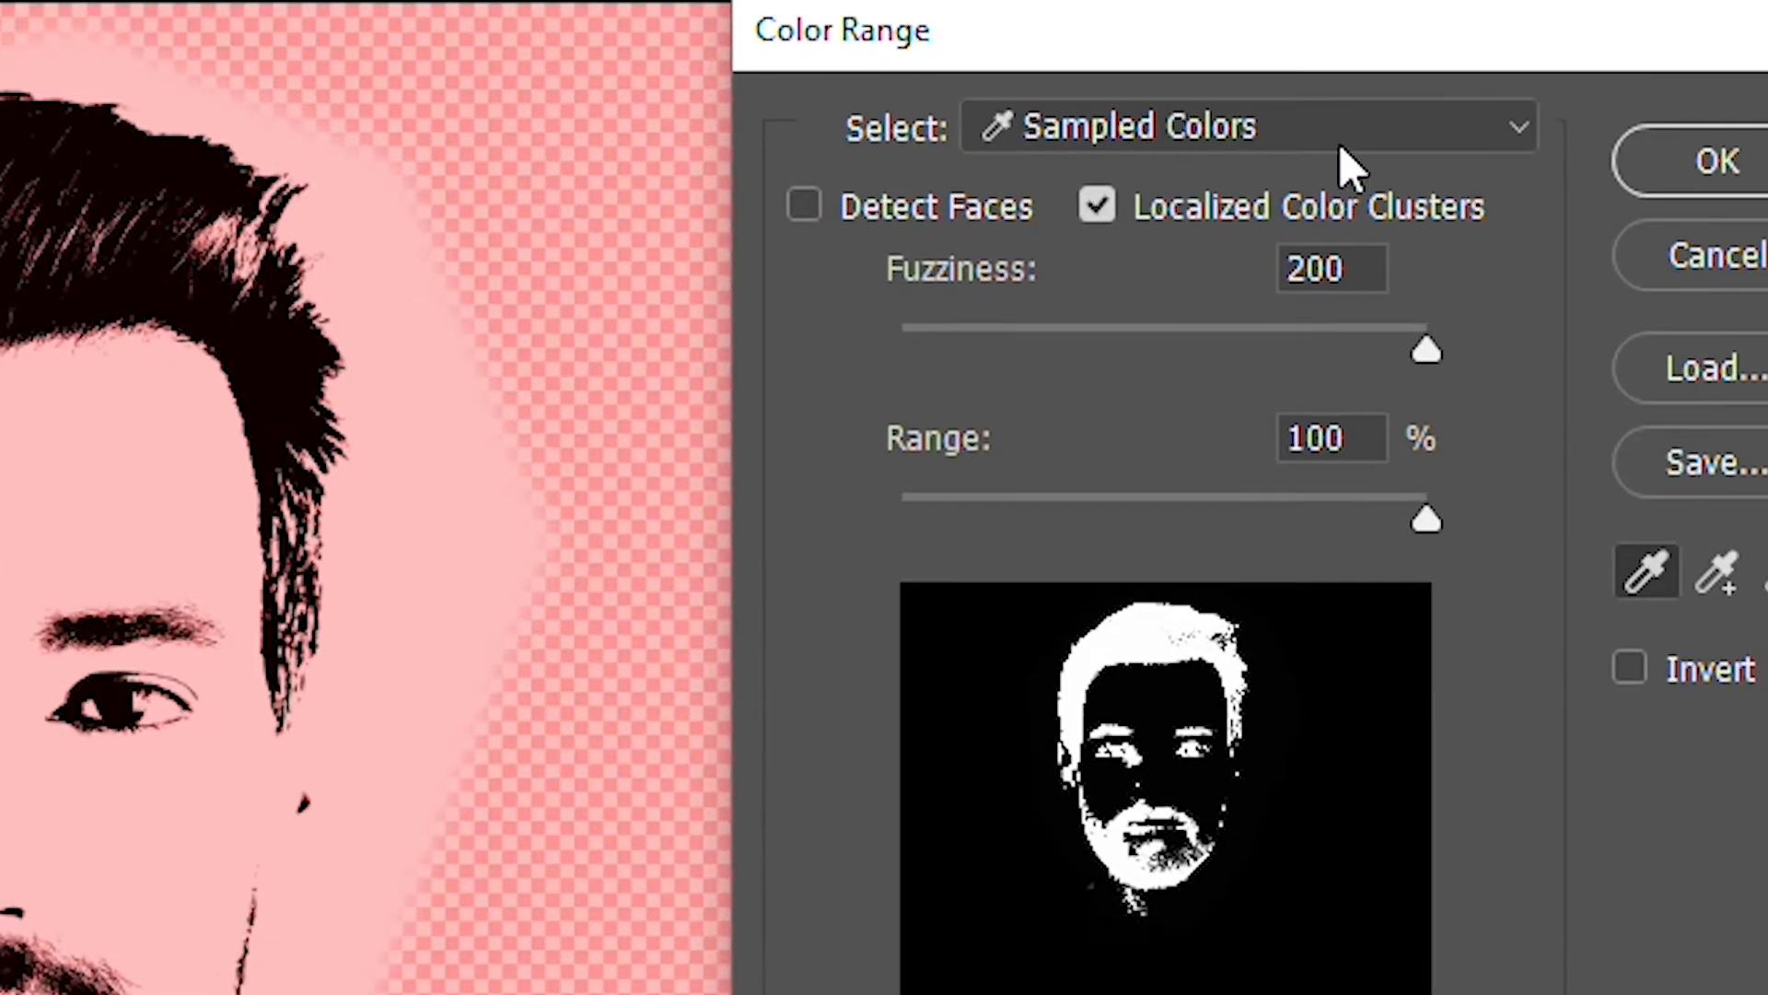
pyautogui.click(1347, 166)
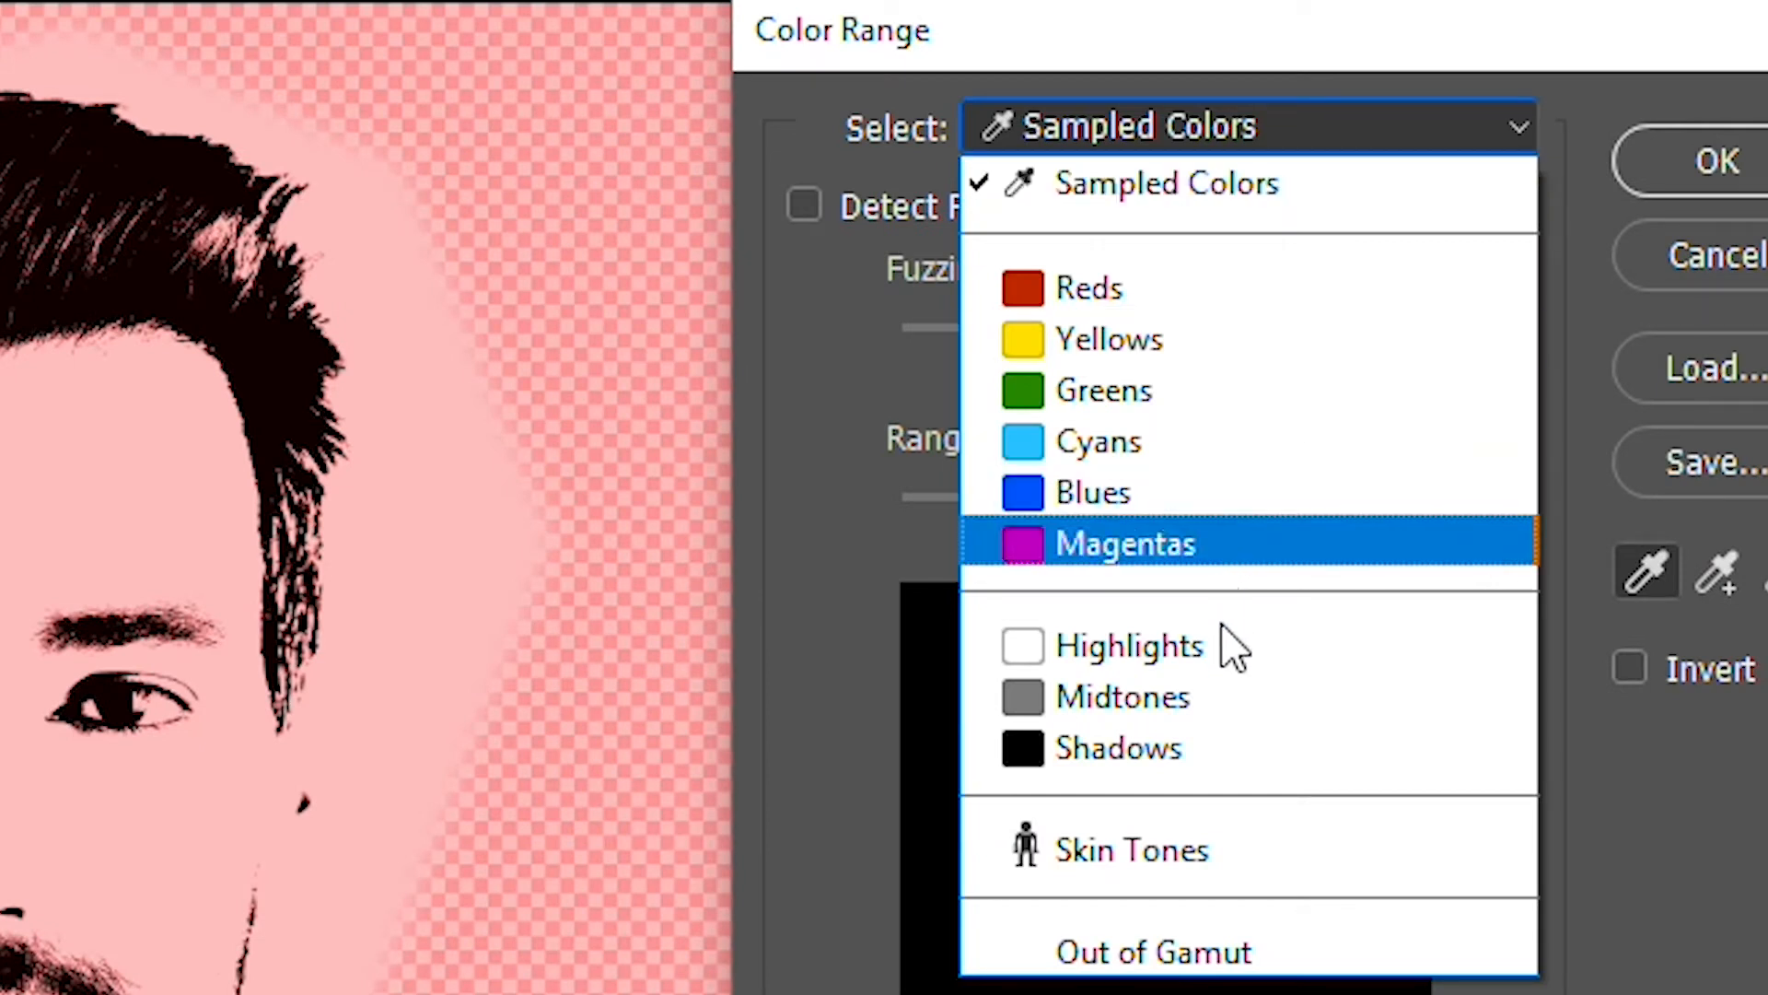
pyautogui.click(1222, 760)
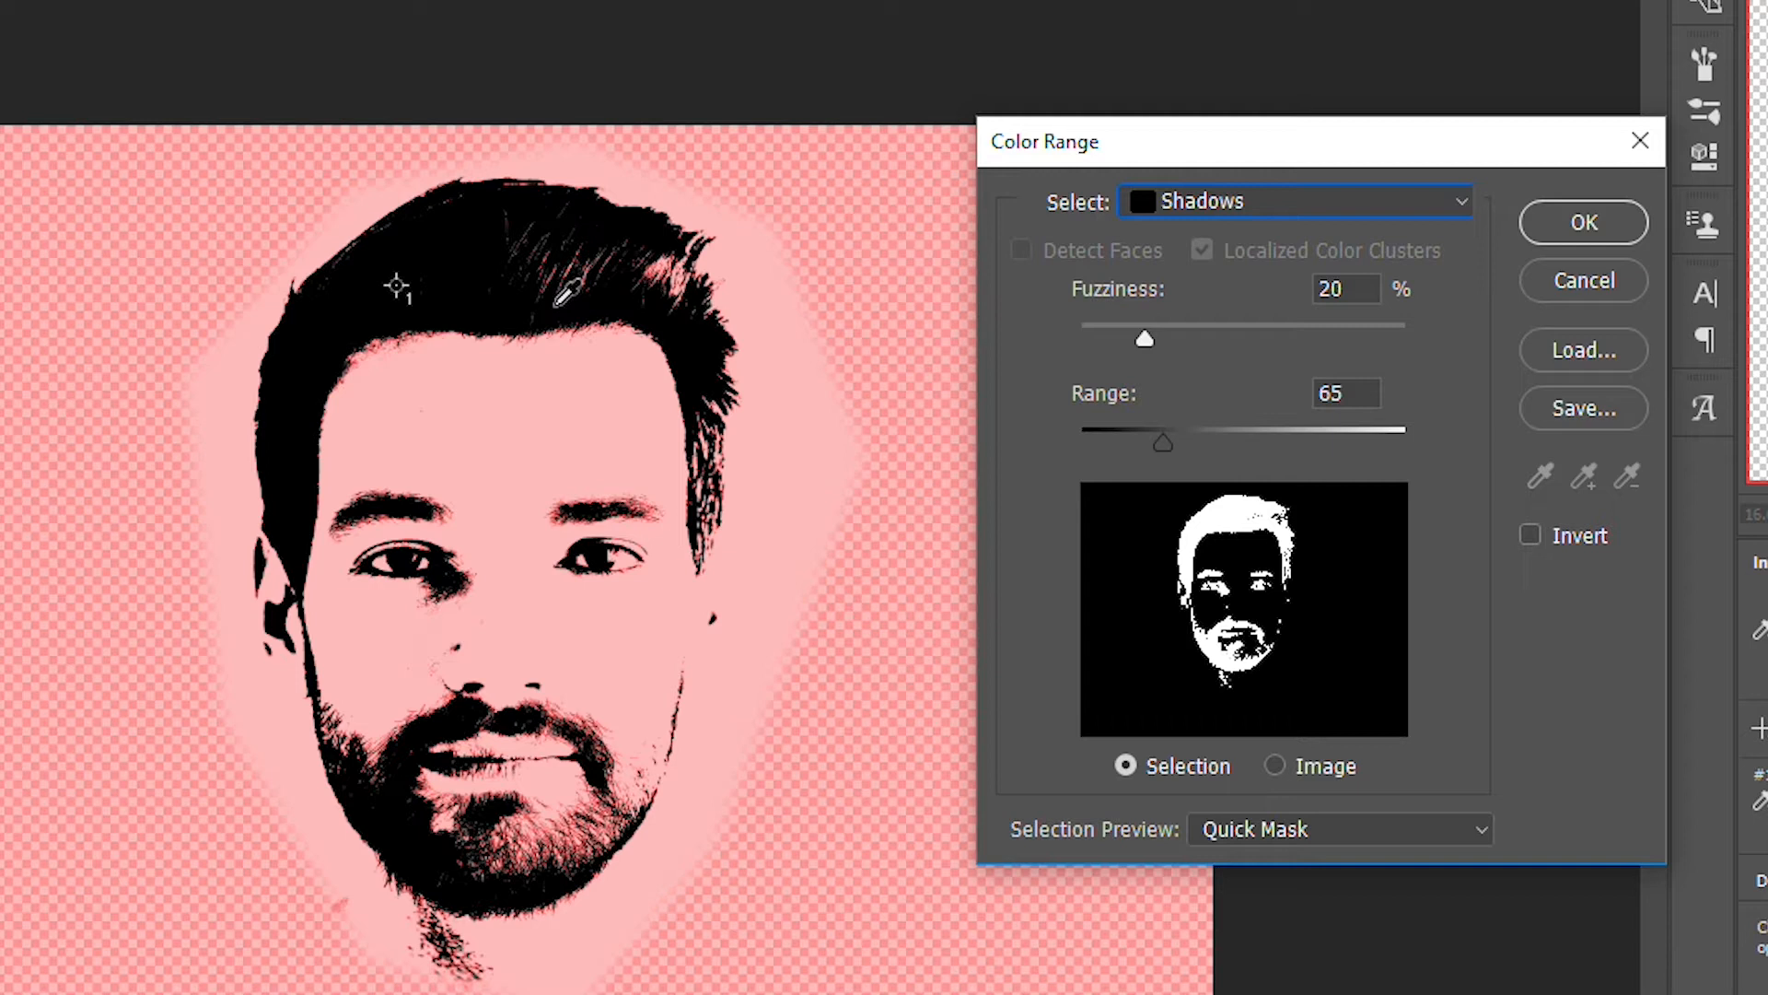
pyautogui.click(502, 299)
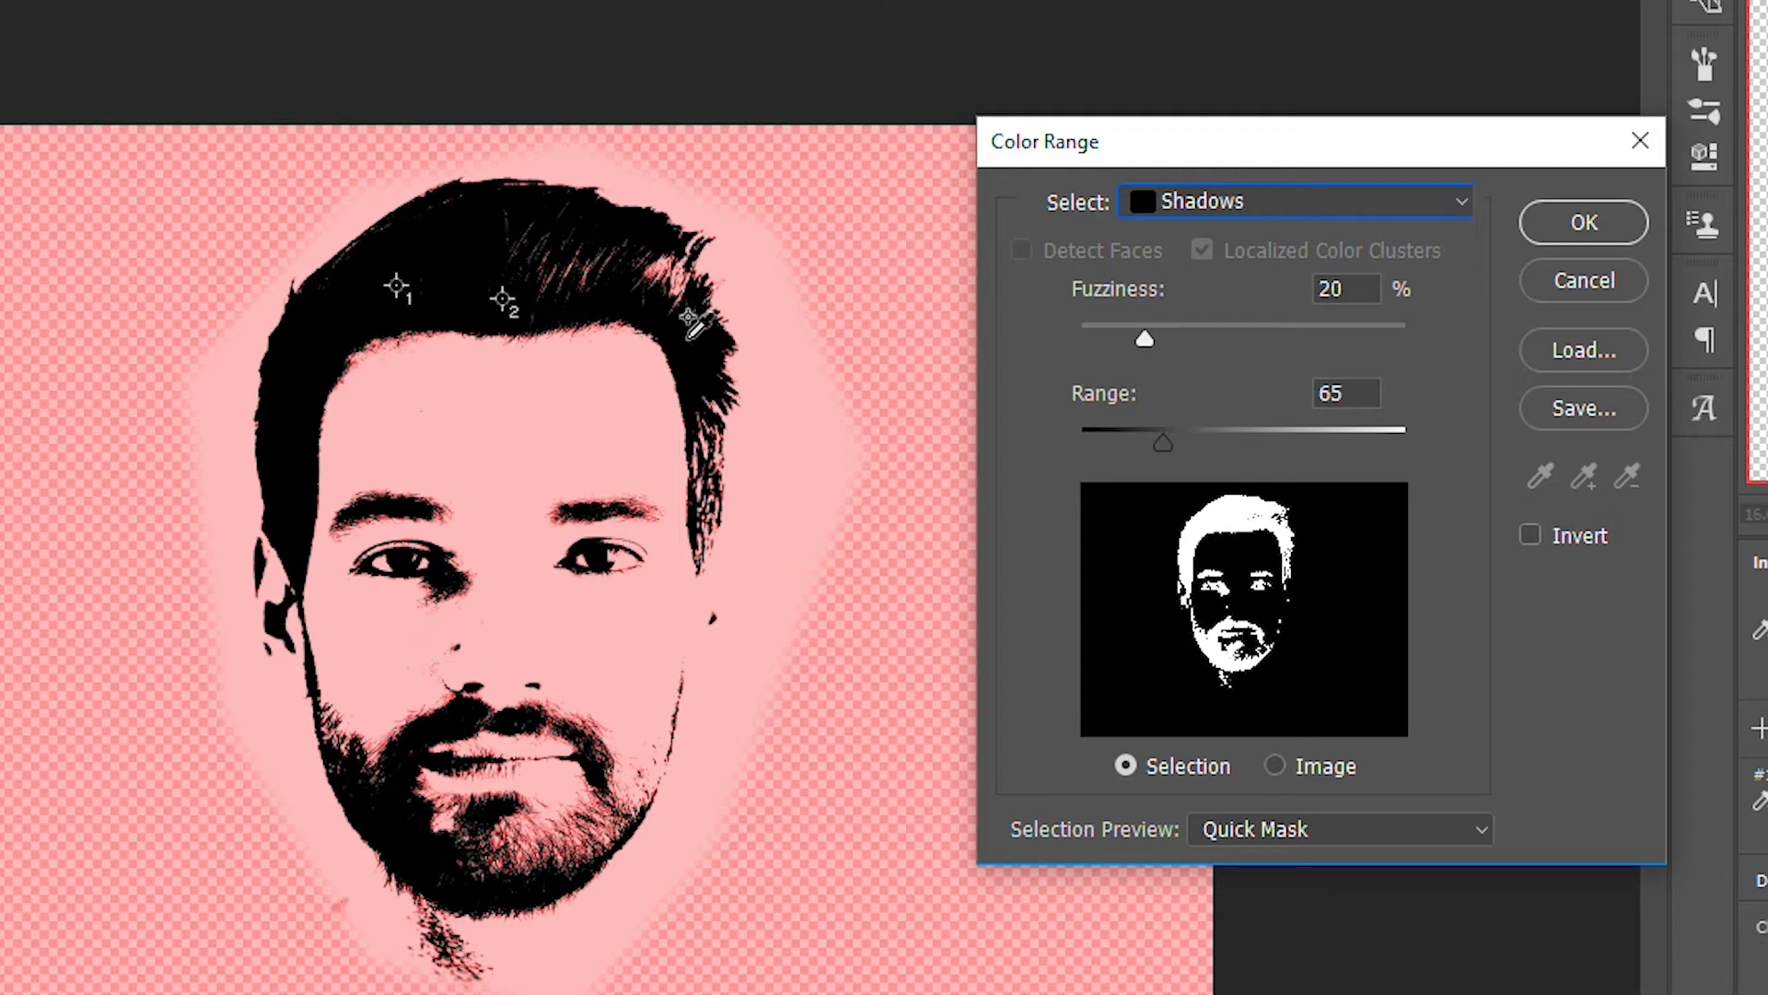
pyautogui.click(687, 338)
pyautogui.moveTo(1159, 420); pyautogui.dragTo(1330, 439)
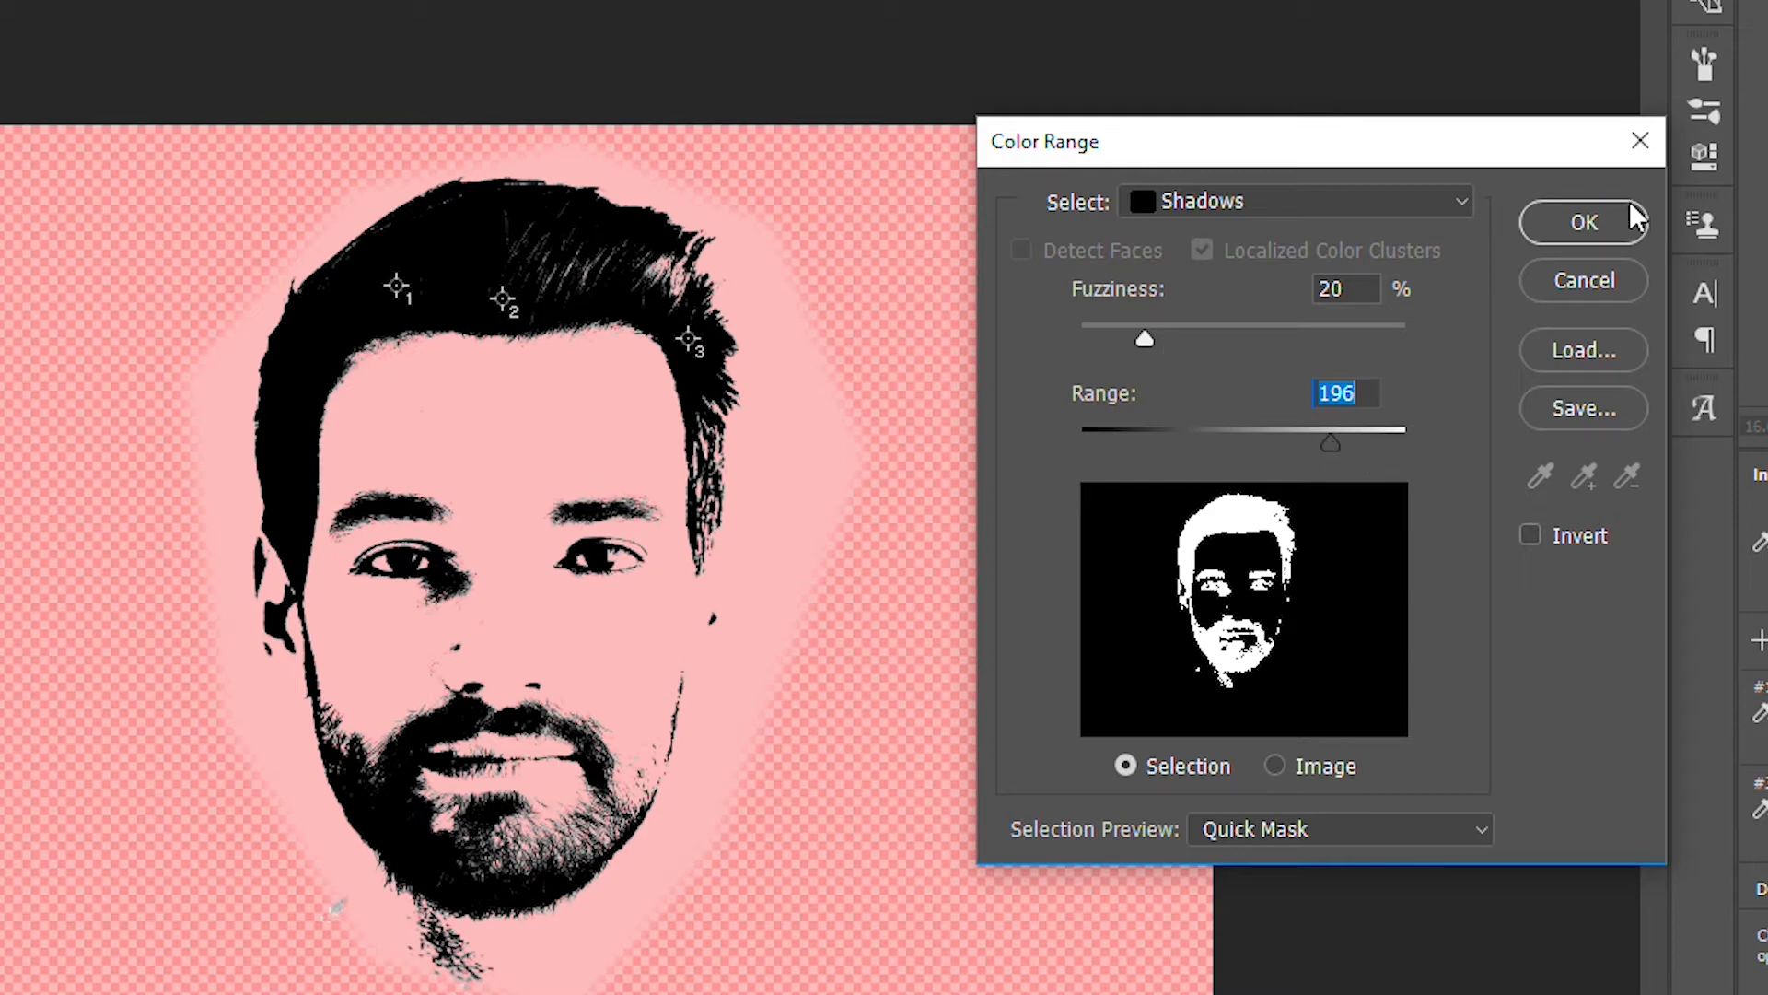
pyautogui.click(1610, 227)
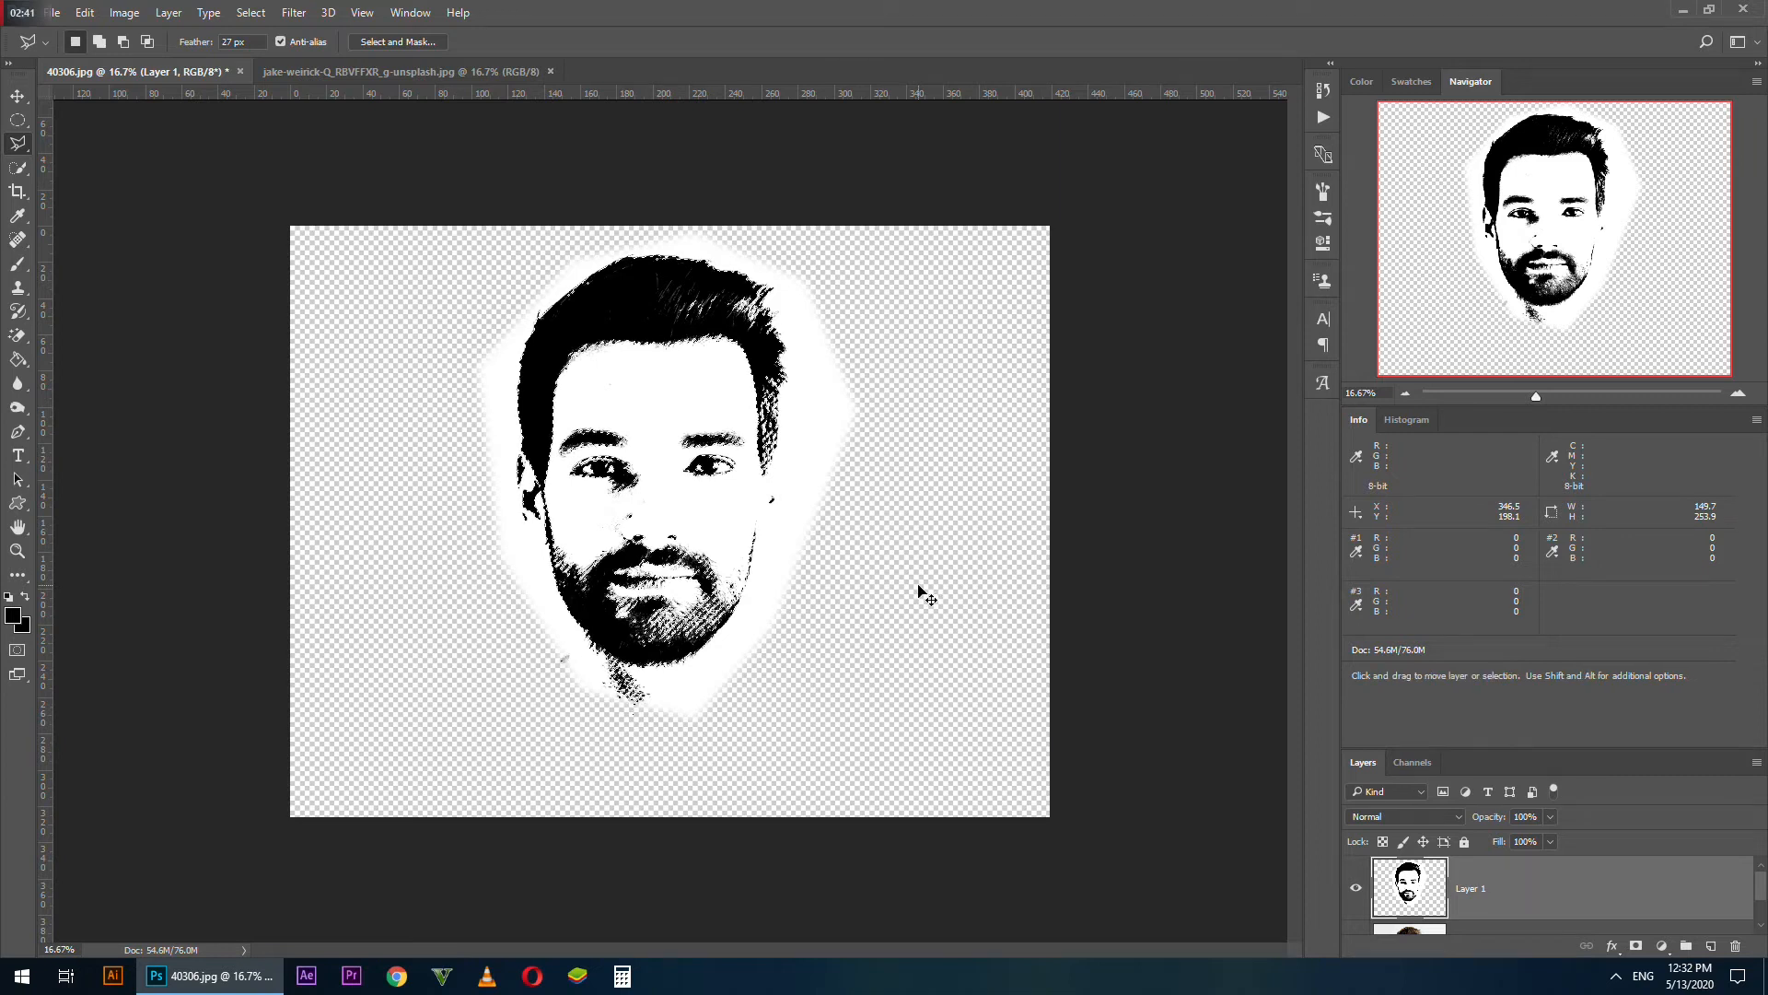
# Copy the selected black areas to a new layer and delete Layer 1
pyautogui.hotkey('ctrl', 'j')
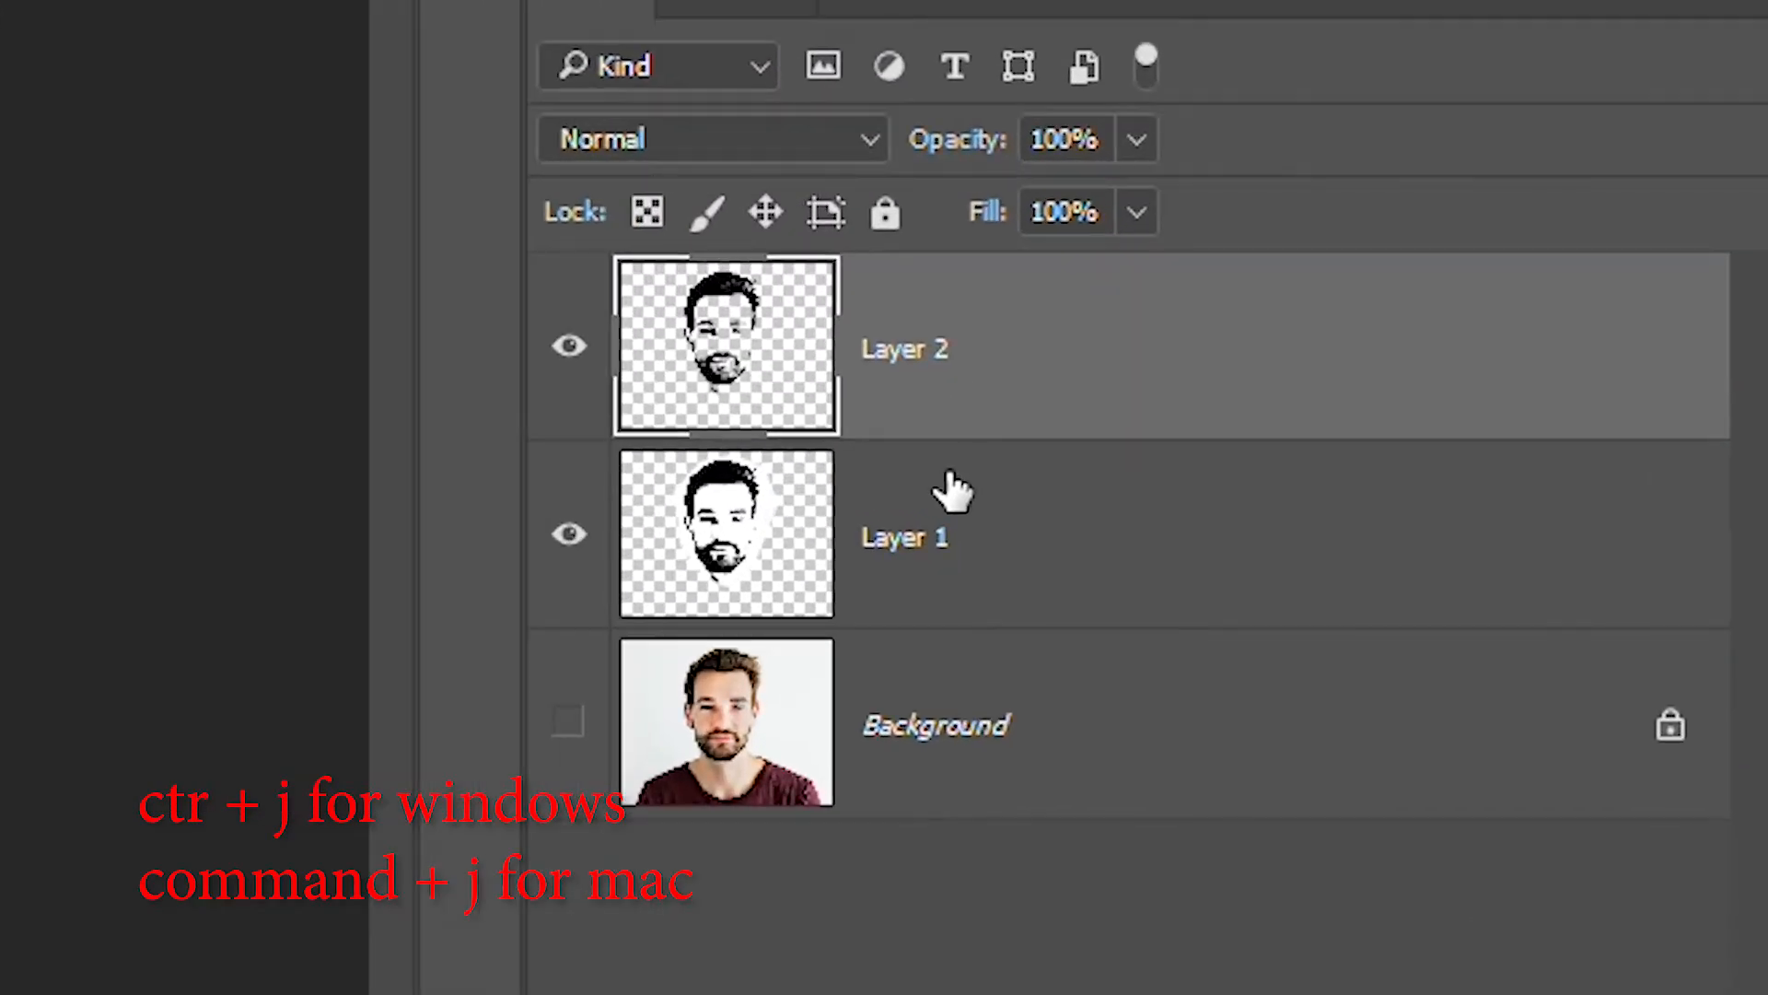
pyautogui.click(953, 491)
pyautogui.moveTo(632, 541); pyautogui.dragTo(1694, 861)
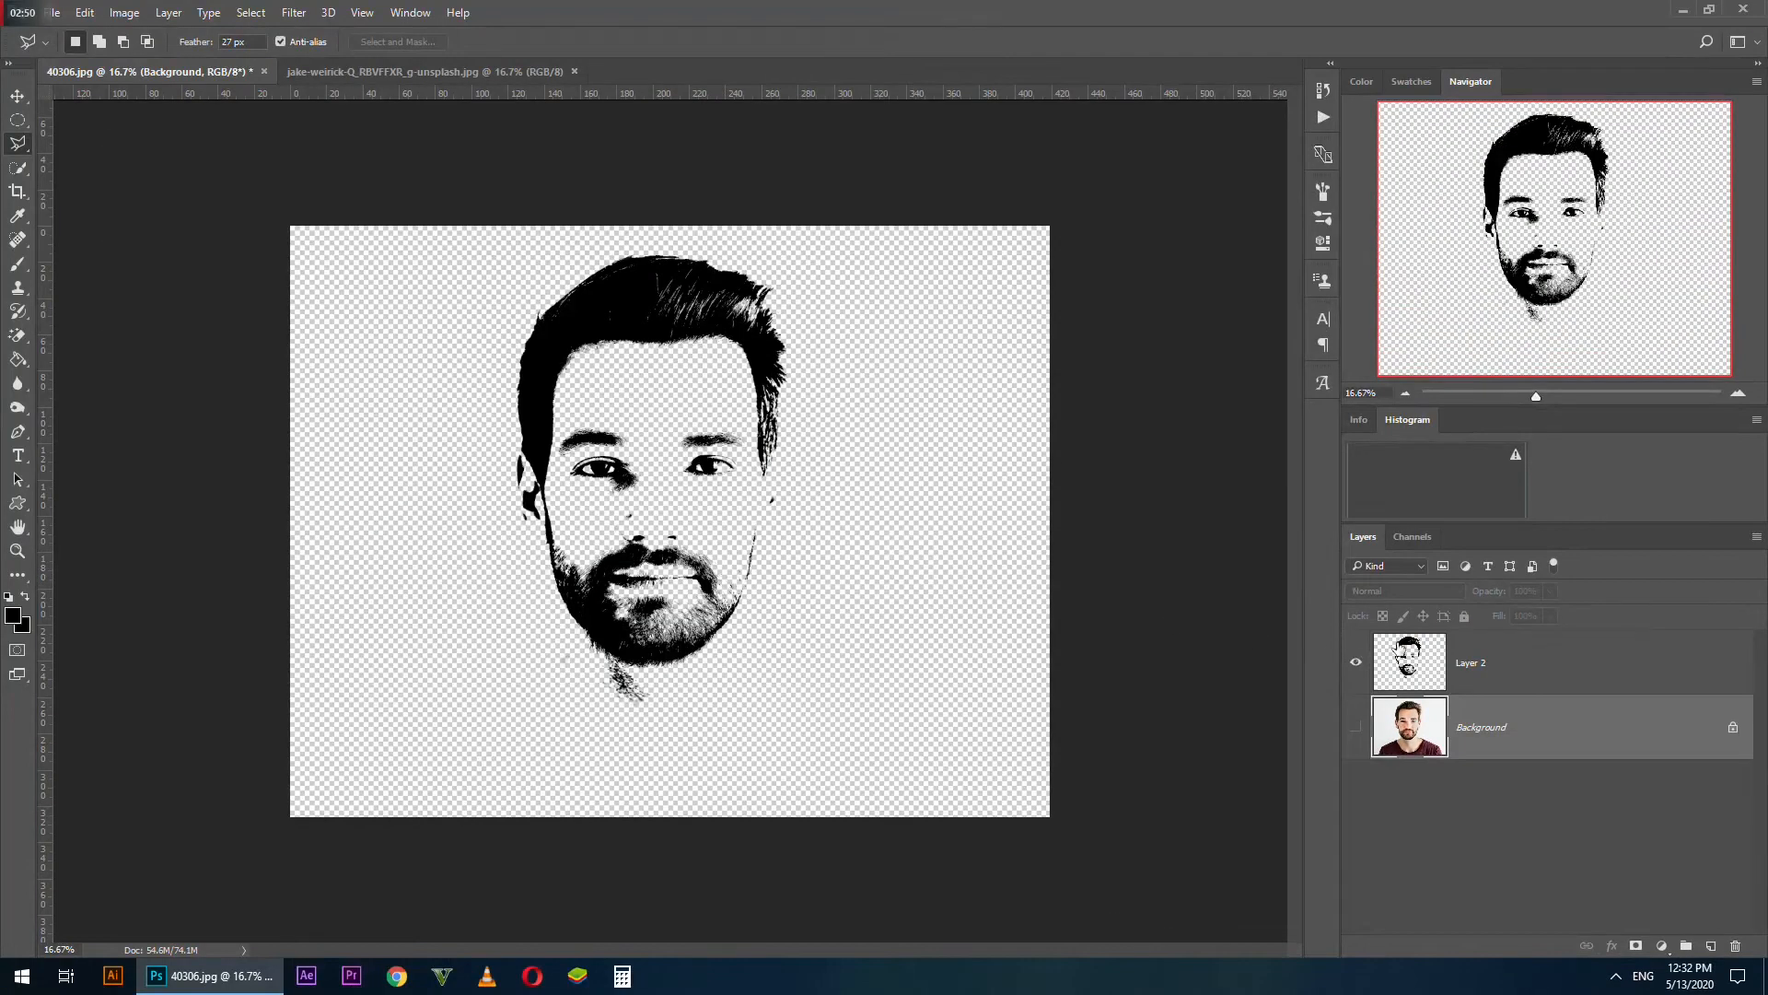
# Create a new layer filled with solid bright green at 100% opacity and place it directly beneath Layer 2
pyautogui.click(1400, 650)
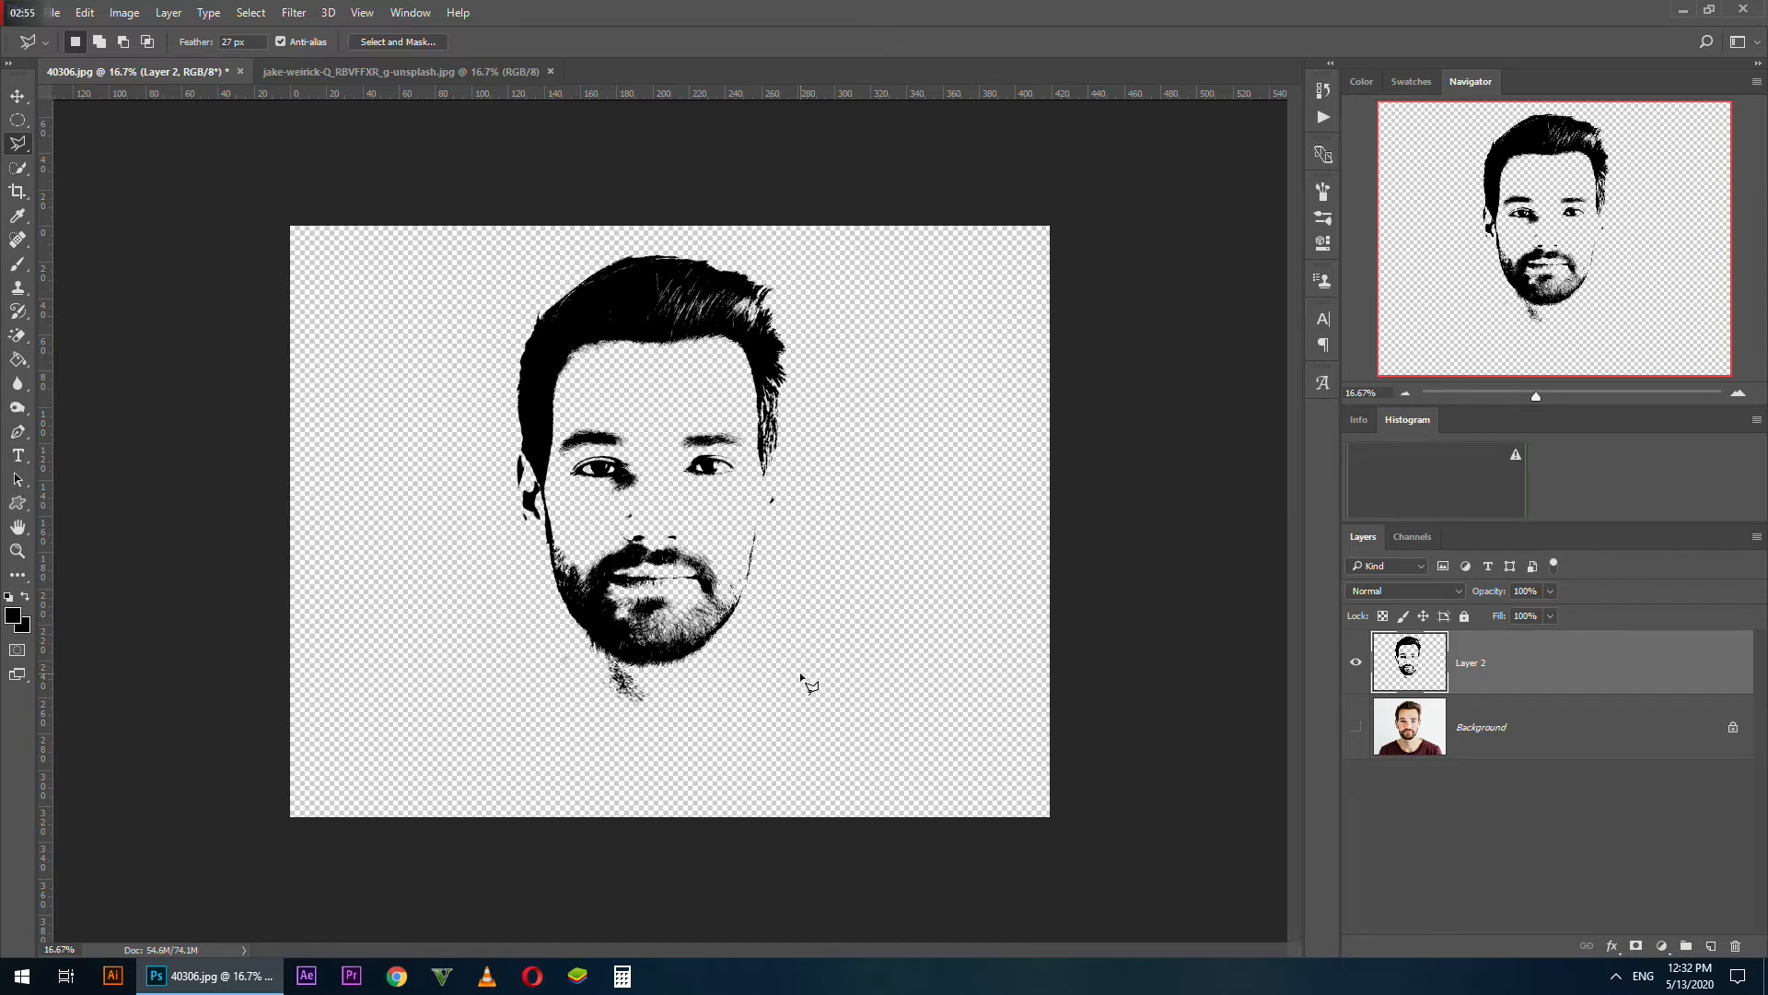
pyautogui.click(1711, 946)
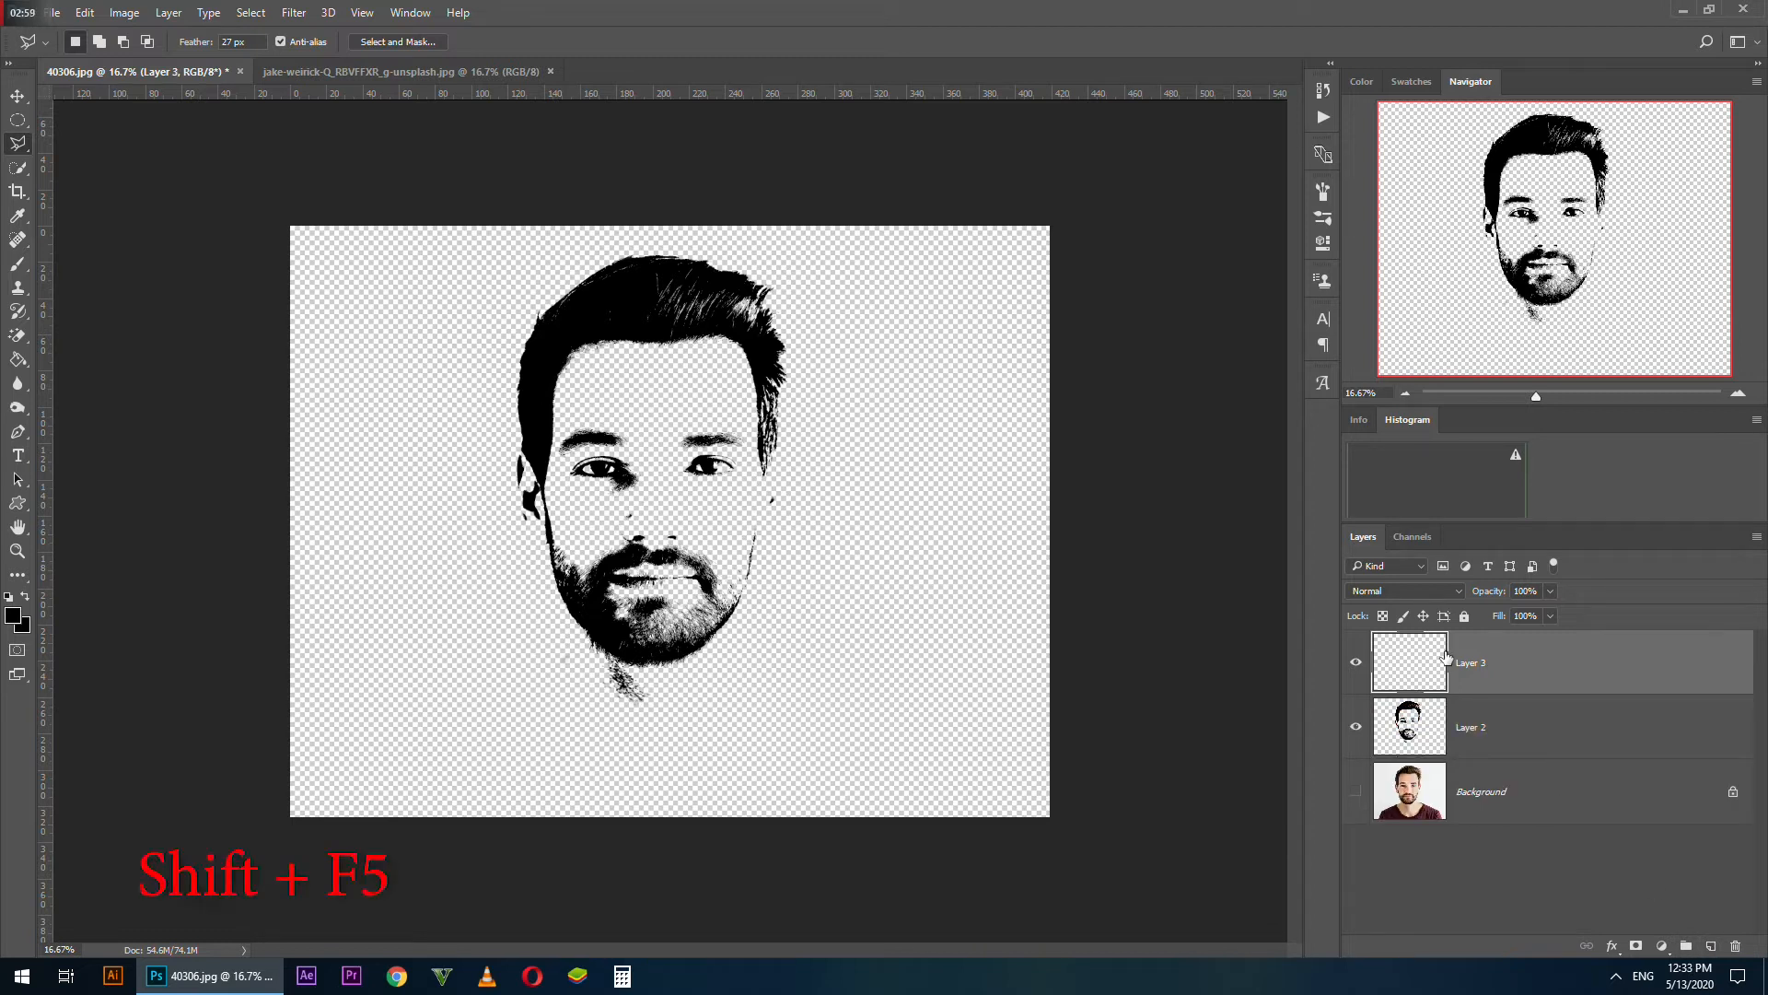
pyautogui.hotkey('shift', 'F5')
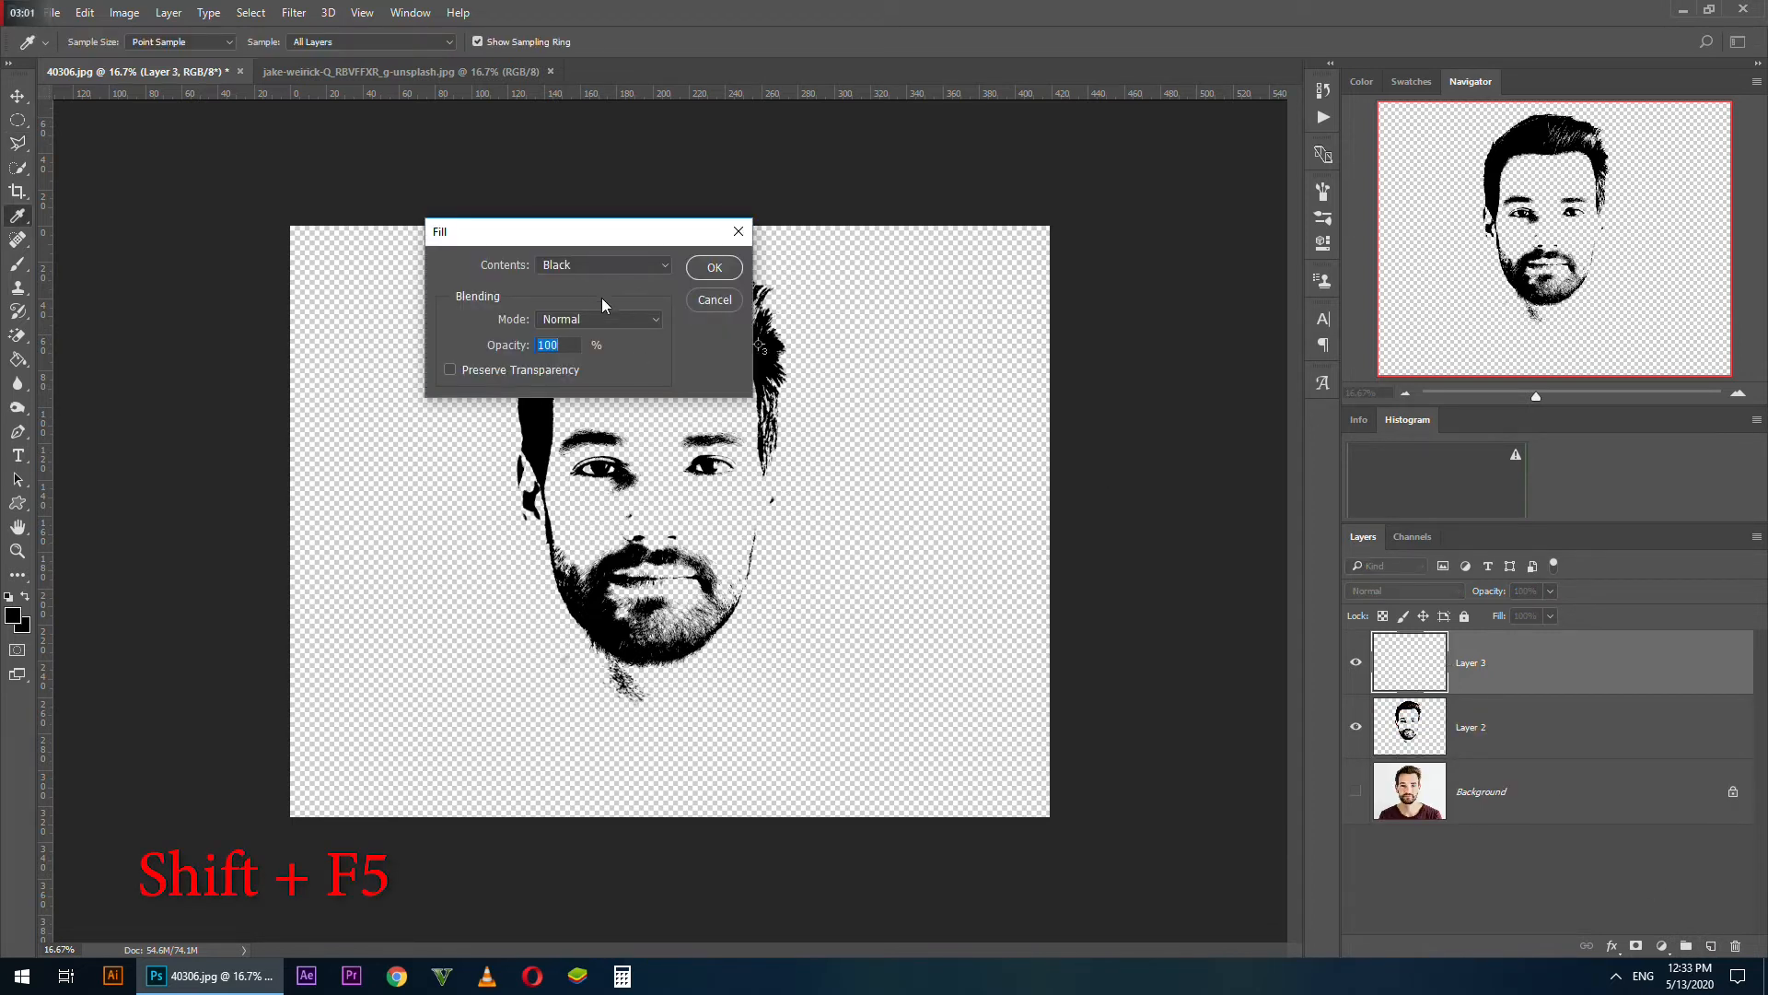
pyautogui.click(597, 265)
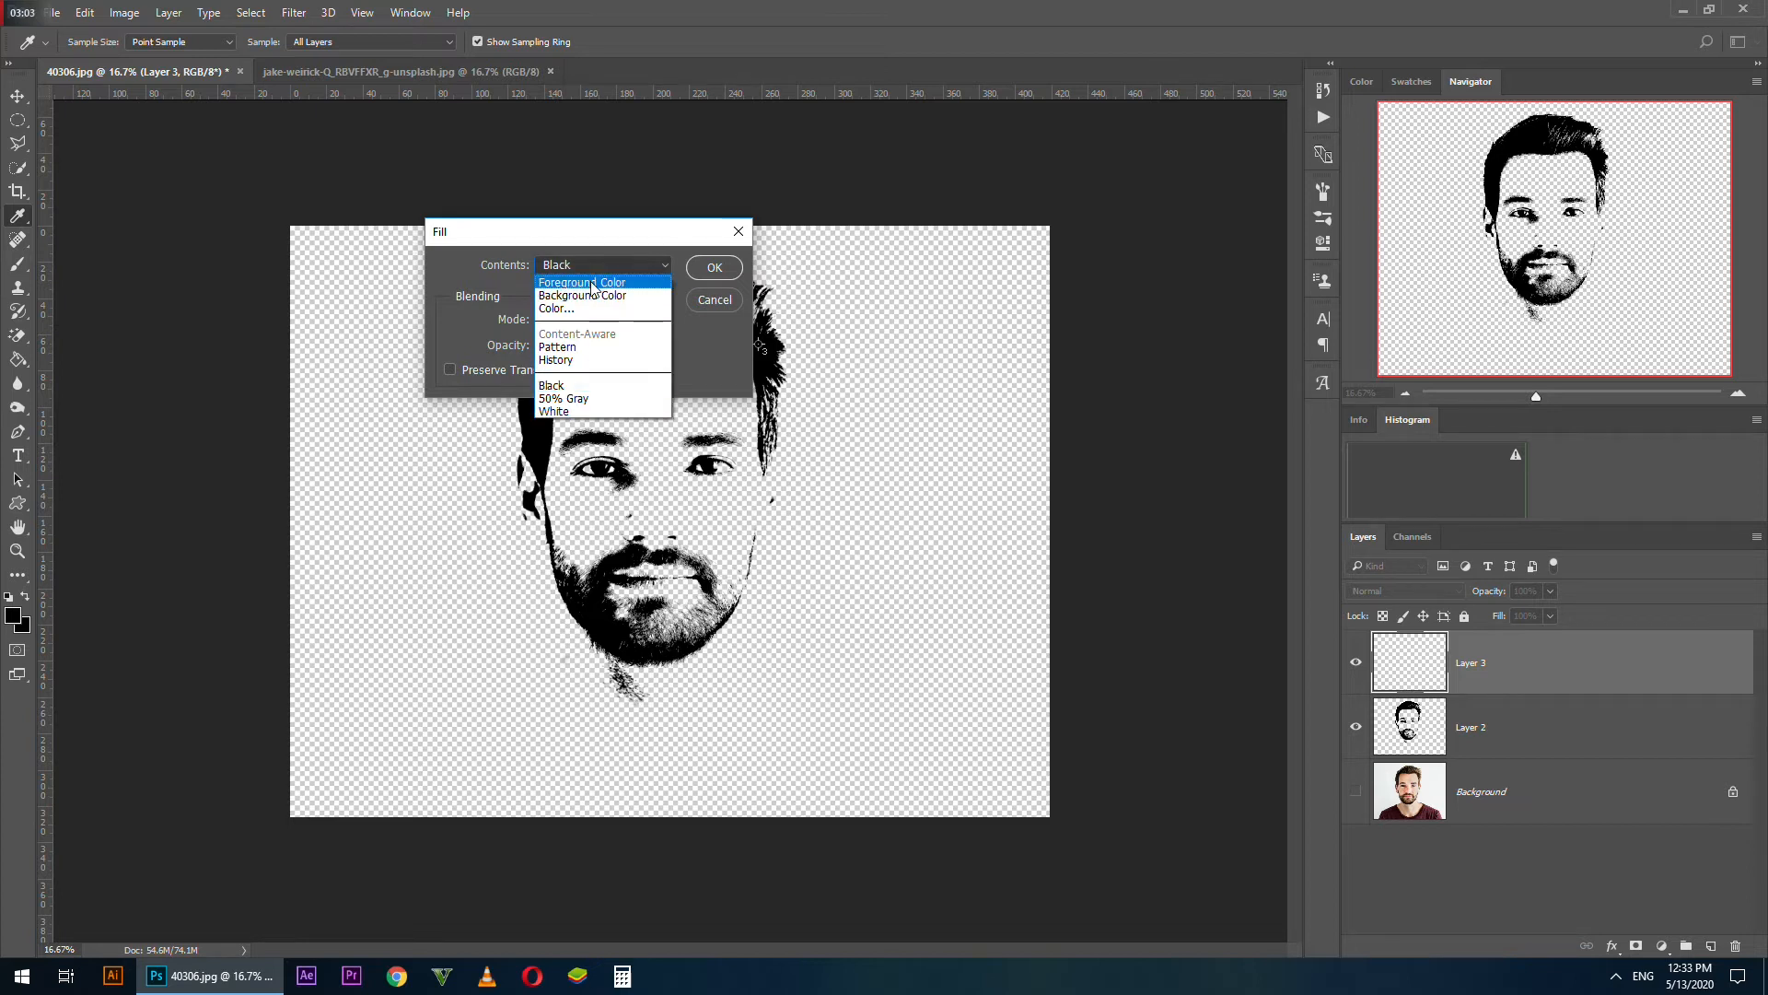
pyautogui.click(566, 308)
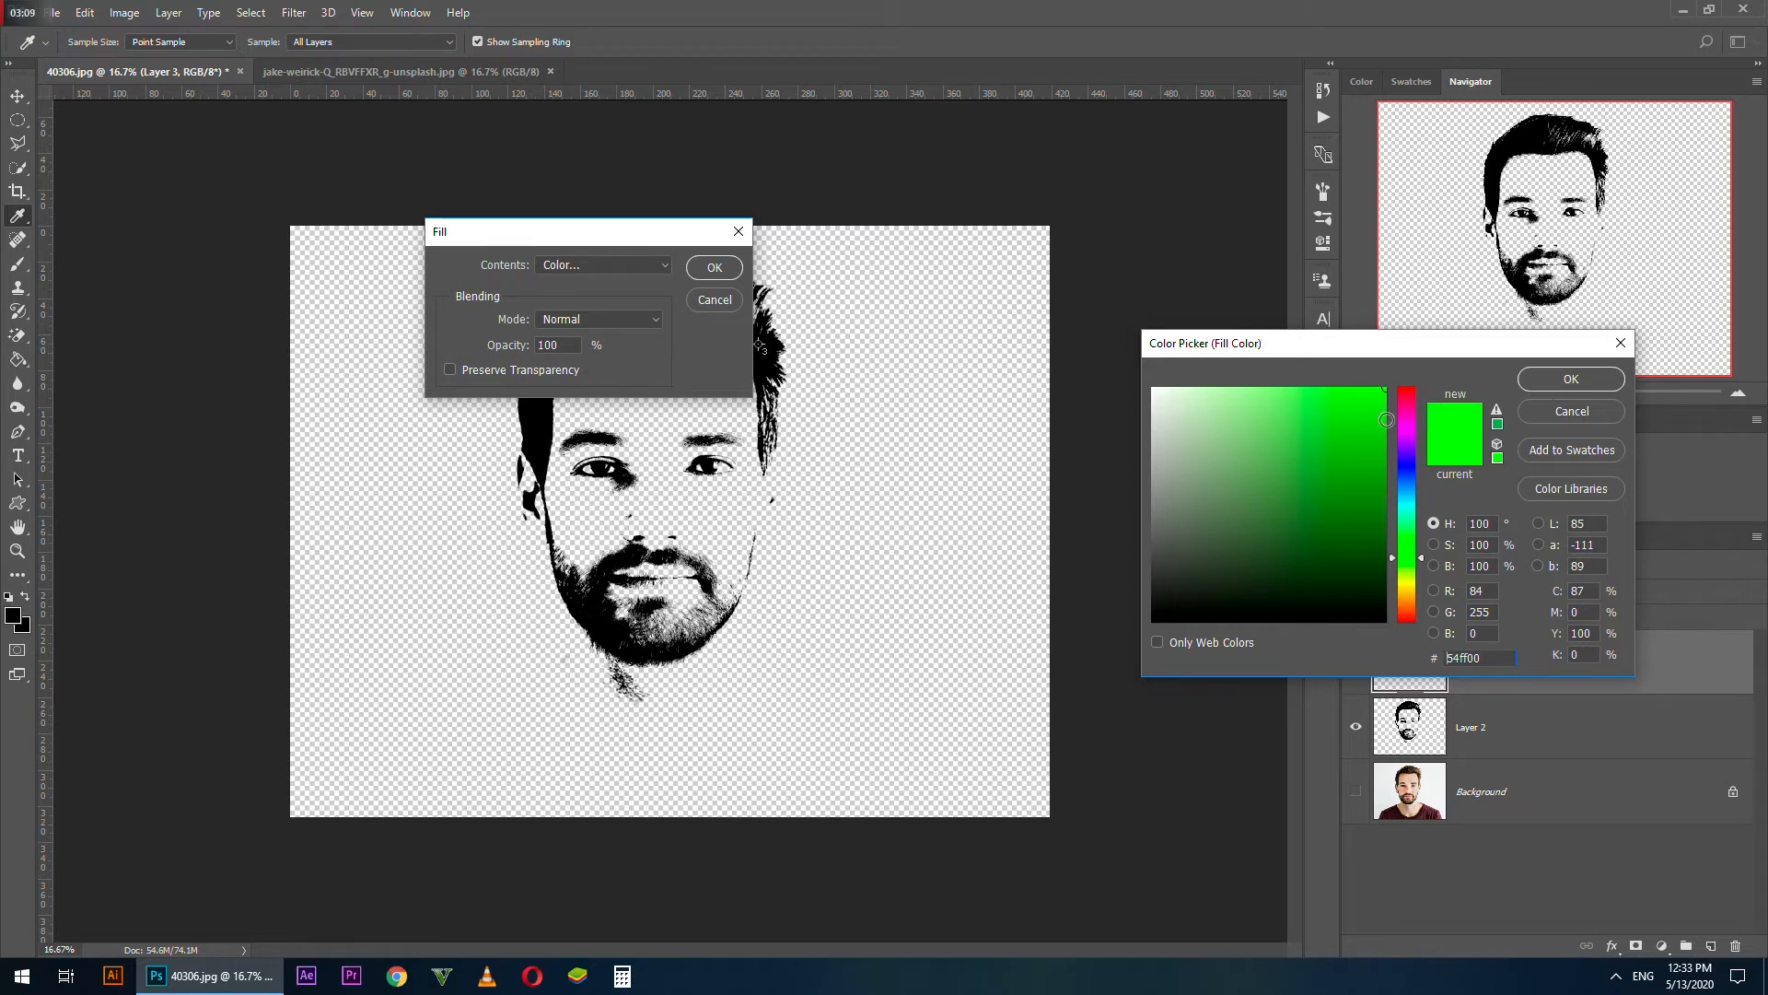
pyautogui.click(1571, 378)
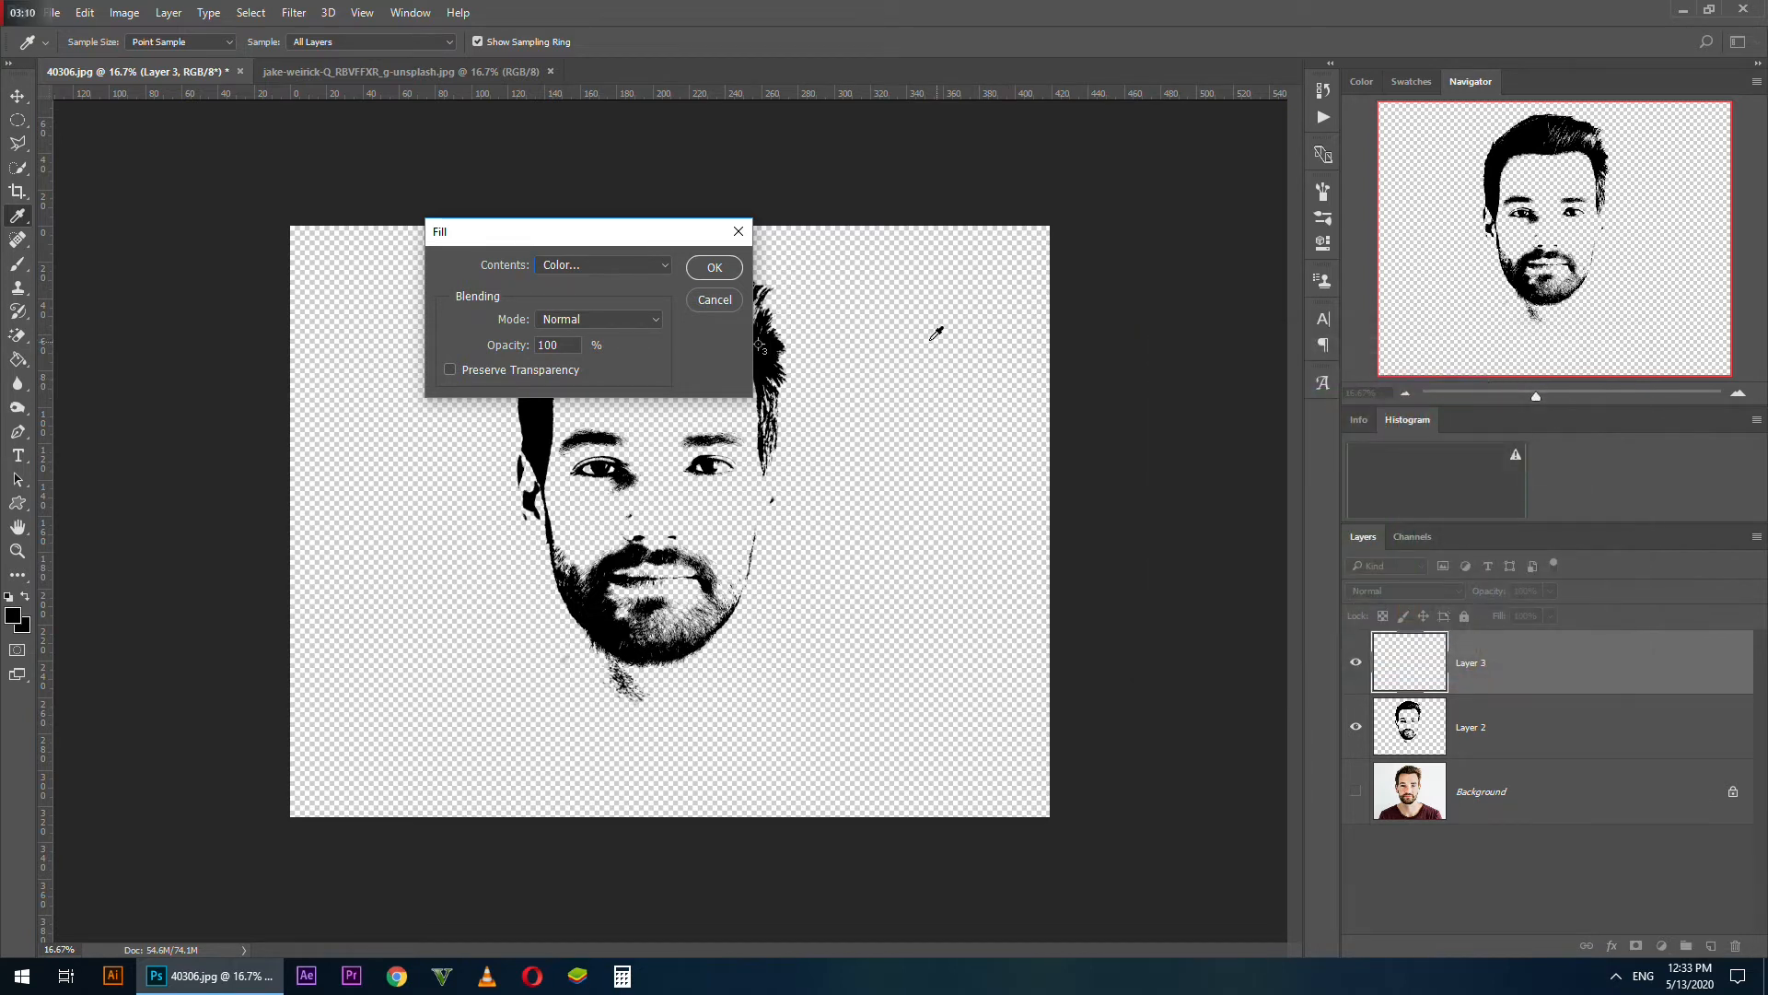
pyautogui.click(709, 269)
pyautogui.press('l')
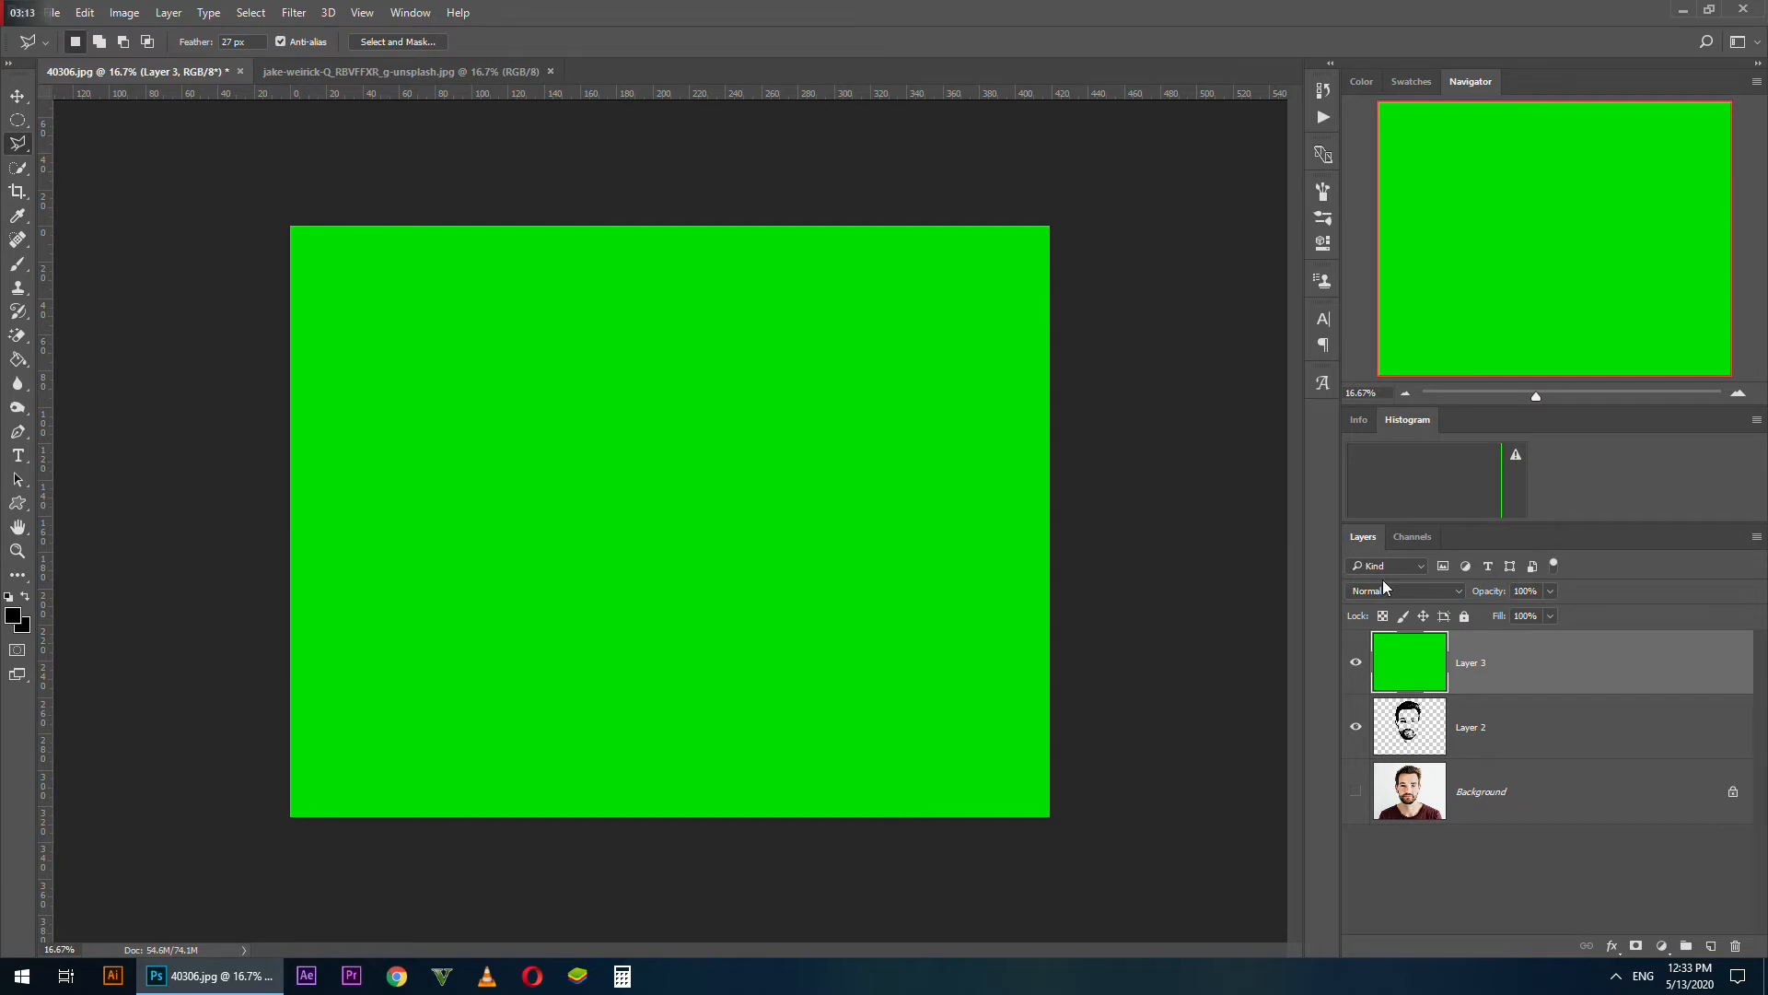
pyautogui.moveTo(1417, 683); pyautogui.dragTo(1415, 759)
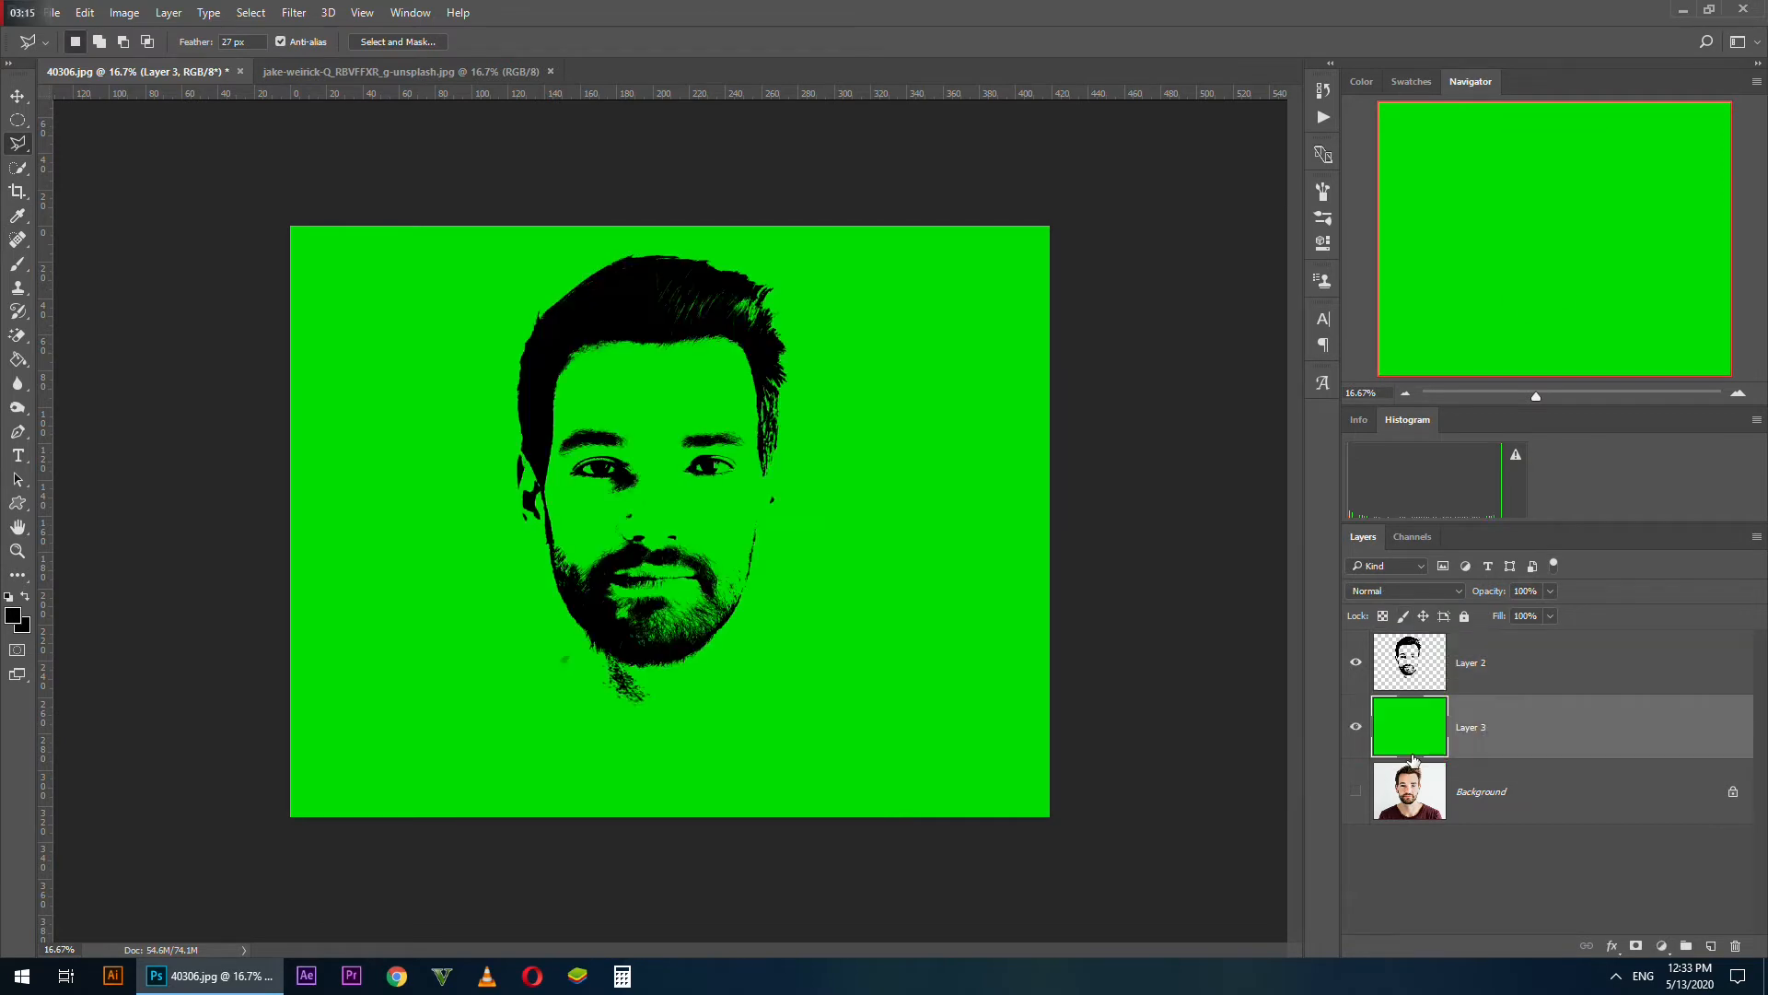
# Add a black Drop Shadow to Layer 2 with 73% opacity, 0 px distance, 55% spread and 128 px size
pyautogui.rightClick(1416, 668)
pyautogui.click(1478, 234)
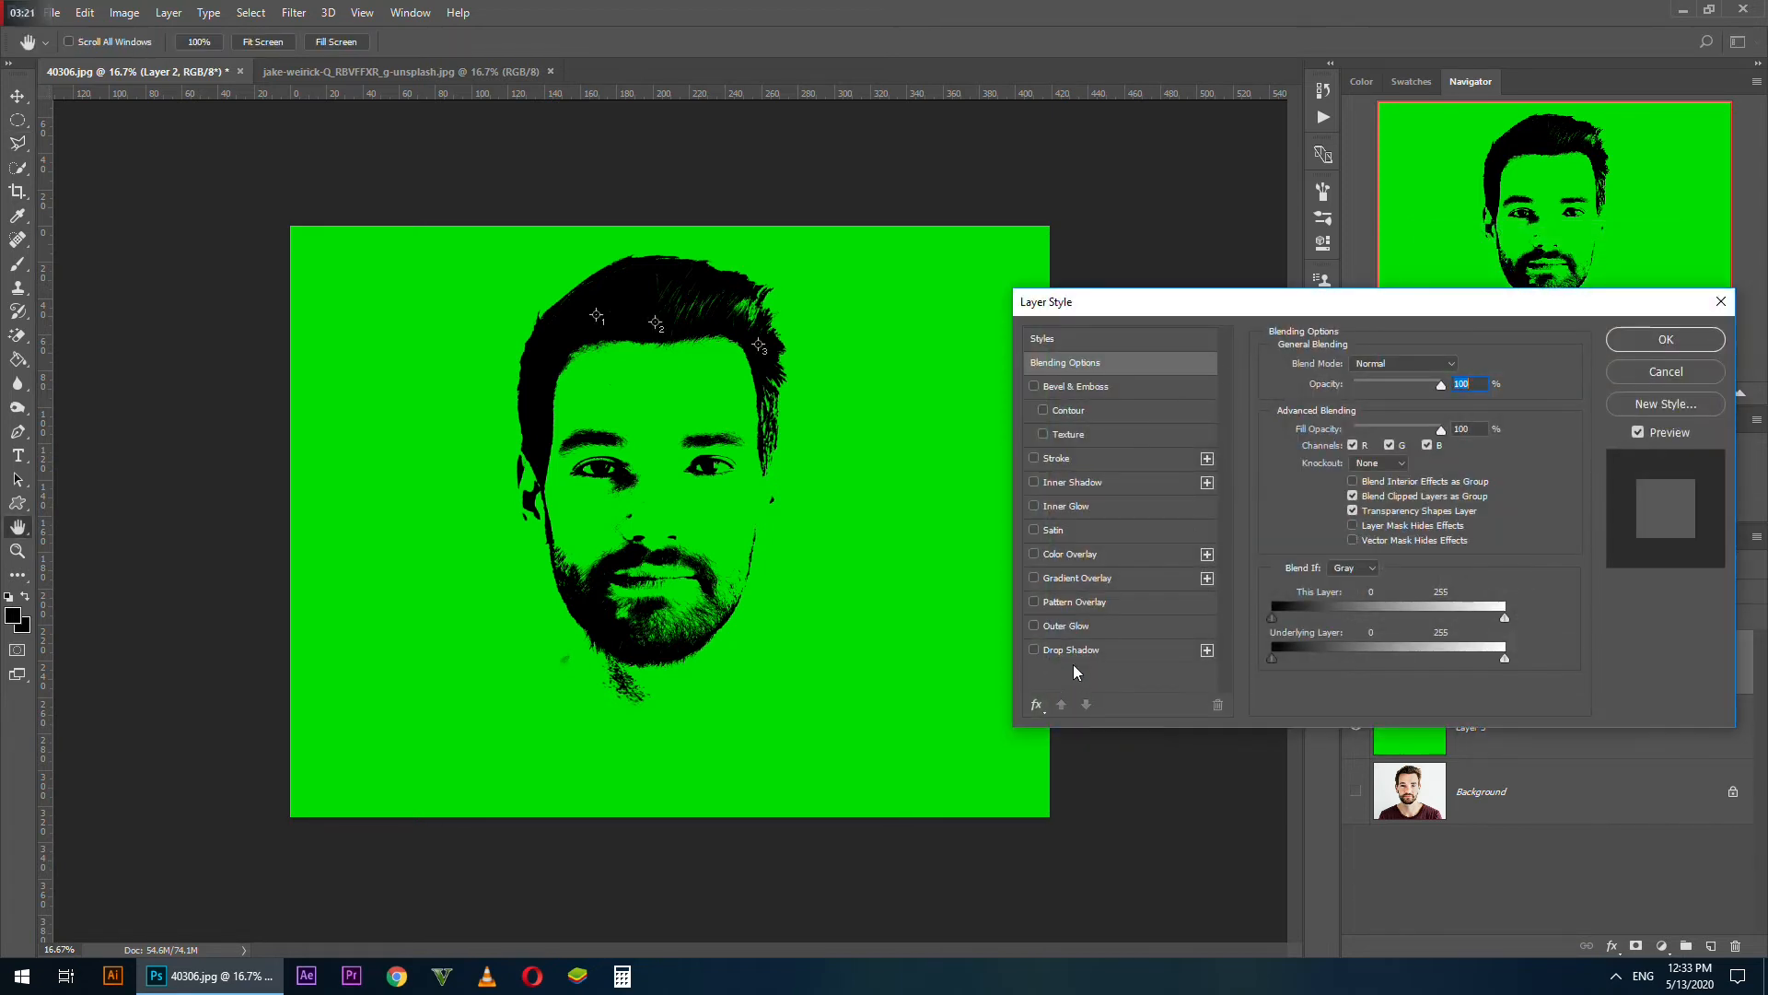
pyautogui.click(1074, 652)
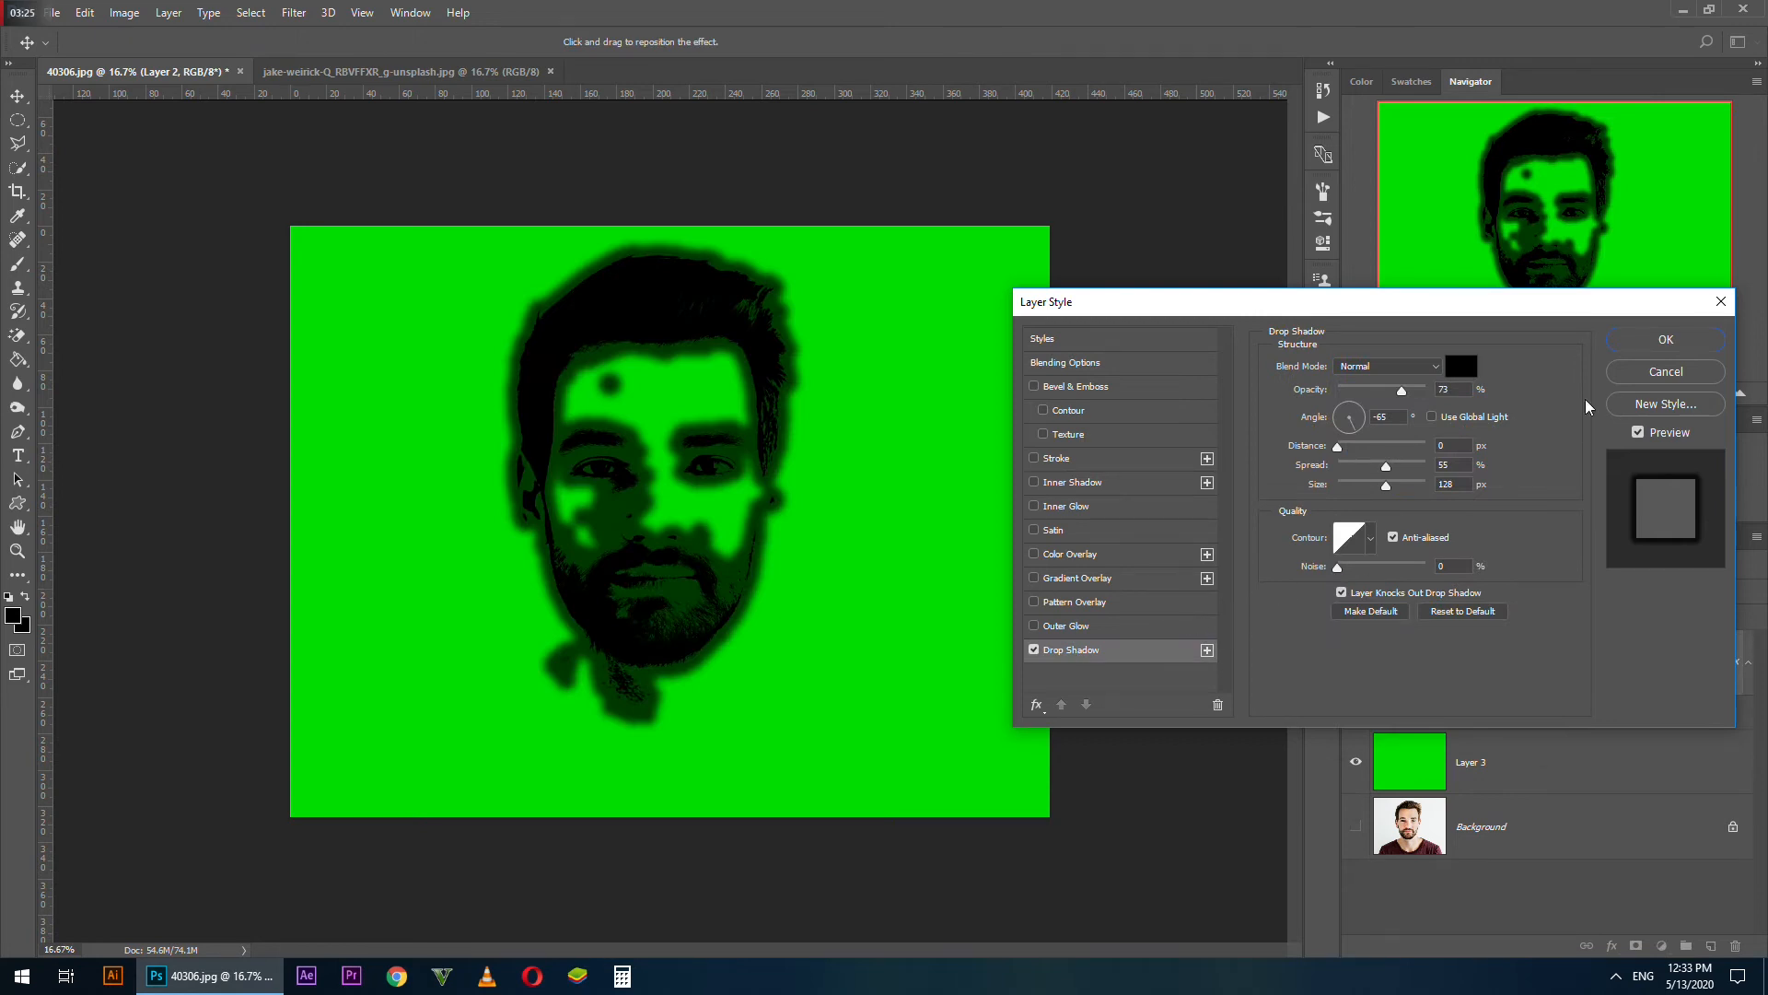
pyautogui.click(1668, 342)
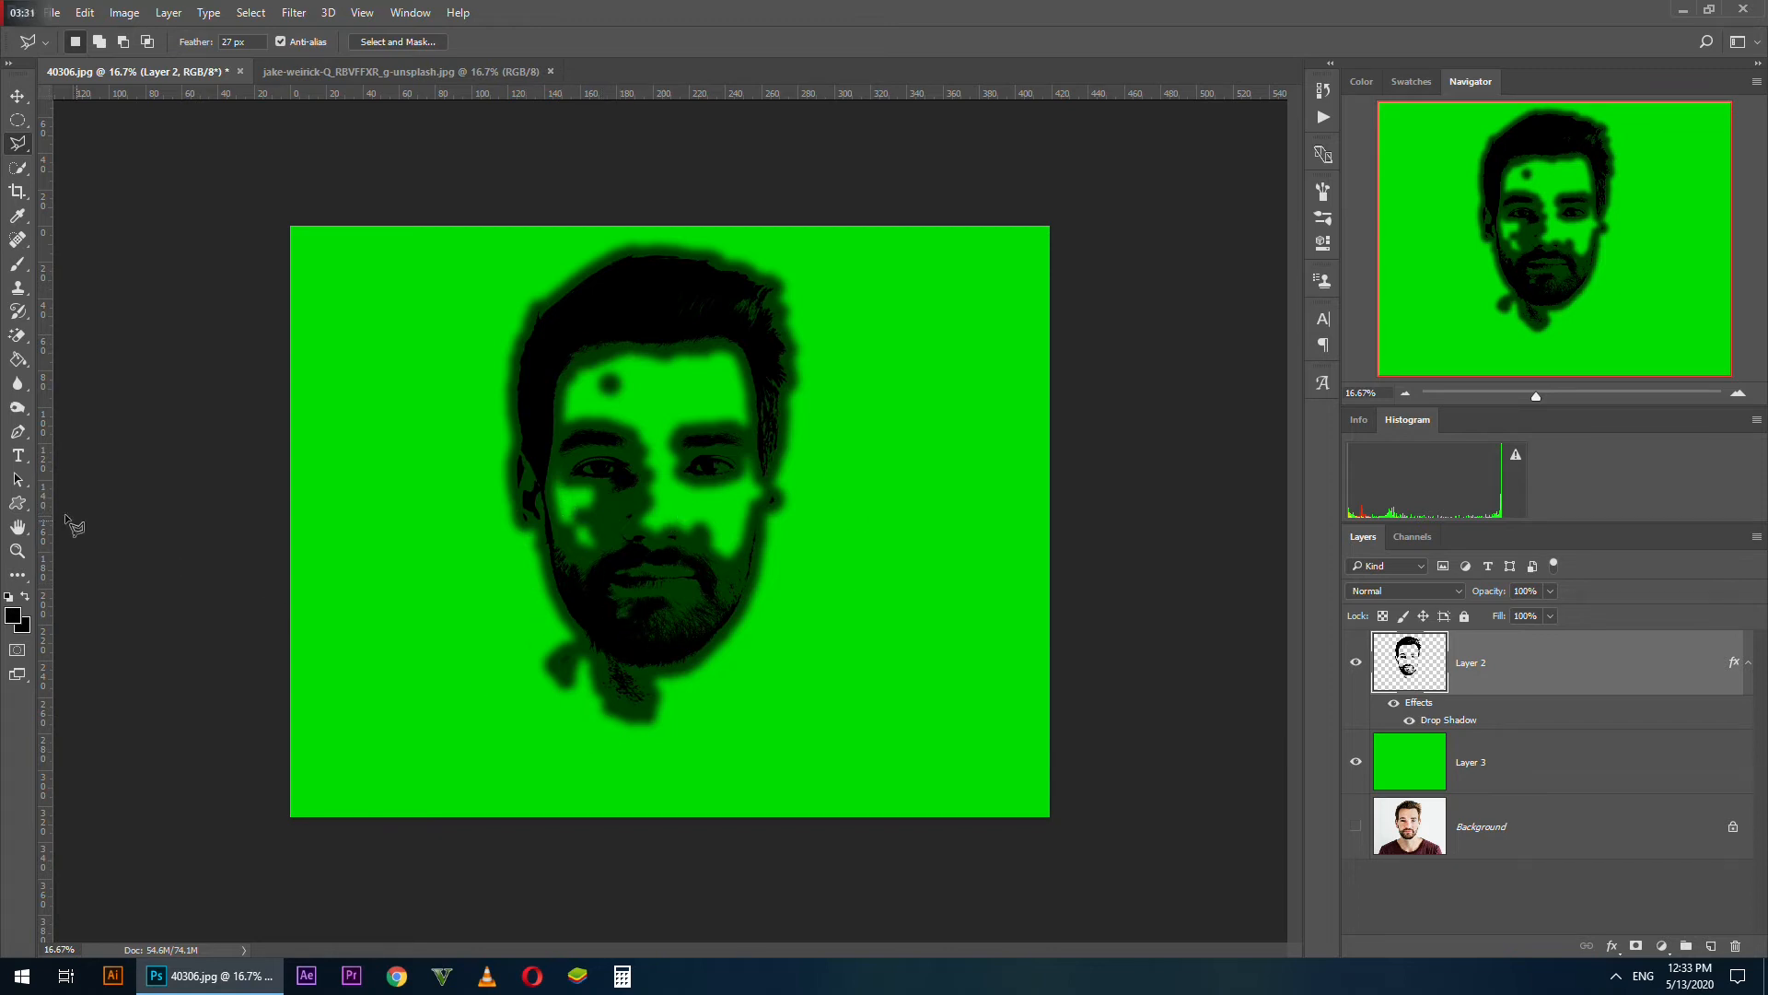
# Erase the neck remnants below the beard on Layer 2 with a 250 px hard round Eraser
pyautogui.click(17, 550)
pyautogui.click(466, 672)
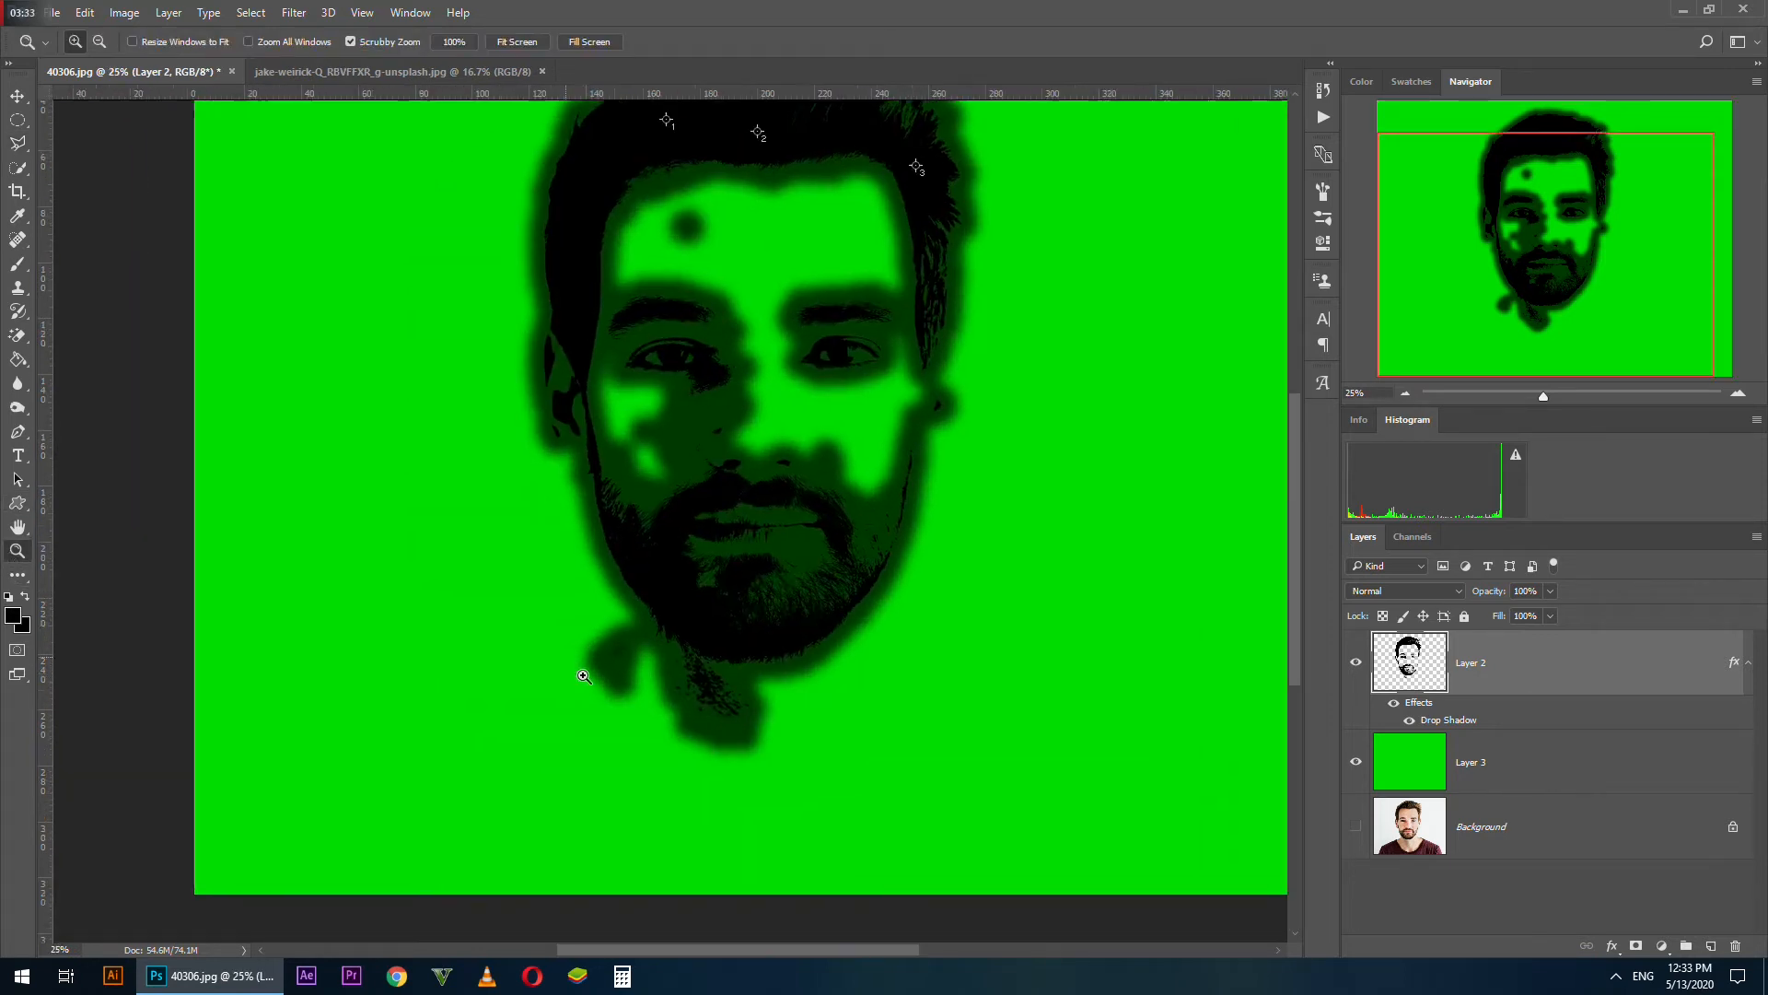
pyautogui.click(583, 676)
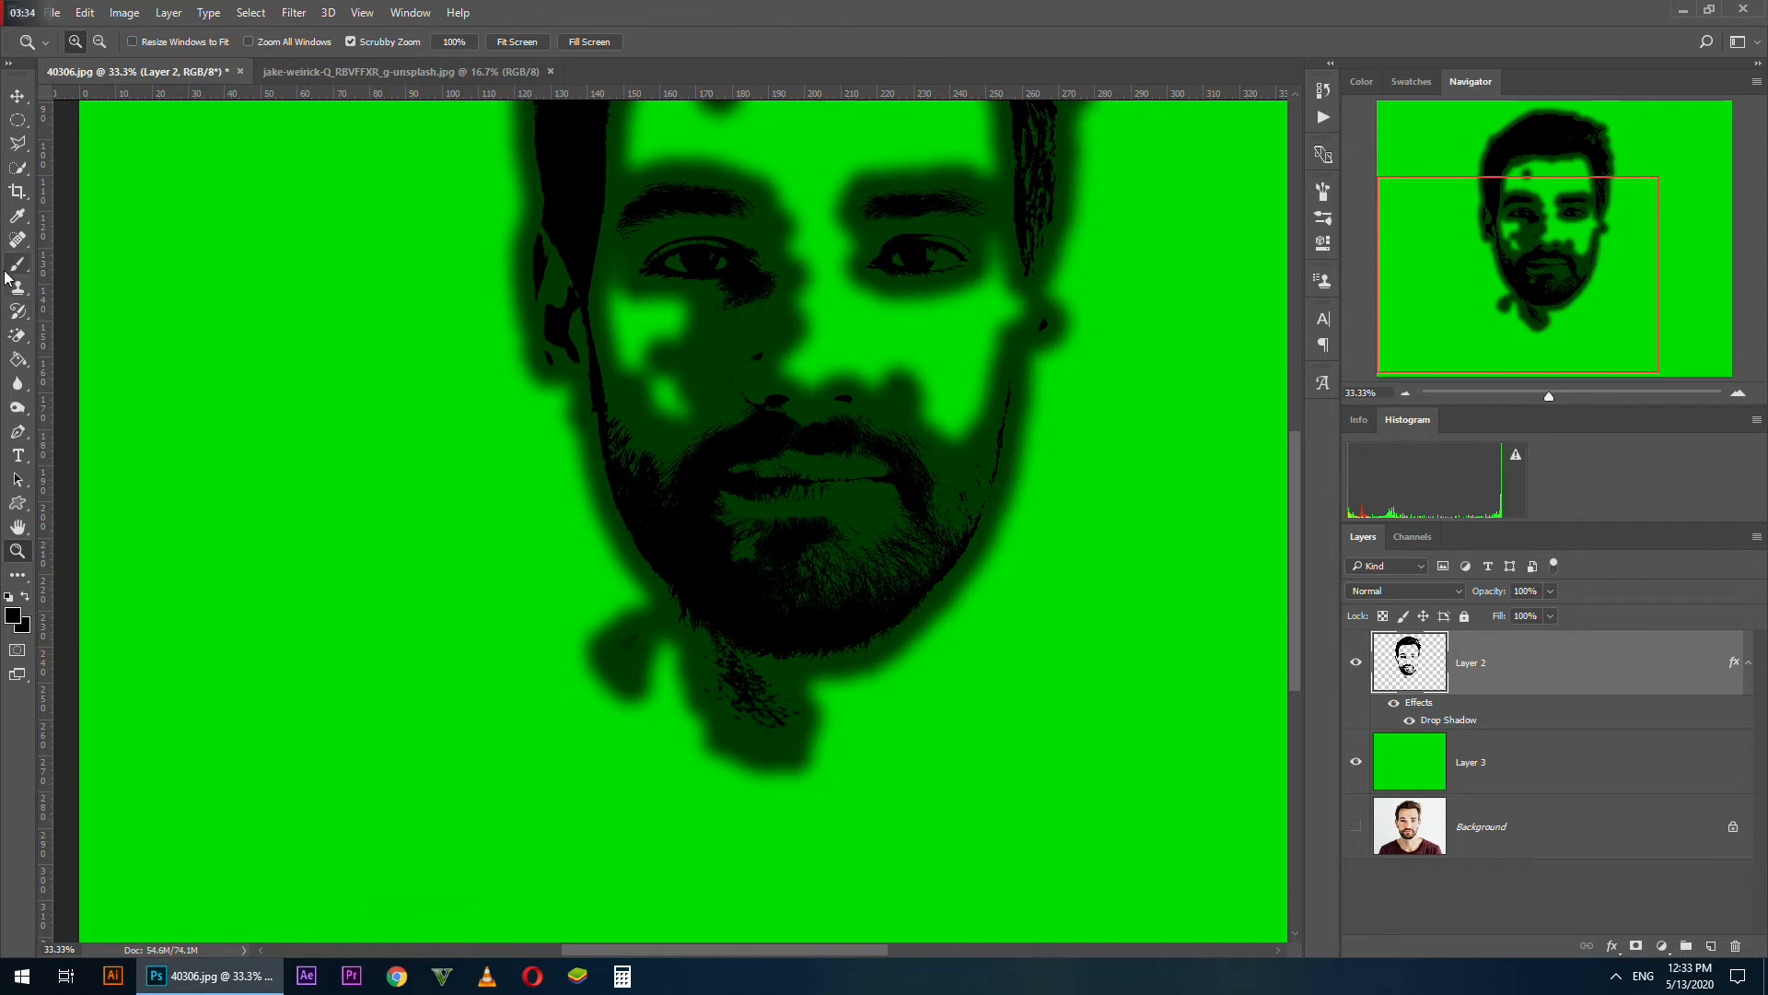
pyautogui.rightClick(19, 339)
pyautogui.click(92, 337)
pyautogui.rightClick(534, 635)
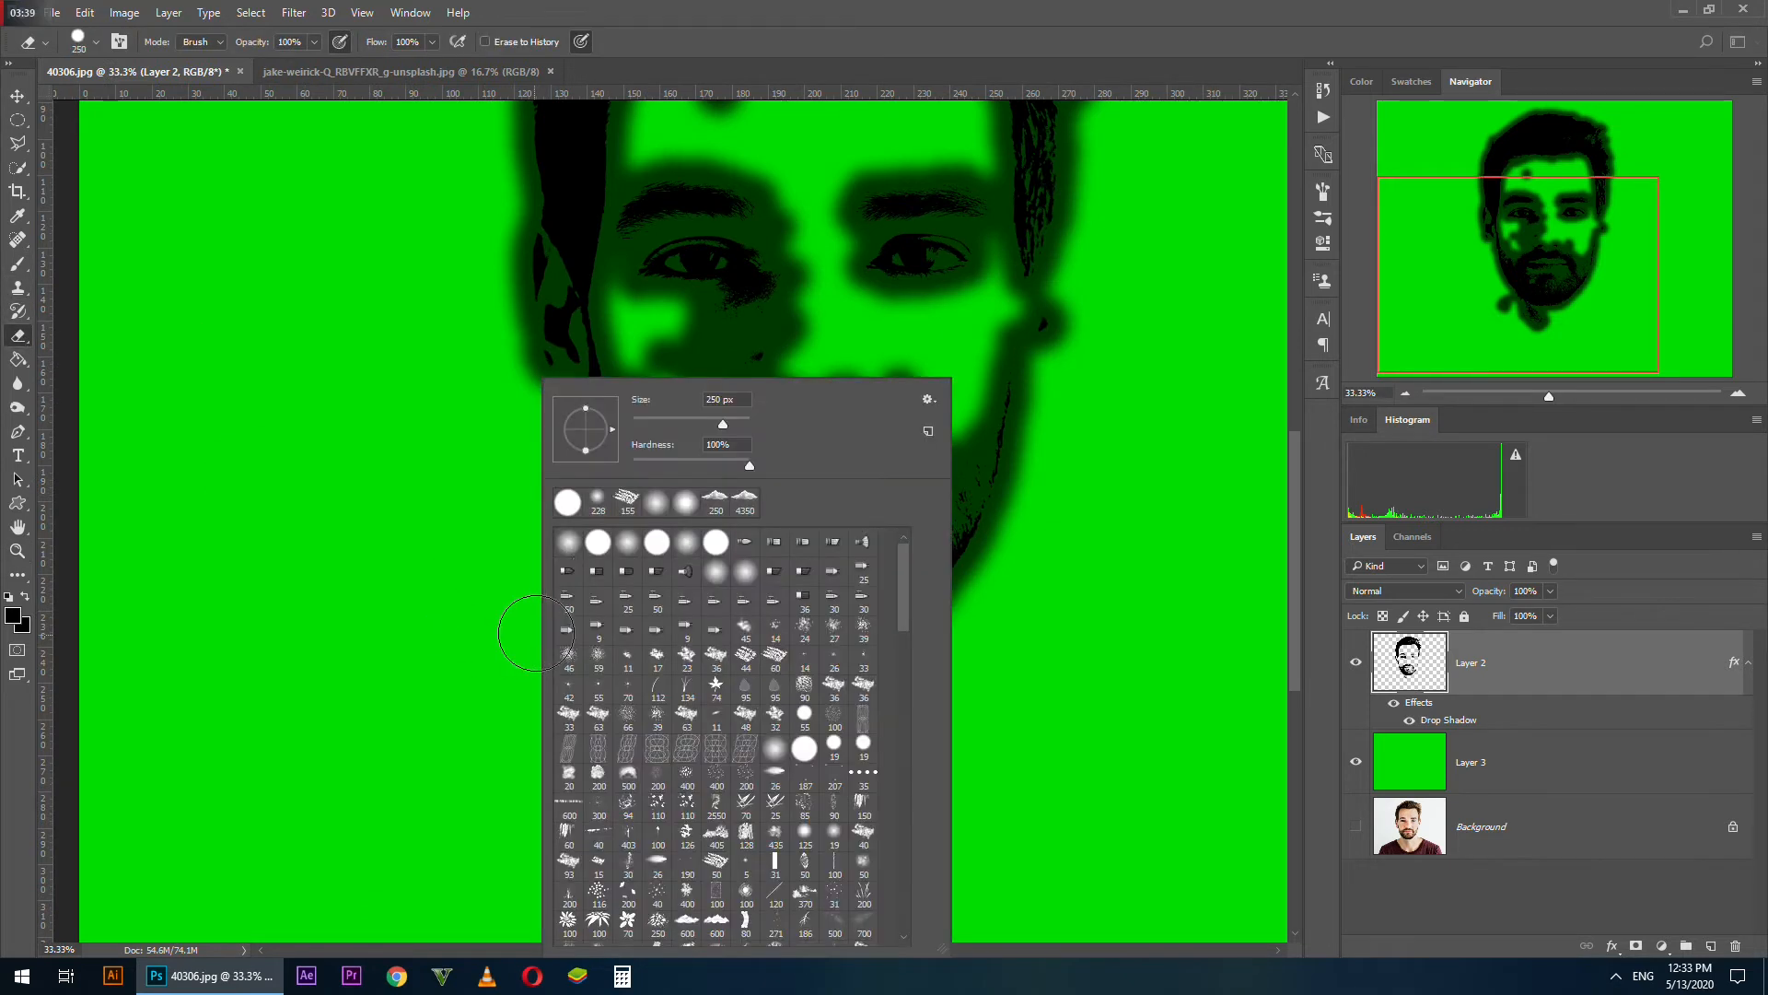
pyautogui.doubleClick(565, 503)
pyautogui.moveTo(572, 627)
pyautogui.mouseDown()
pyautogui.moveTo(762, 701)
pyautogui.moveTo(823, 704)
pyautogui.moveTo(672, 730)
pyautogui.mouseUp()
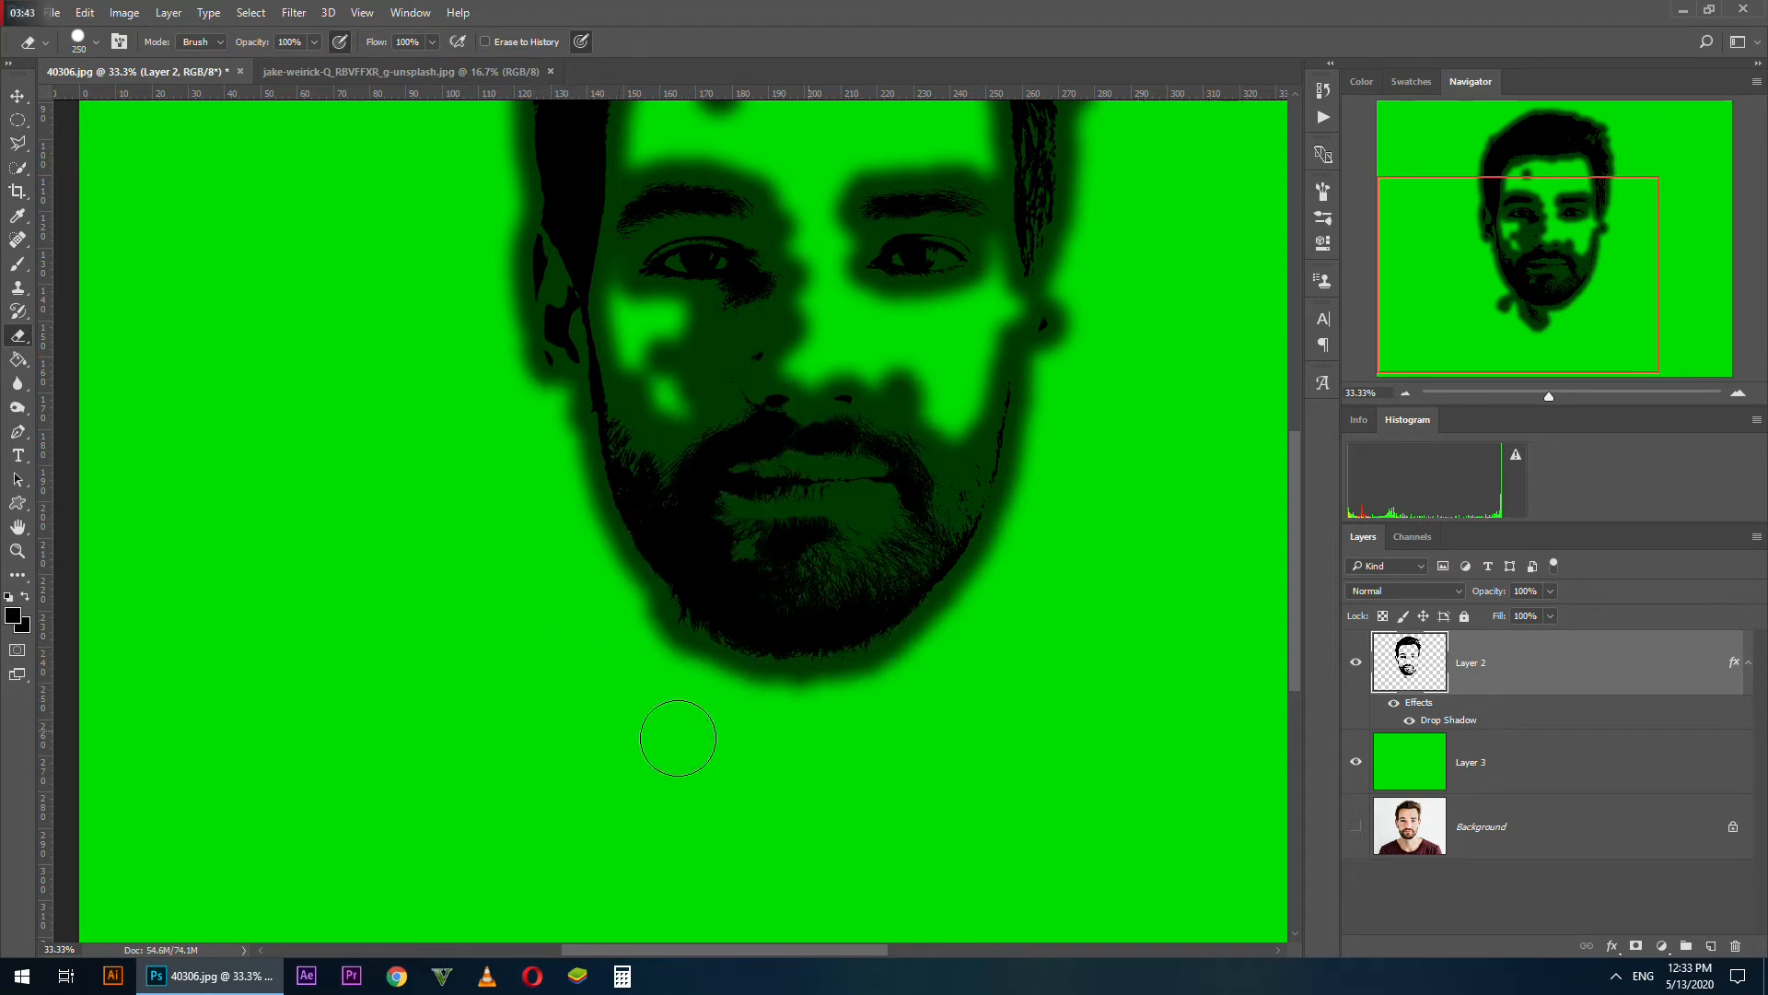
# Erase the stray specks on the forehead and around the cheek of the face layer
pyautogui.moveTo(730, 276); pyautogui.dragTo(762, 604)
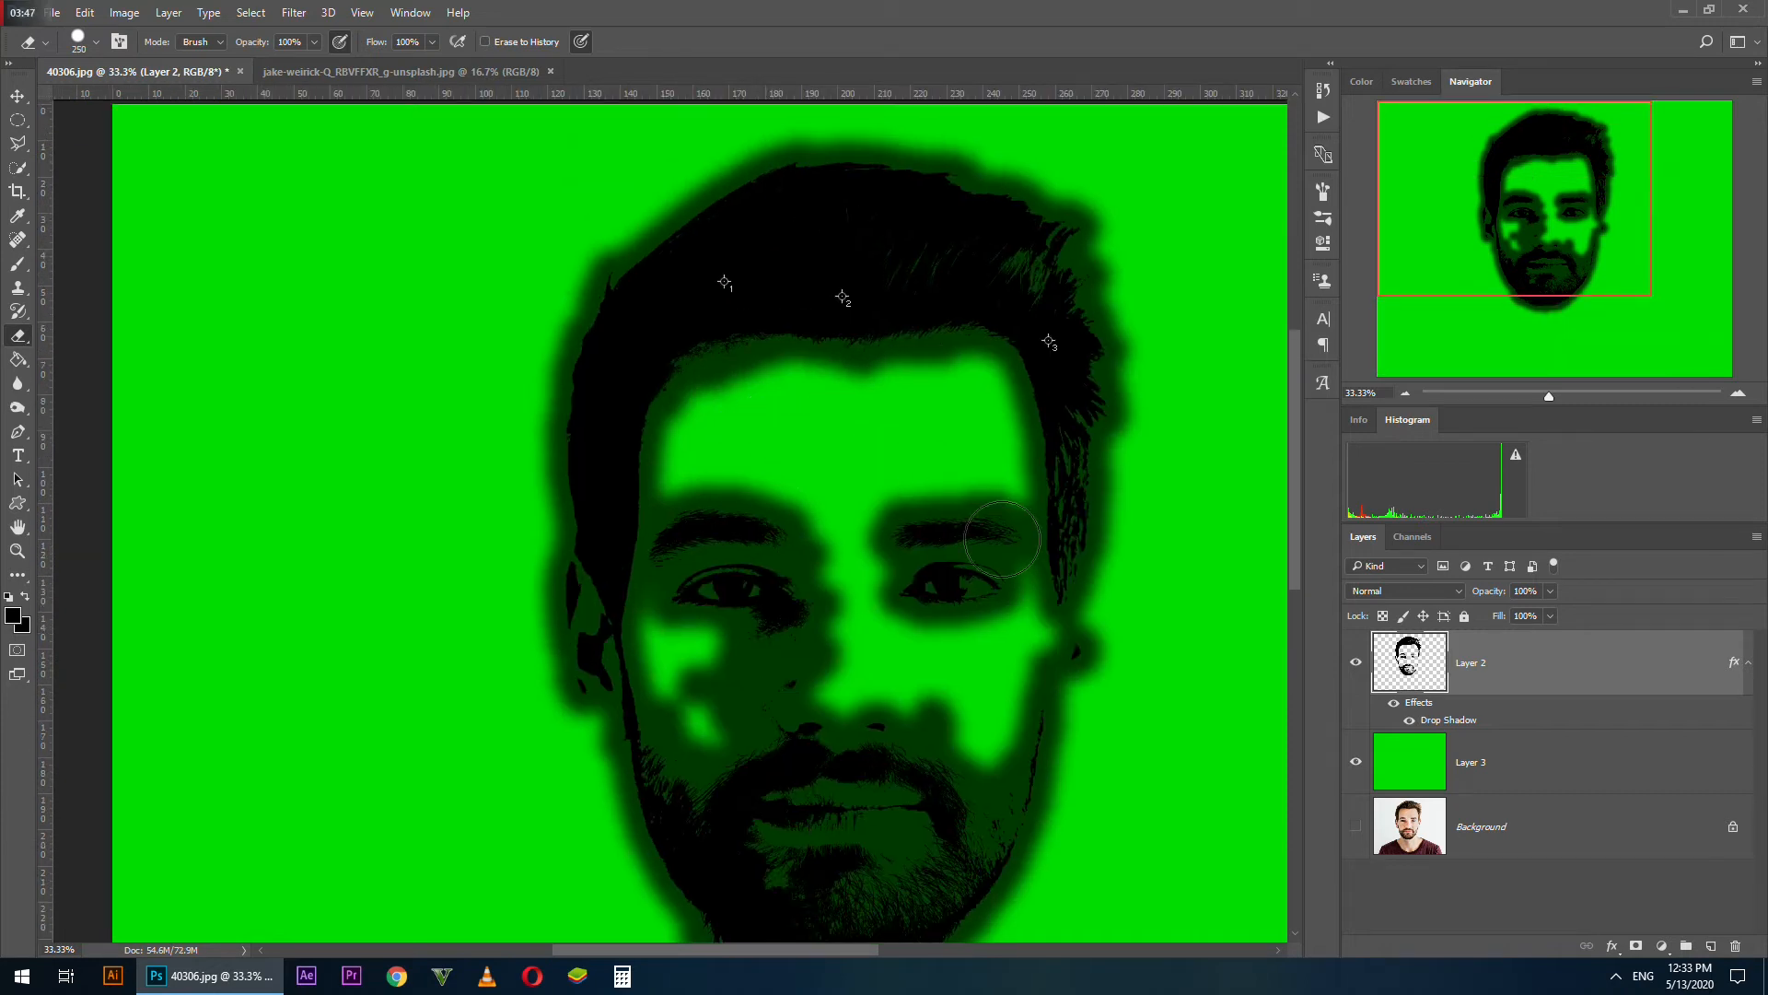
pyautogui.moveTo(1018, 710)
pyautogui.mouseDown()
pyautogui.moveTo(990, 661)
pyautogui.moveTo(945, 689)
pyautogui.mouseUp()
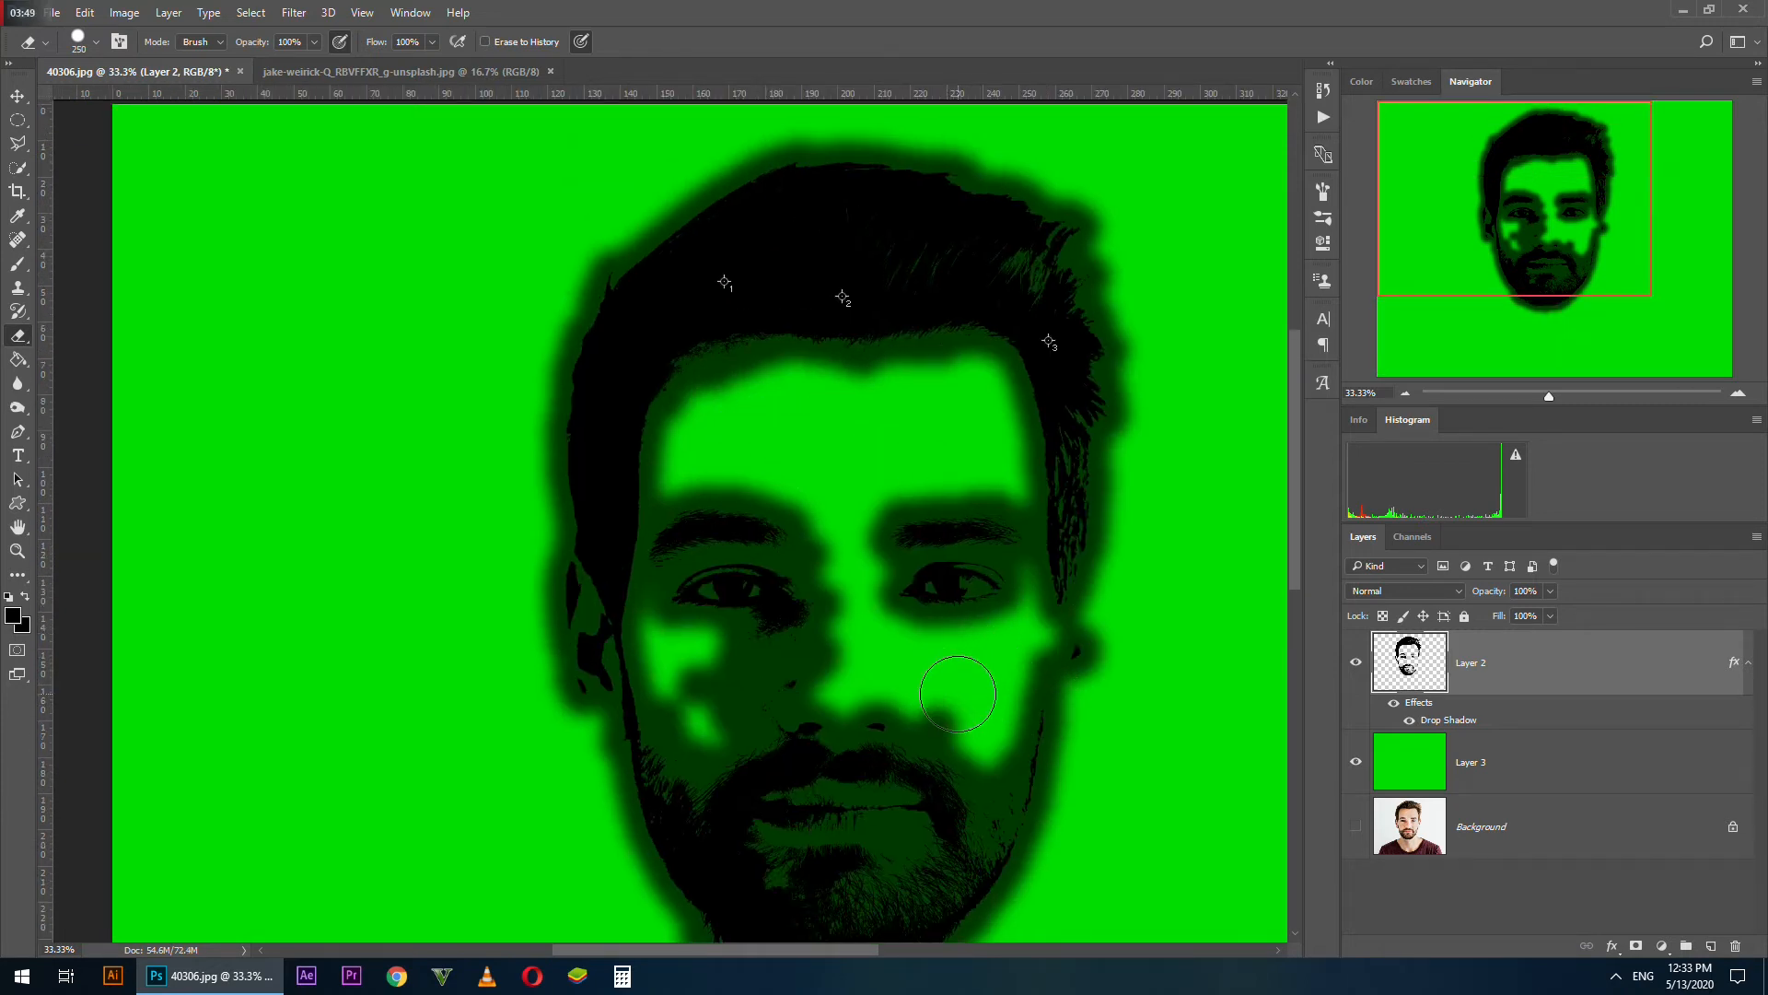
pyautogui.moveTo(847, 663); pyautogui.dragTo(454, 592)
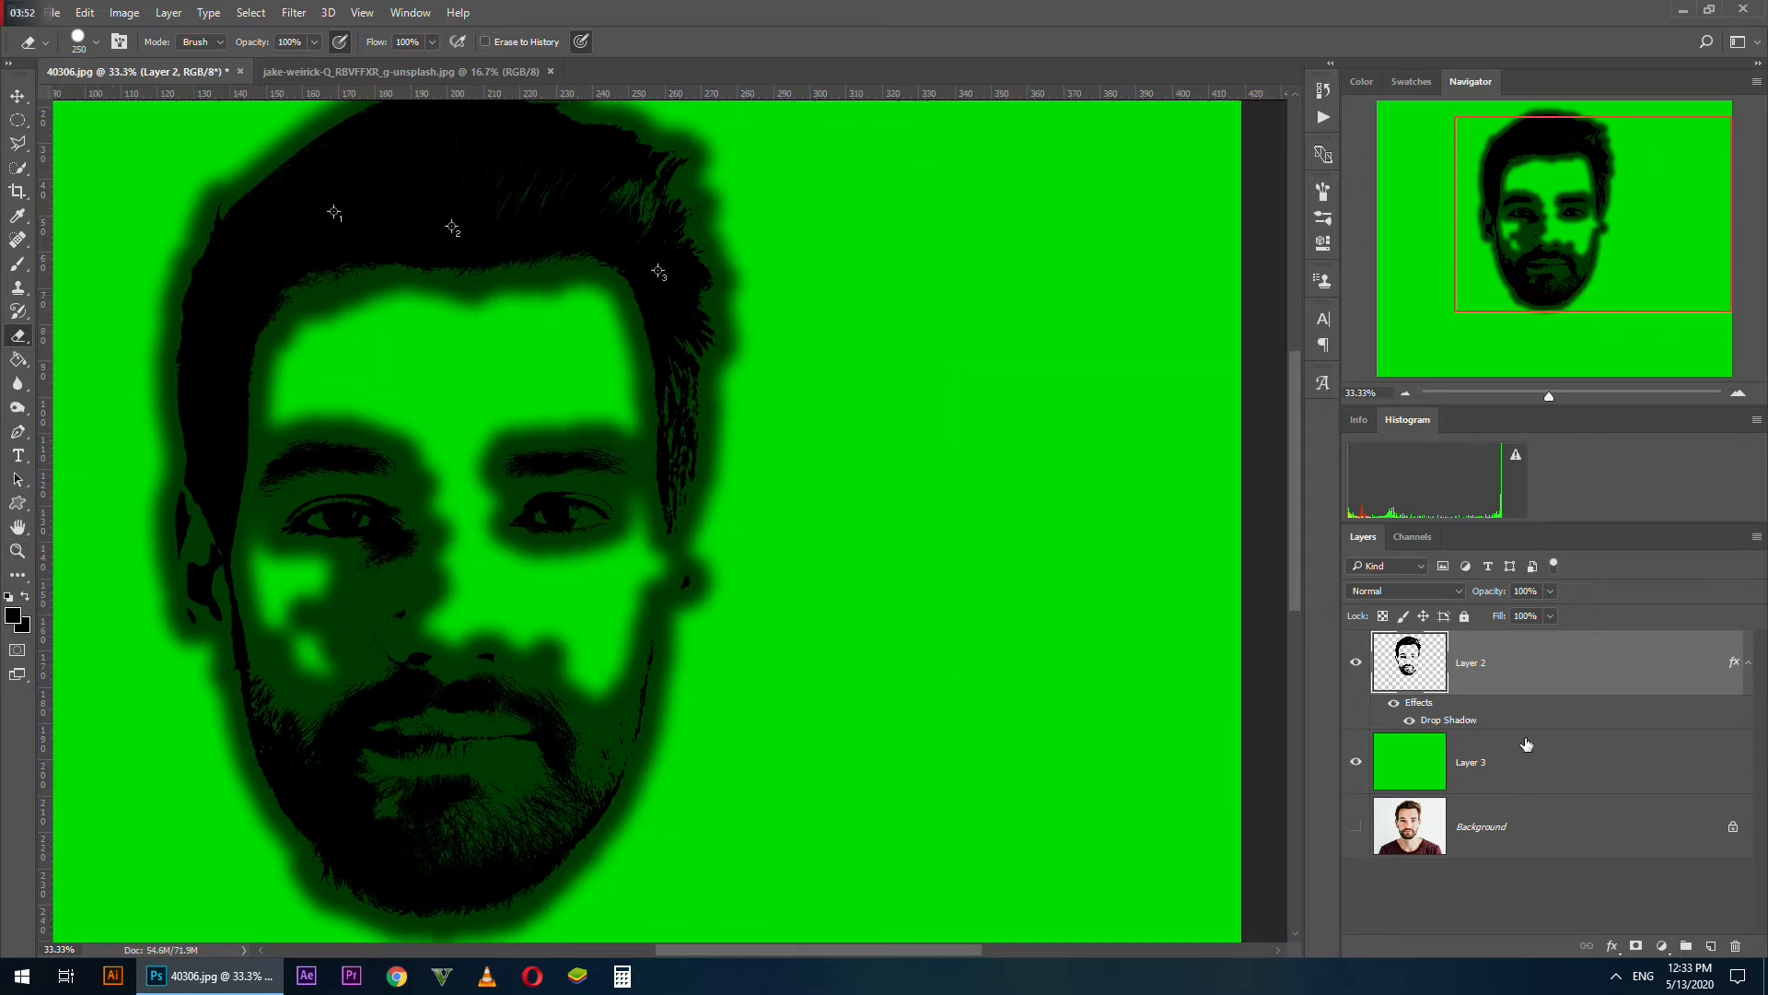
# Hide the Drop Shadow effect on Layer 2 and delete the green Layer 3
pyautogui.click(1409, 720)
pyautogui.moveTo(1405, 778); pyautogui.dragTo(1735, 946)
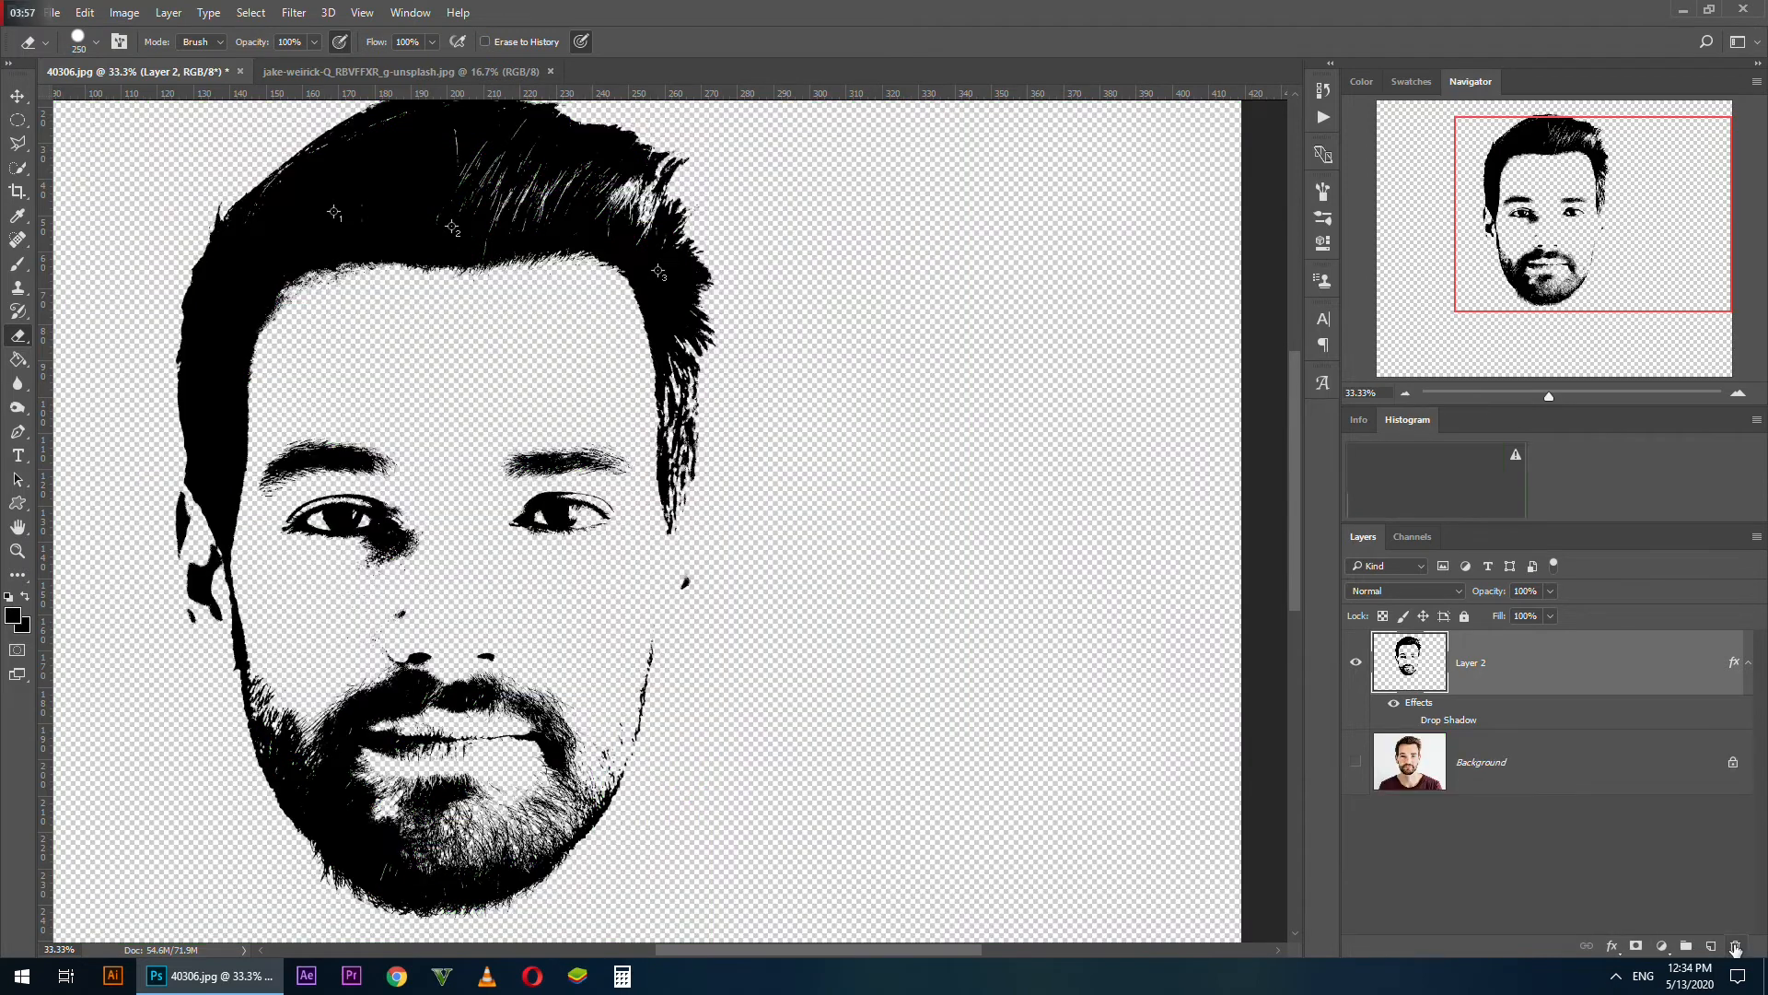
pyautogui.click(18, 553)
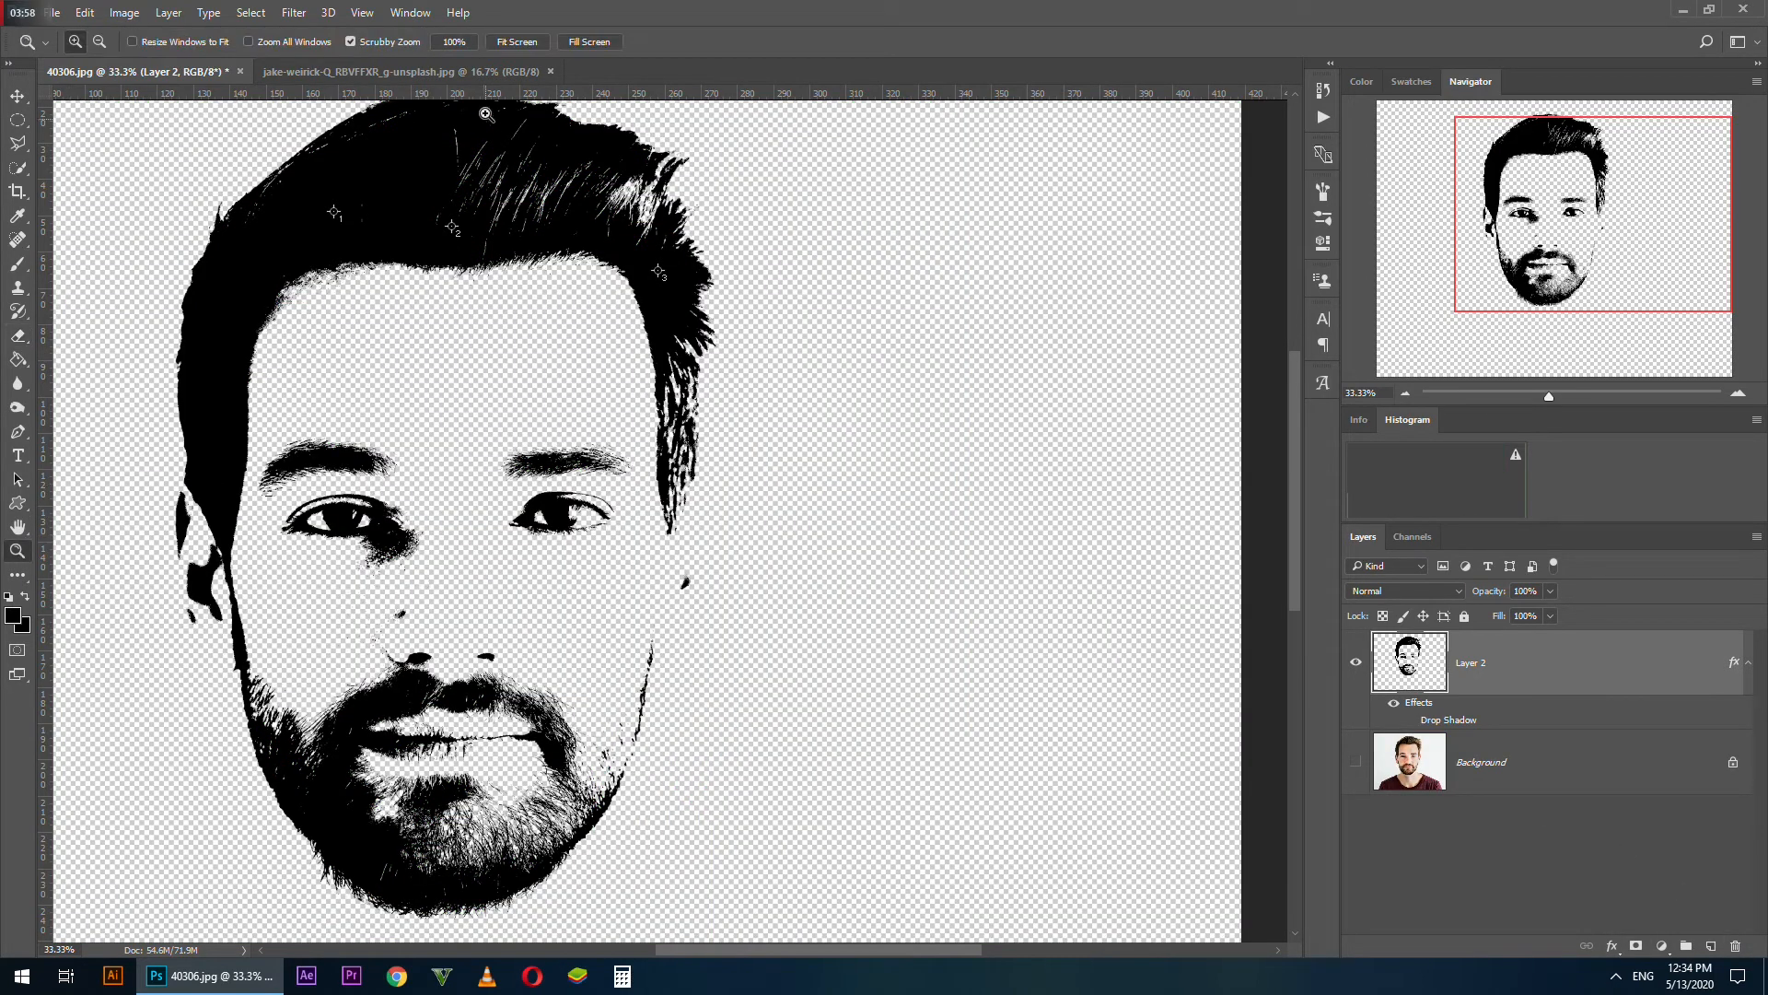
pyautogui.click(505, 41)
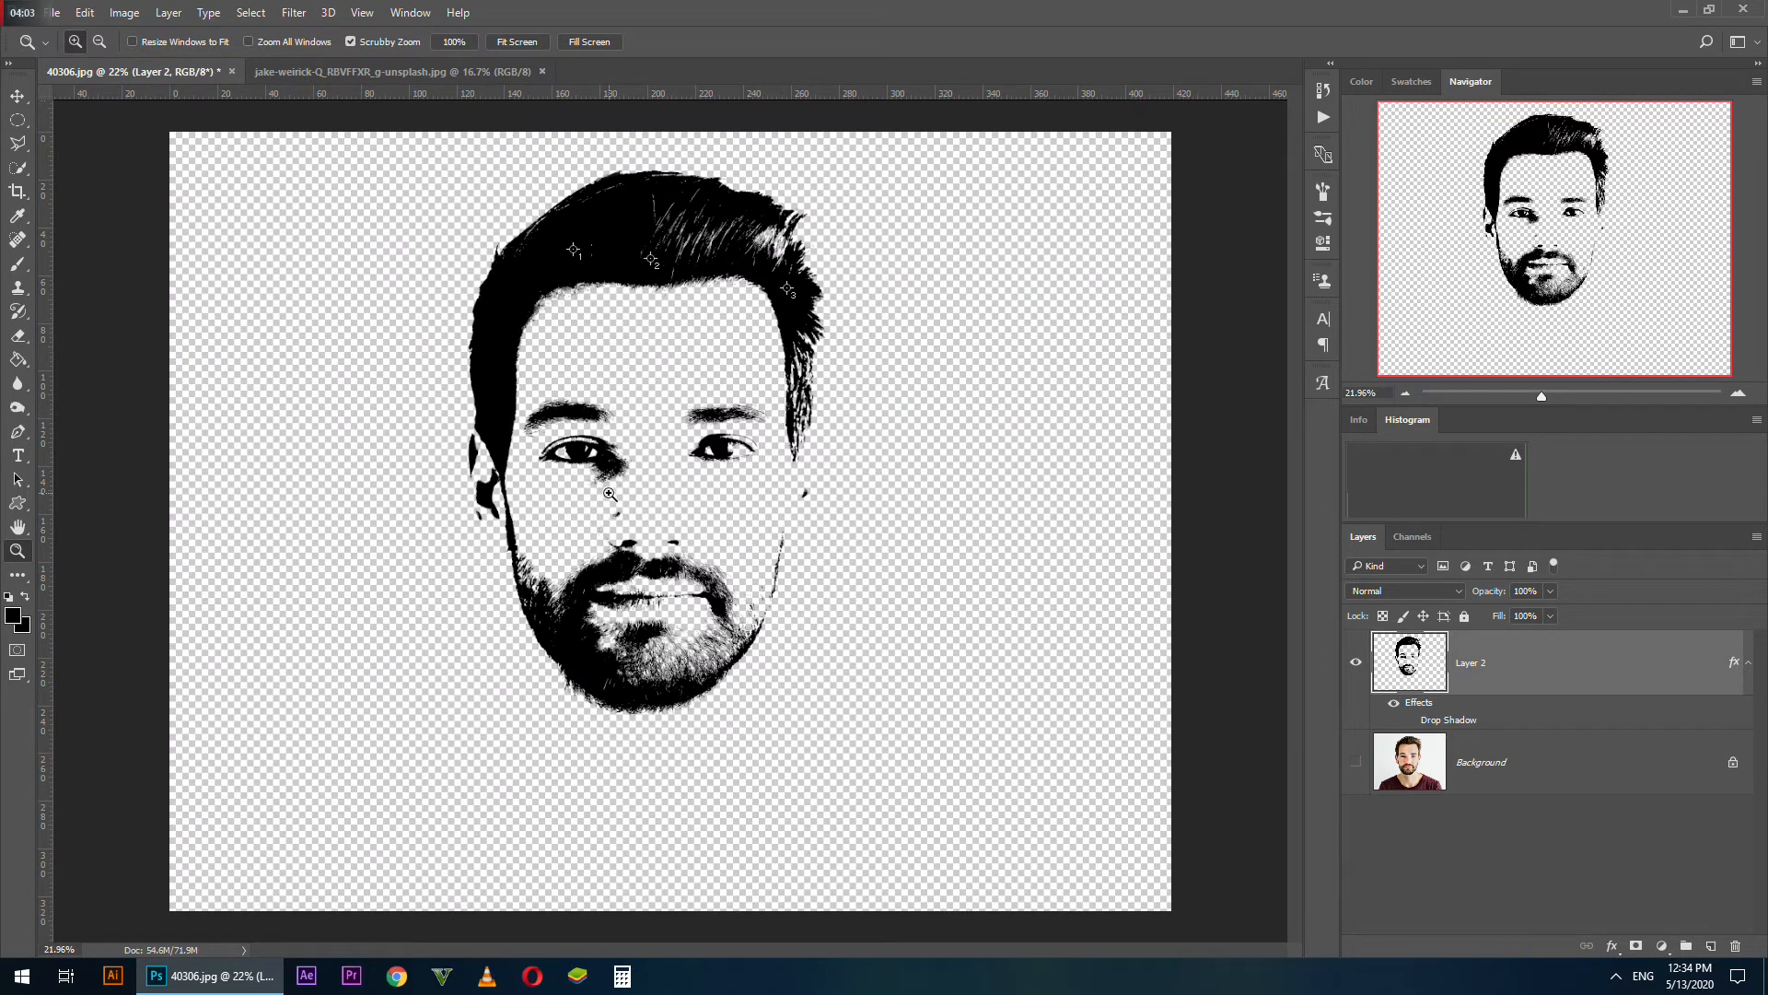
# Create a new 1980 x 1080 pixel document at 72 pixels/inch in RGB Color with a white background
pyautogui.hotkey('ctrl', 'n')
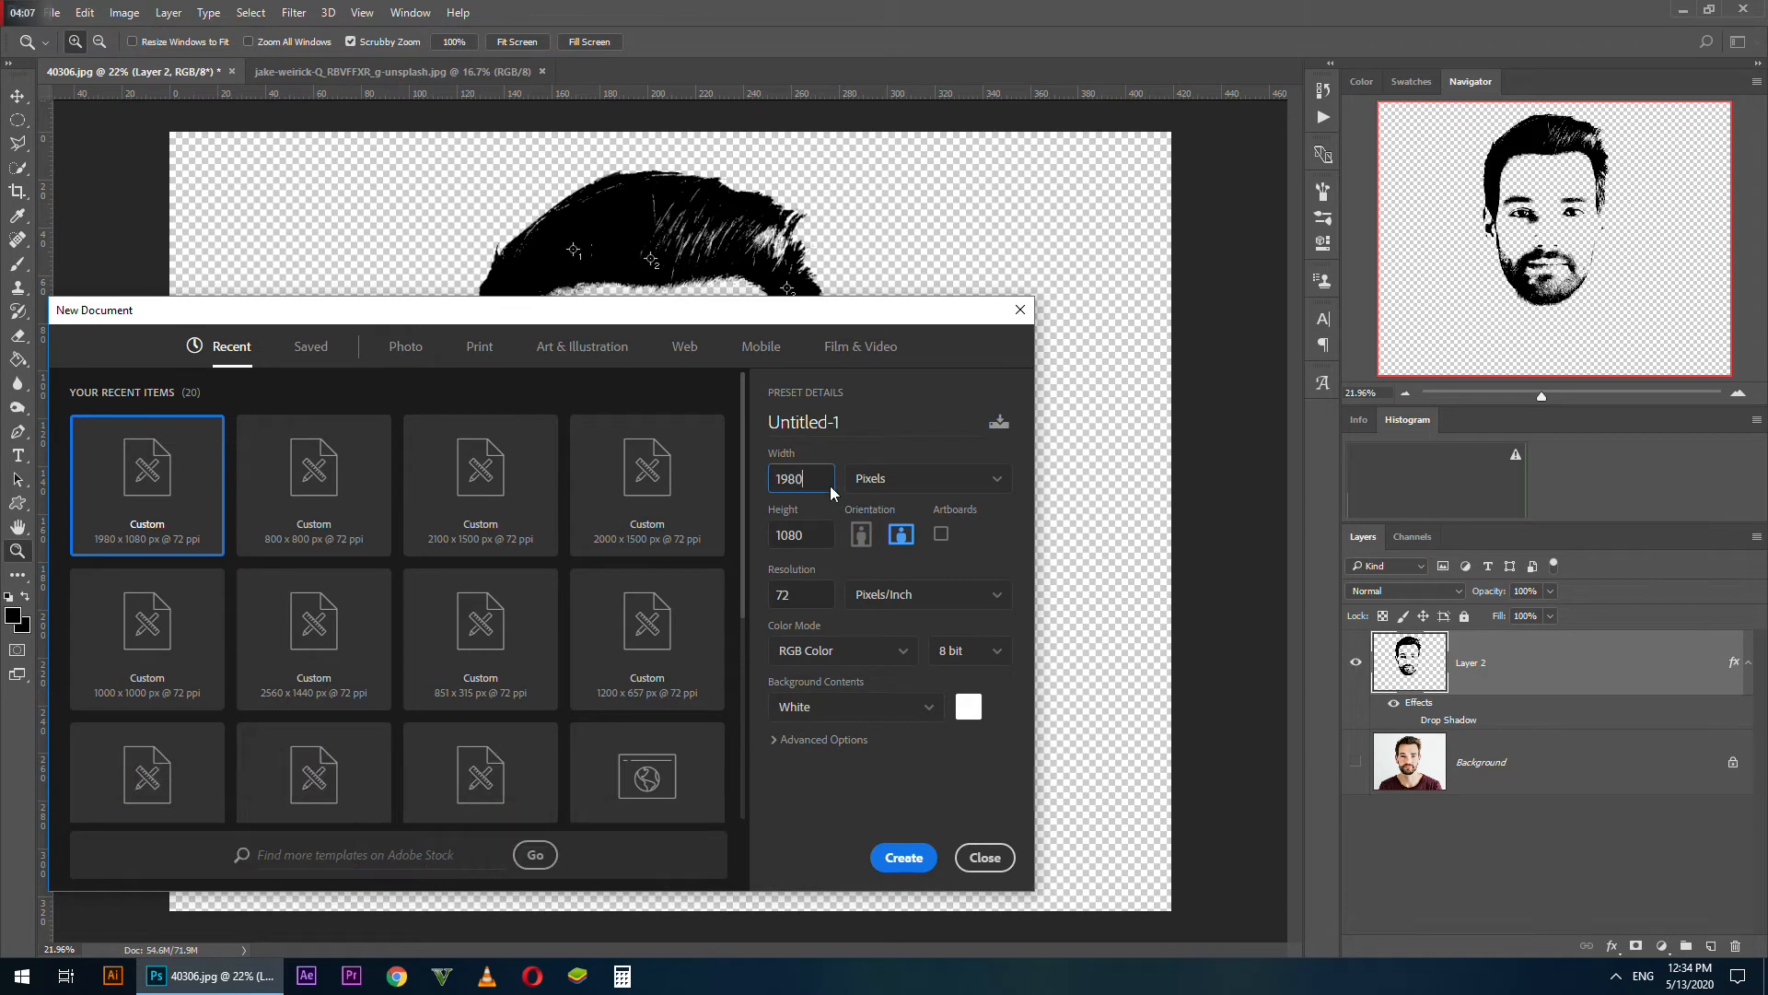
pyautogui.doubleClick(825, 542)
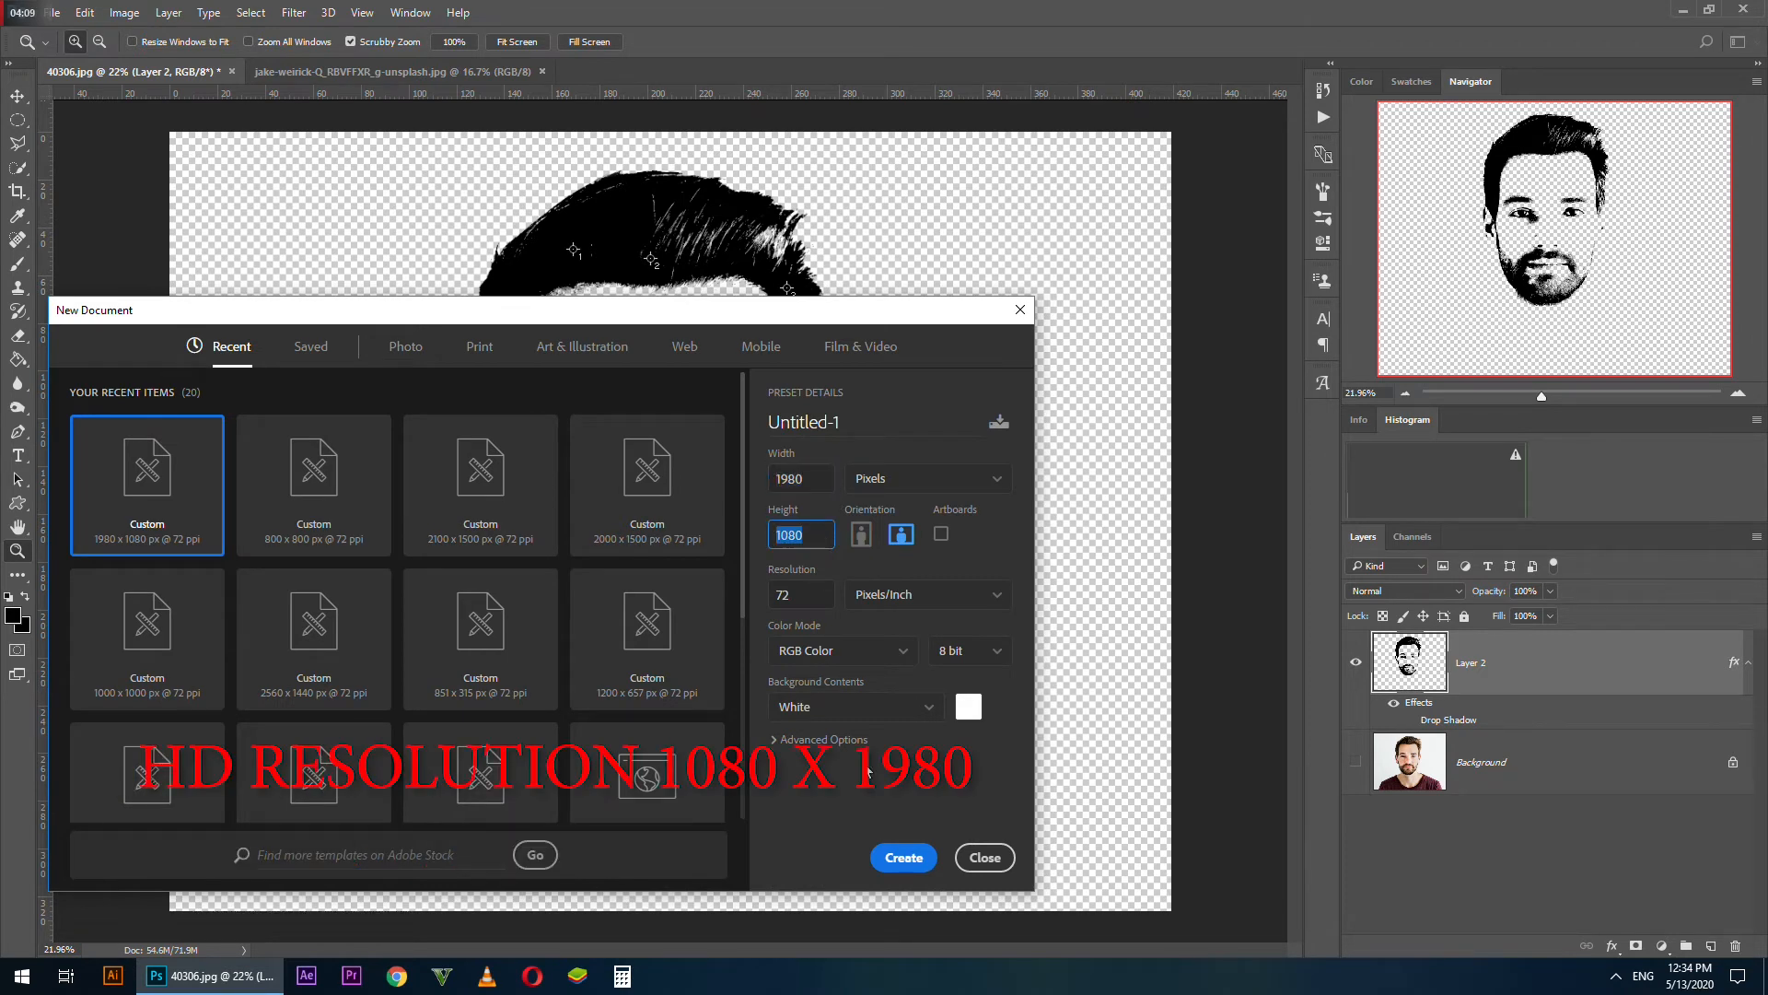
pyautogui.click(909, 858)
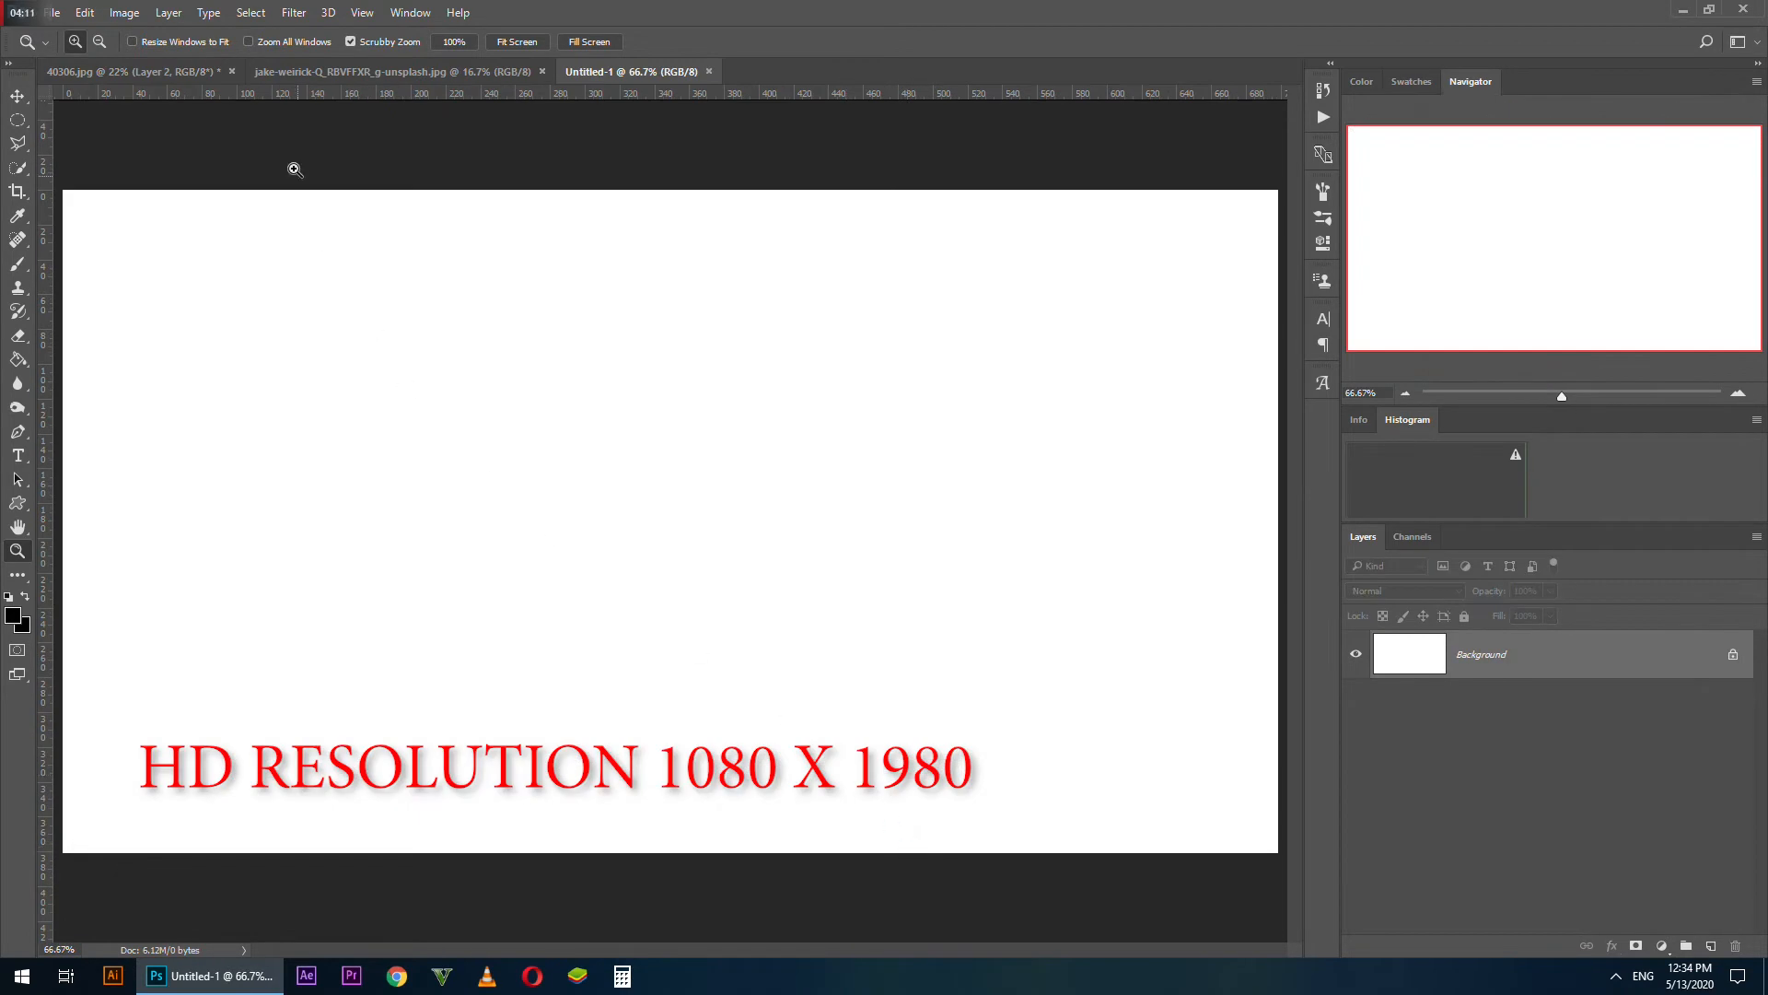
# Copy the black stencil face from 40306.jpg into the Untitled-1 document and move it down on the canvas
pyautogui.click(148, 71)
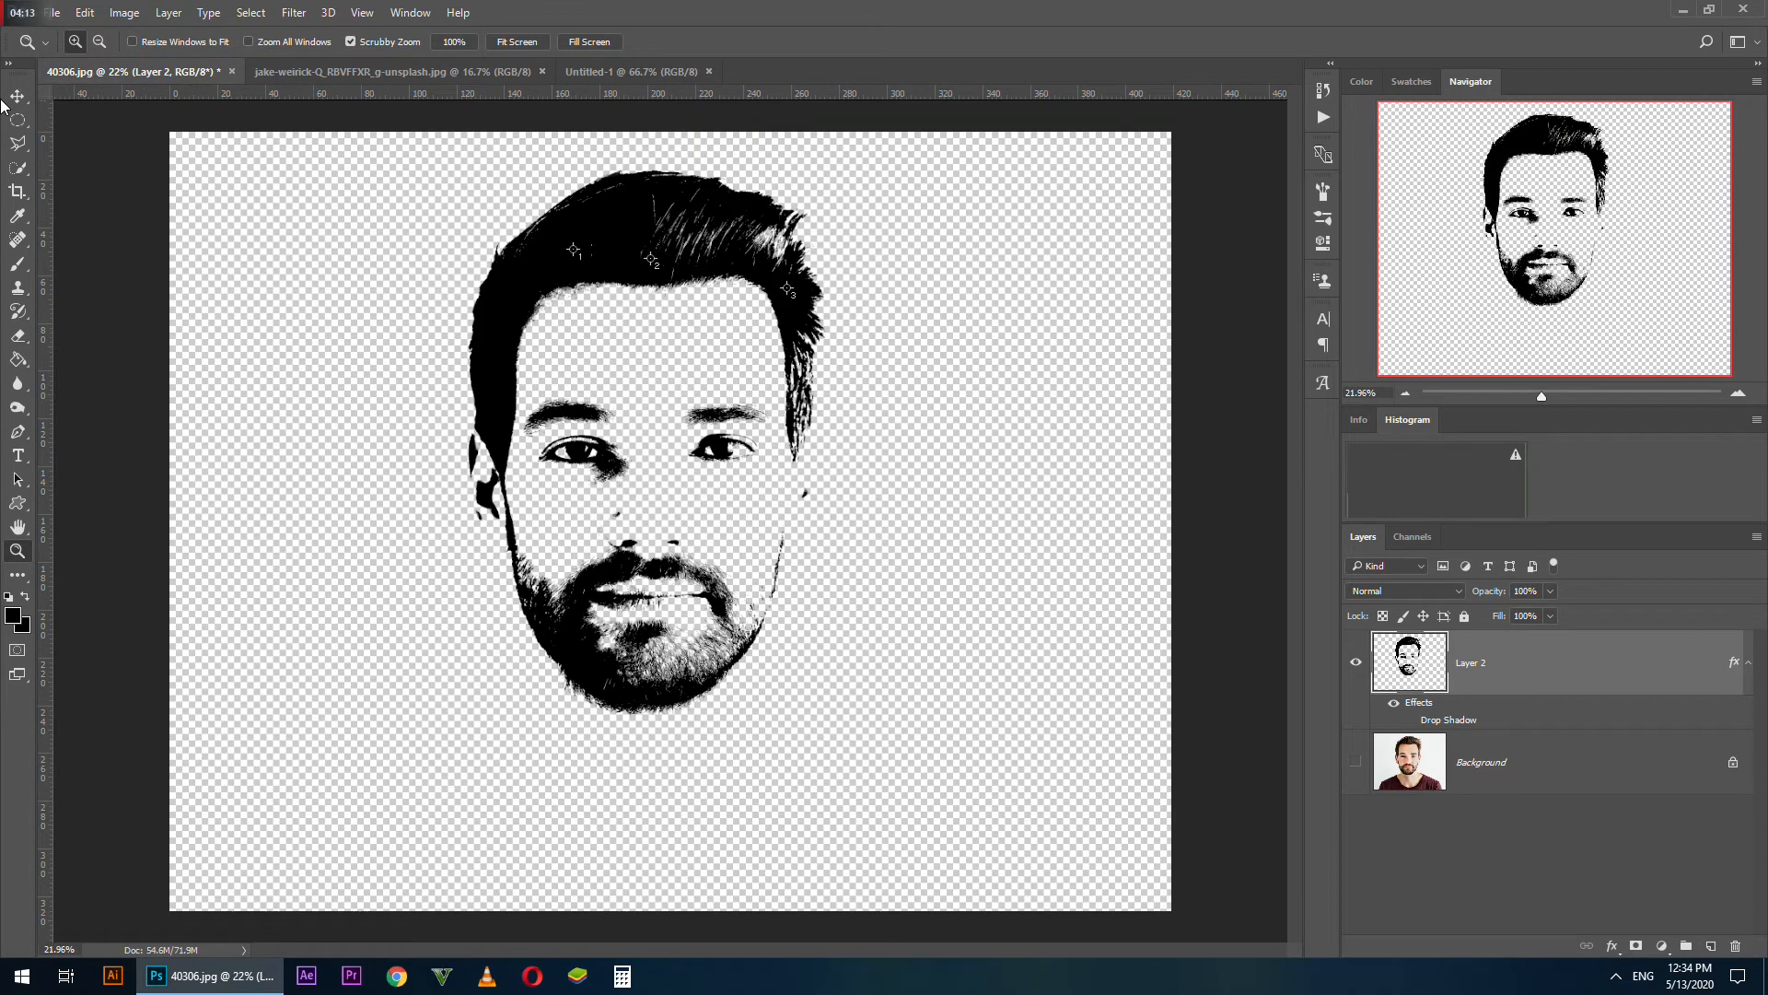
pyautogui.click(16, 98)
pyautogui.moveTo(677, 258); pyautogui.dragTo(649, 311)
pyautogui.moveTo(856, 301); pyautogui.dragTo(855, 573)
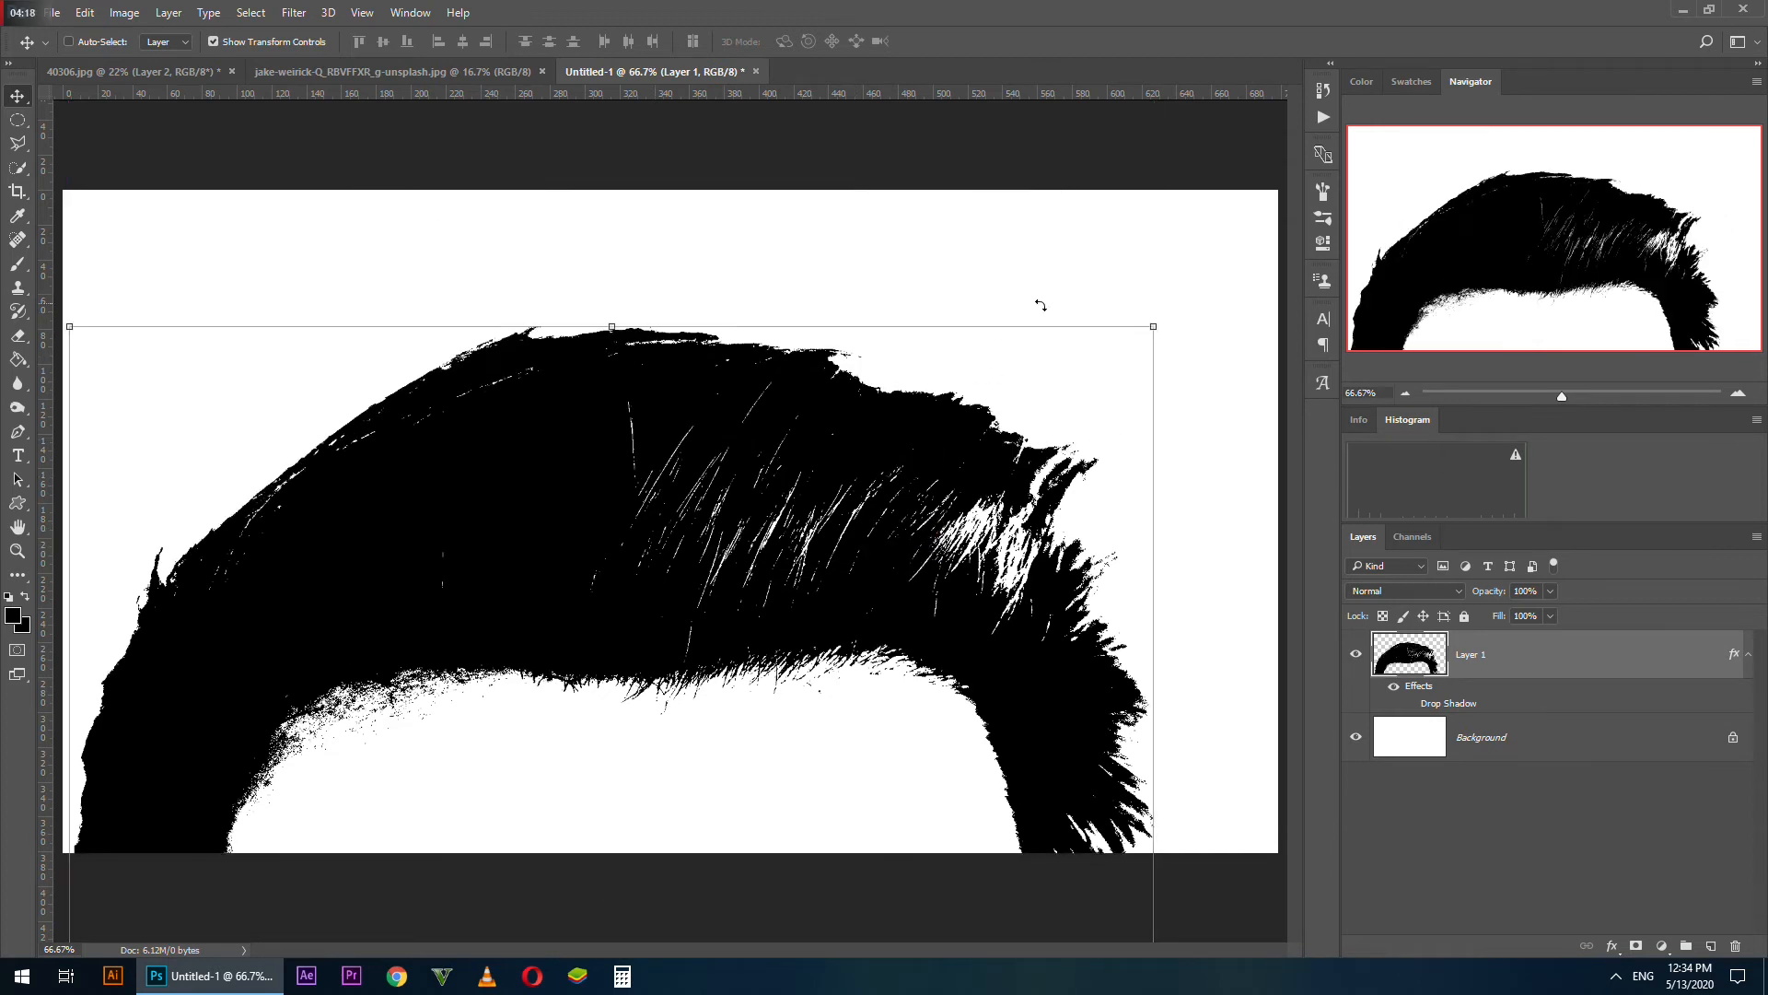
# Scale the face proportionally to 32.81% and centre it on the canvas at X 990 px, Y 540.5 px
pyautogui.click(1155, 329)
pyautogui.moveTo(1156, 330); pyautogui.dragTo(829, 740)
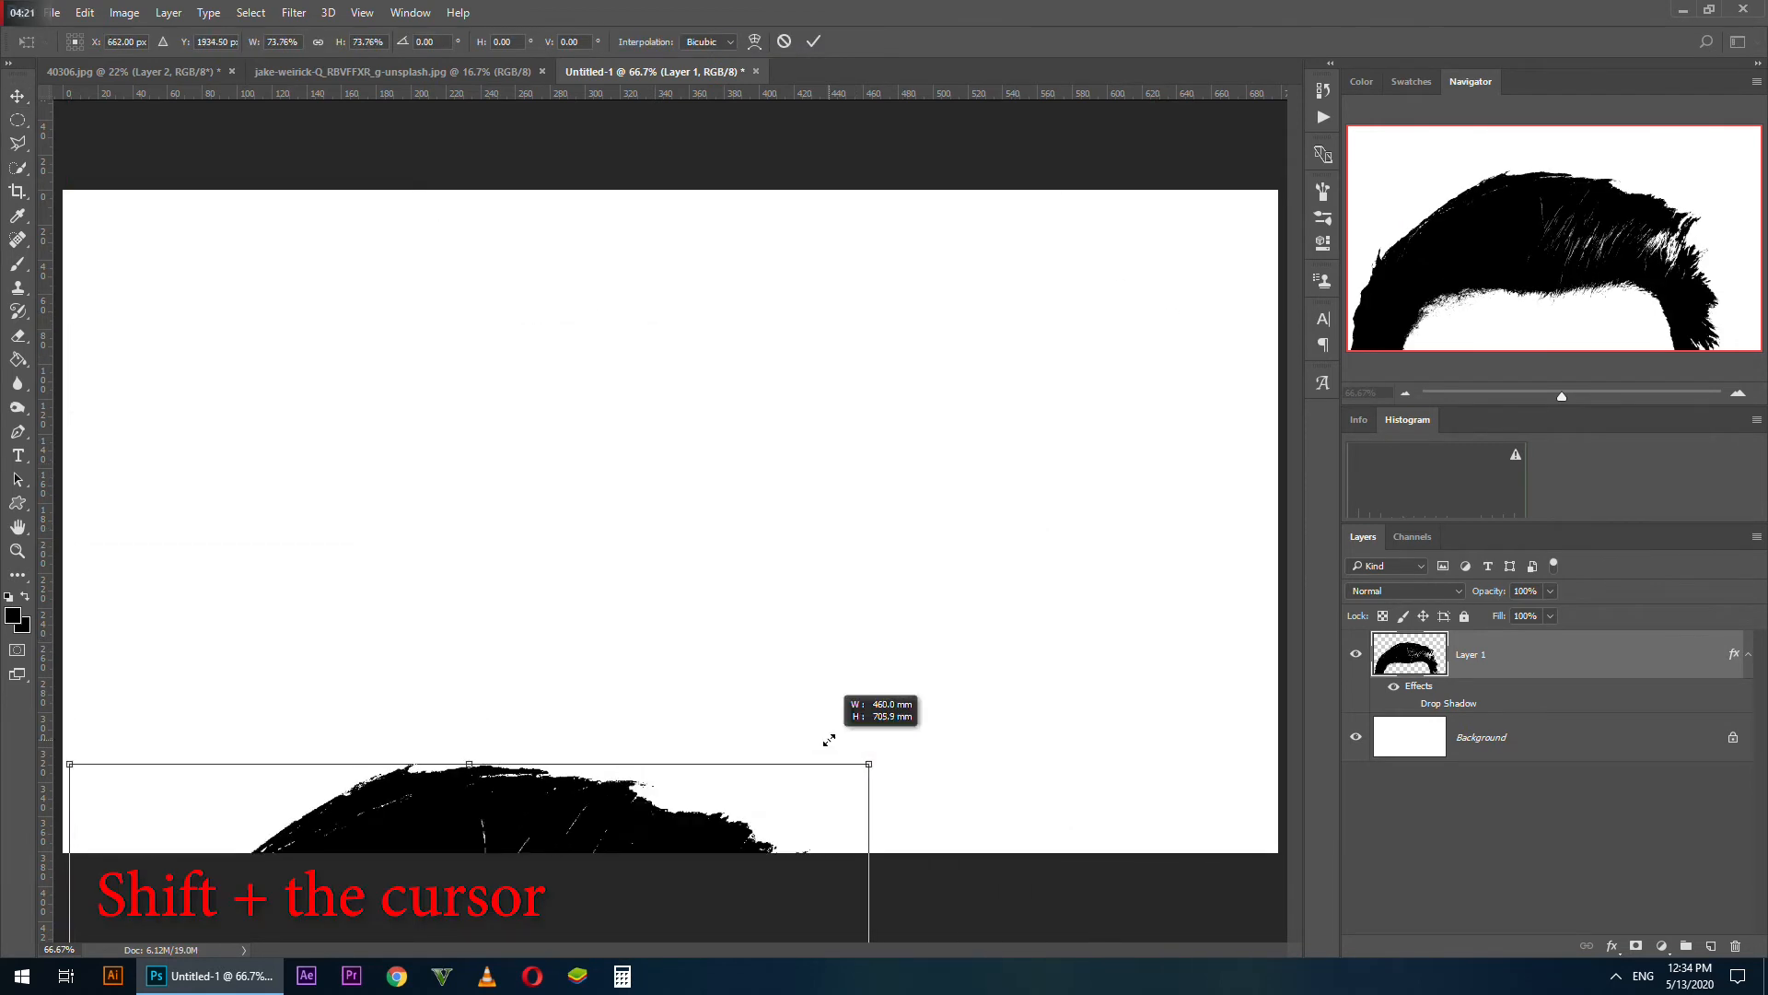
pyautogui.moveTo(635, 893); pyautogui.dragTo(883, 153)
pyautogui.moveTo(1075, 190); pyautogui.dragTo(789, 622)
pyautogui.moveTo(666, 666); pyautogui.dragTo(842, 215)
pyautogui.moveTo(936, 141); pyautogui.dragTo(773, 383)
pyautogui.moveTo(676, 452); pyautogui.dragTo(763, 314)
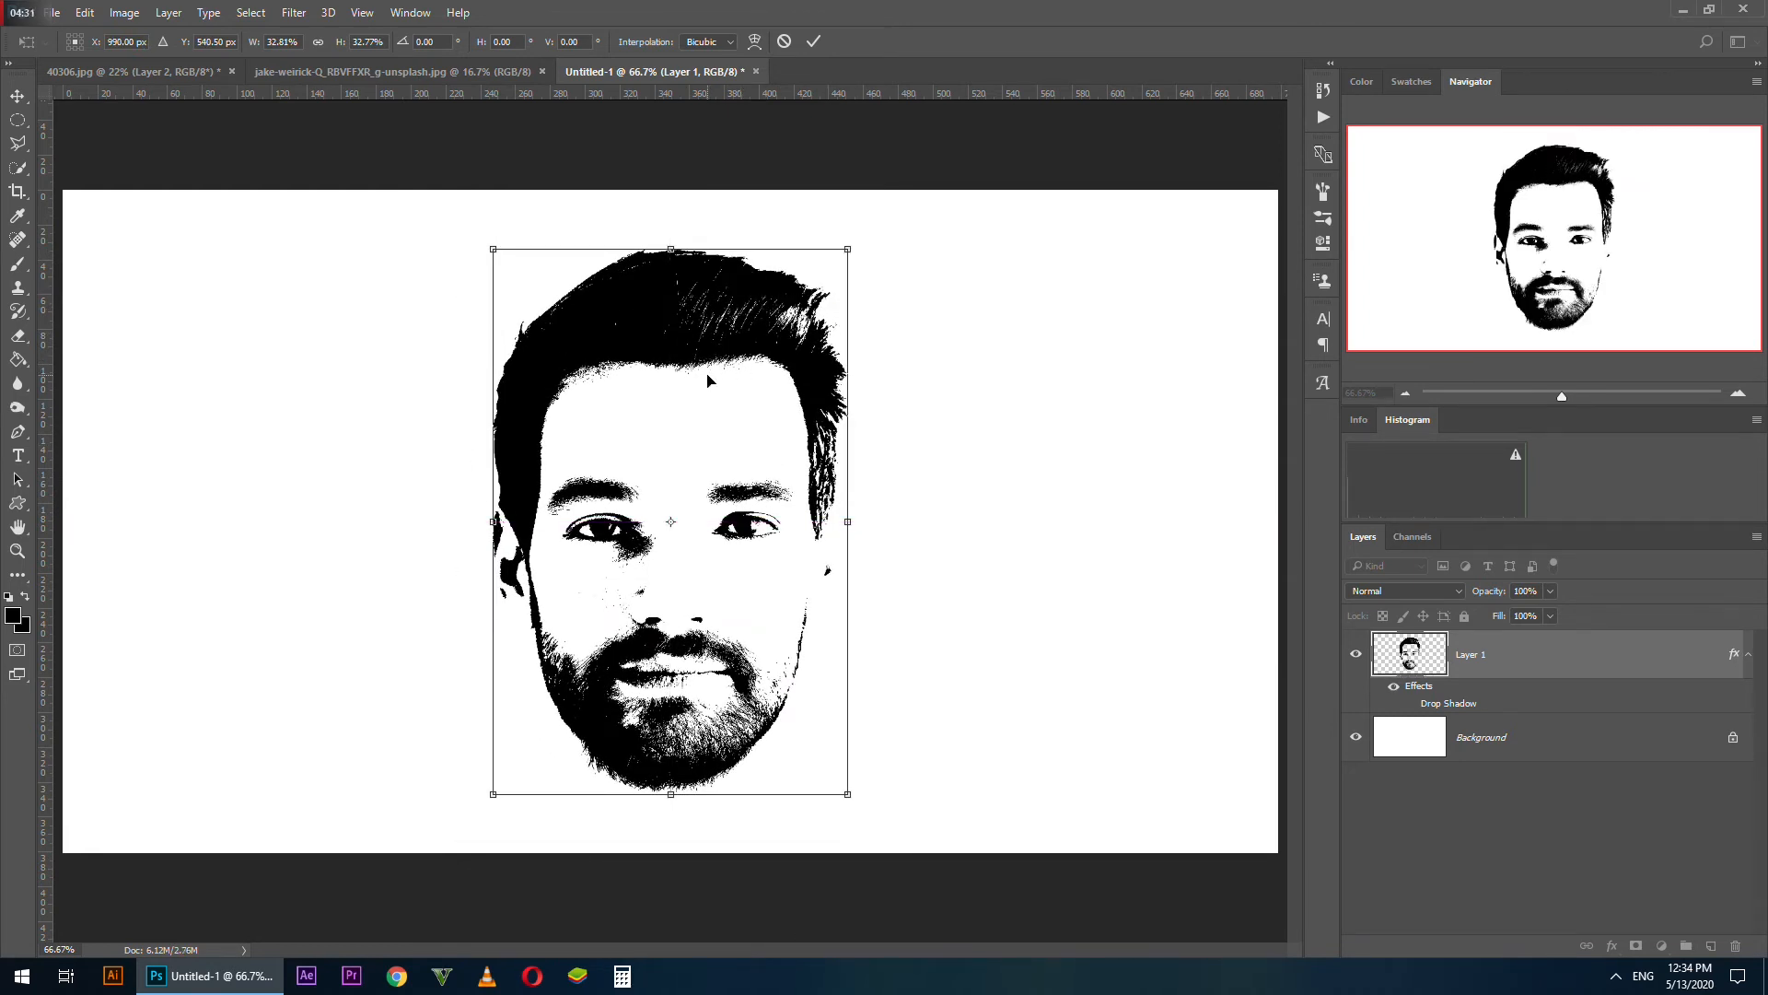
pyautogui.click(317, 42)
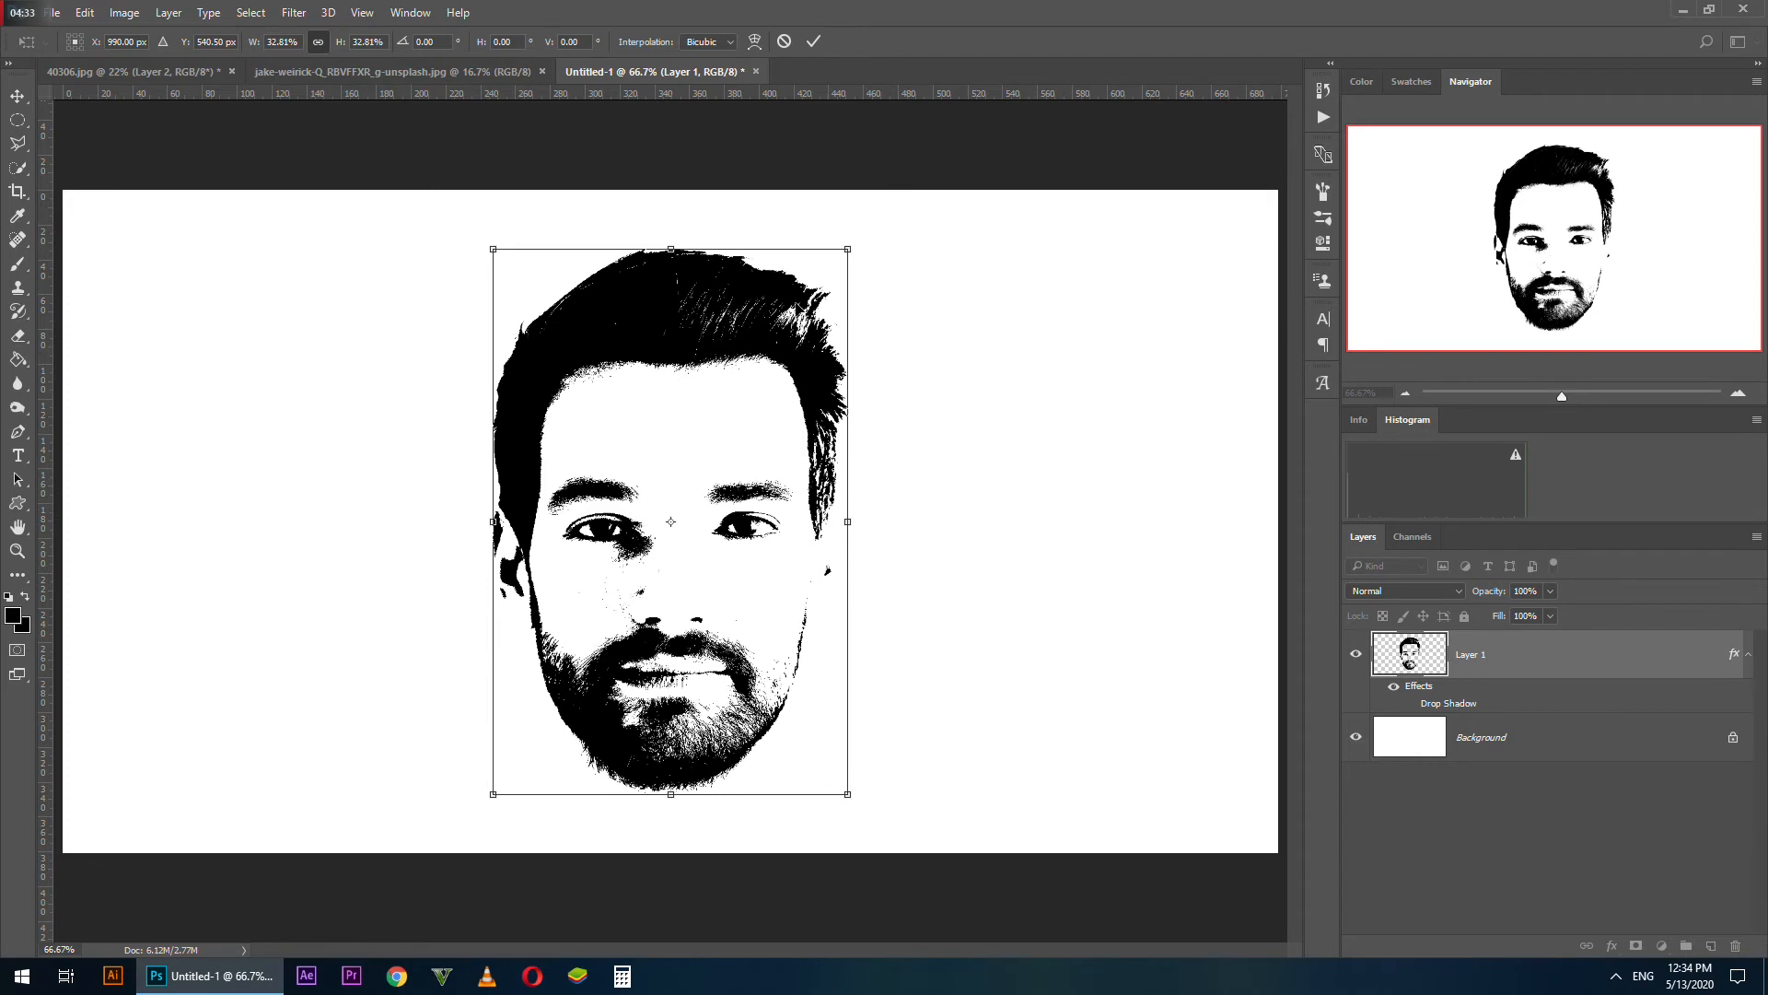
# Try stretching the face to 46.04% width and linking its height to match, and undo both changes
pyautogui.moveTo(855, 522); pyautogui.dragTo(998, 520)
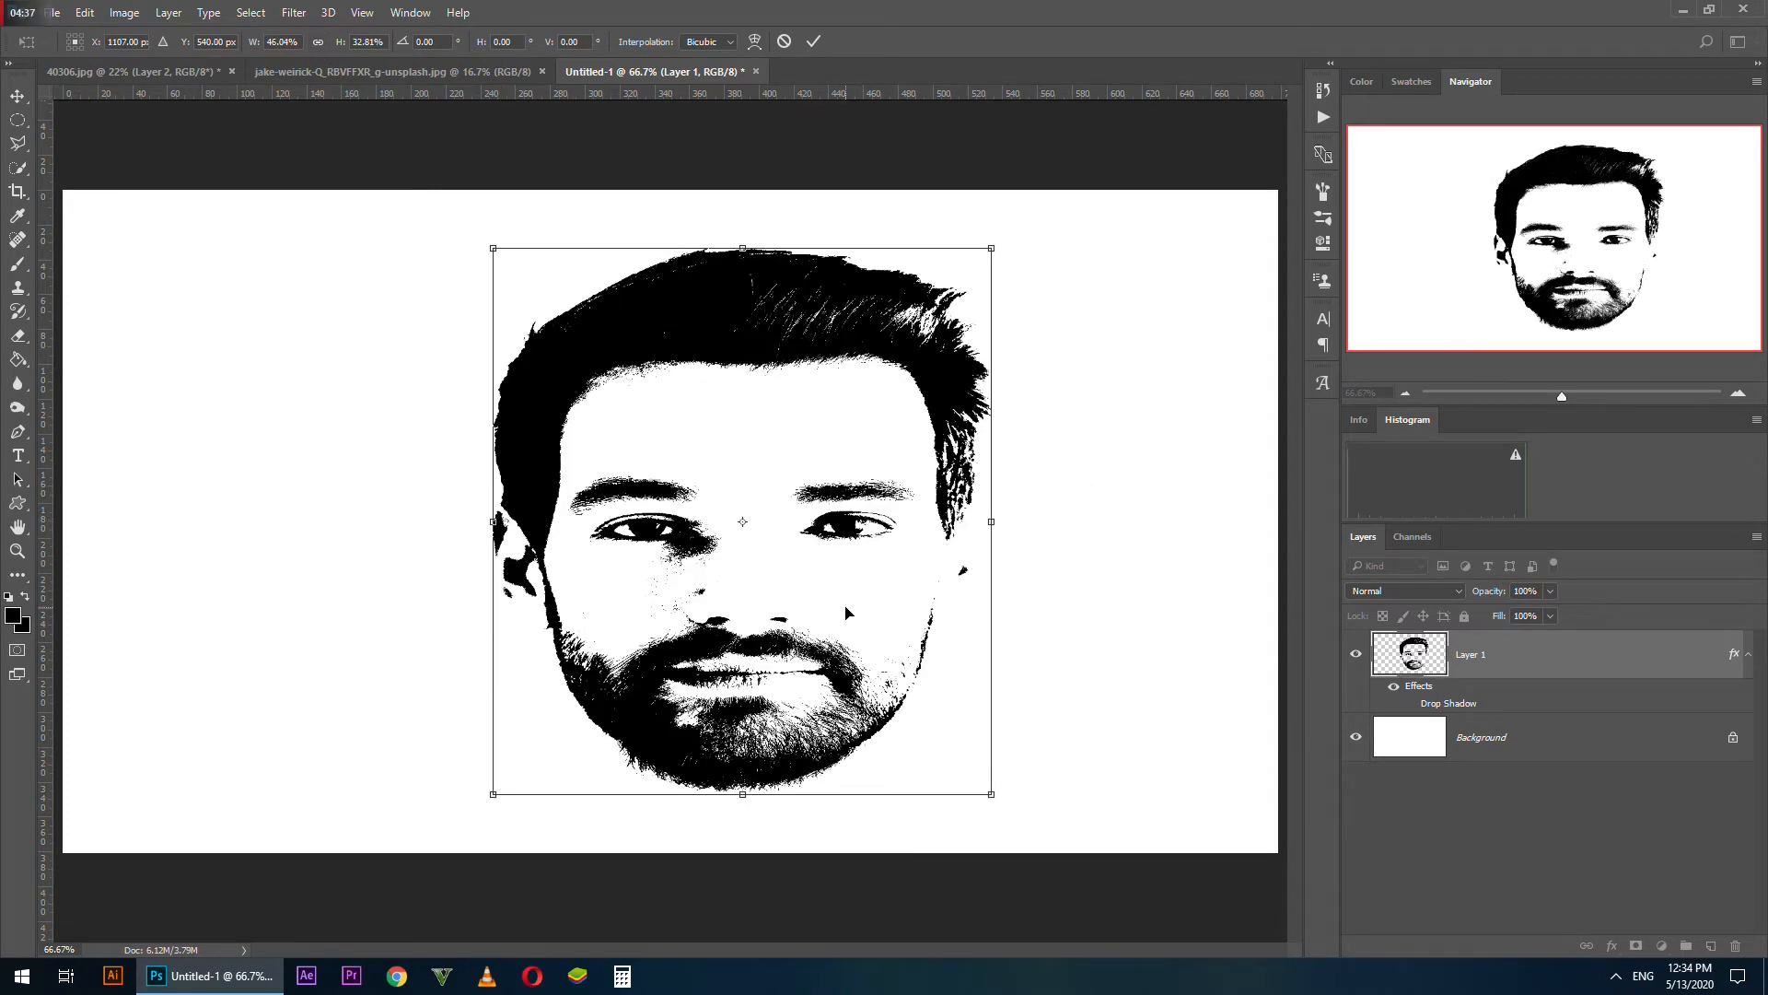
pyautogui.click(317, 42)
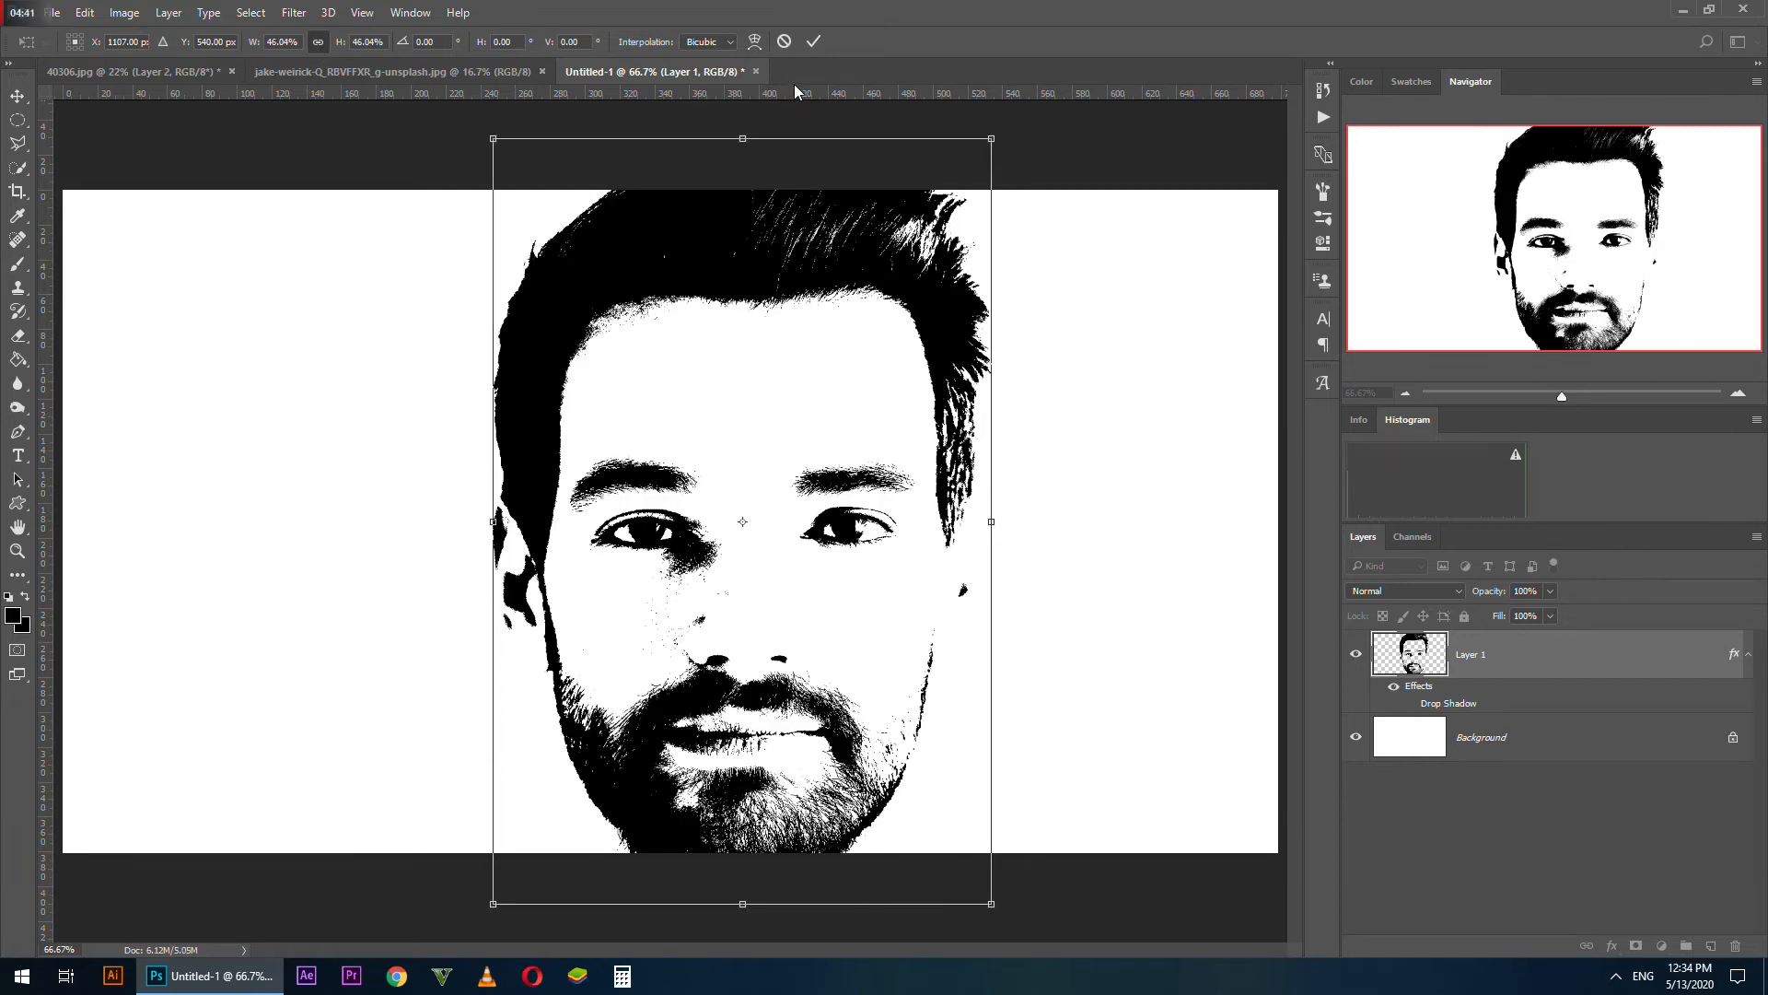
pyautogui.hotkey('ctrl', 'z')
pyautogui.hotkey('ctrl', 'z')
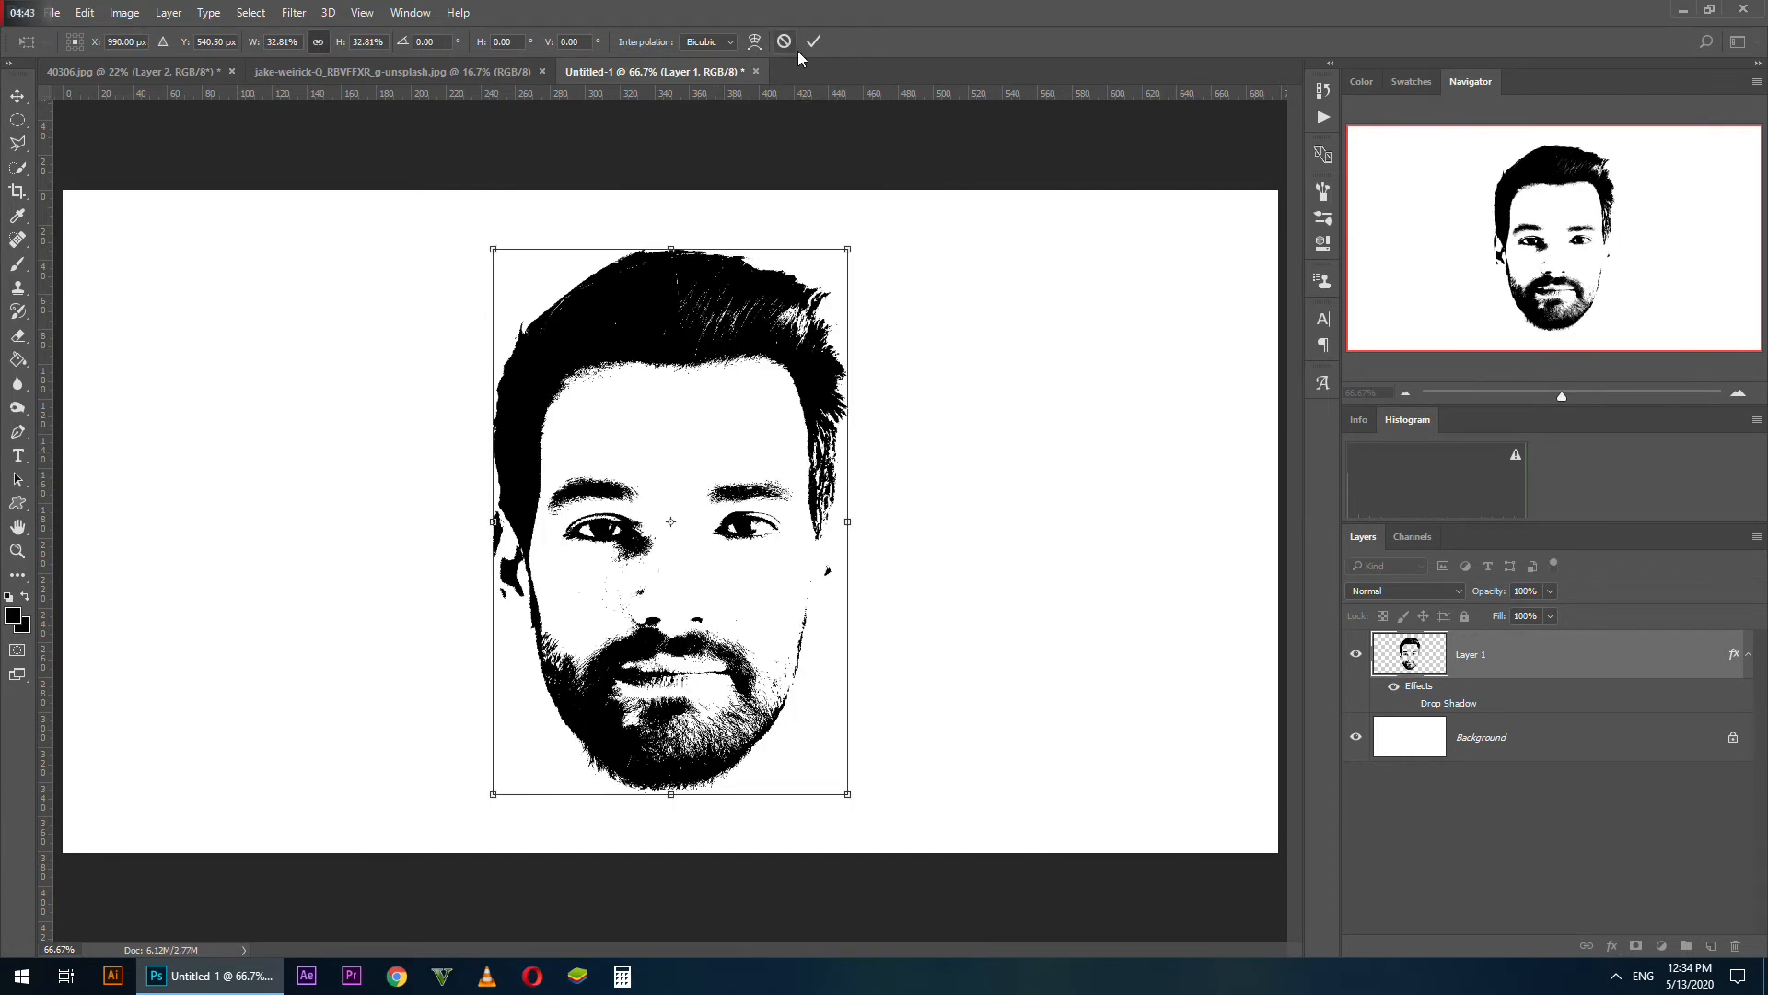
# Apply the face's transform and copy the starry sky image into Untitled-1 above the face layer
pyautogui.click(812, 42)
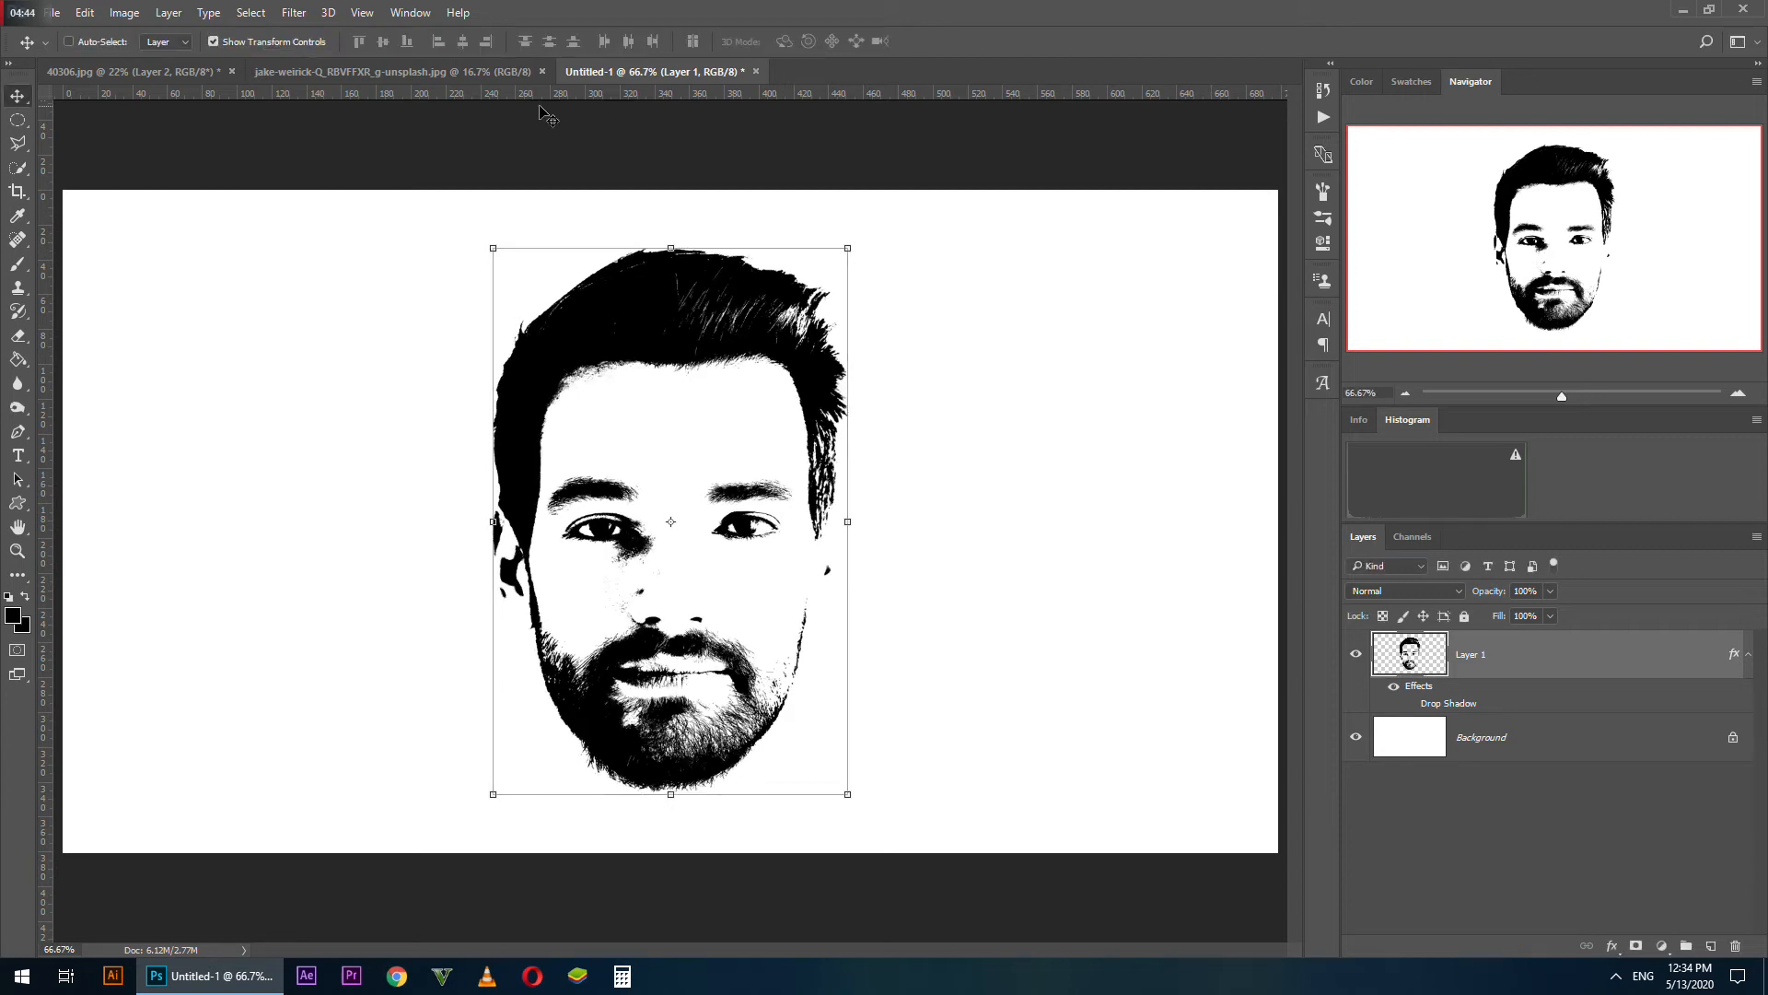
pyautogui.click(383, 70)
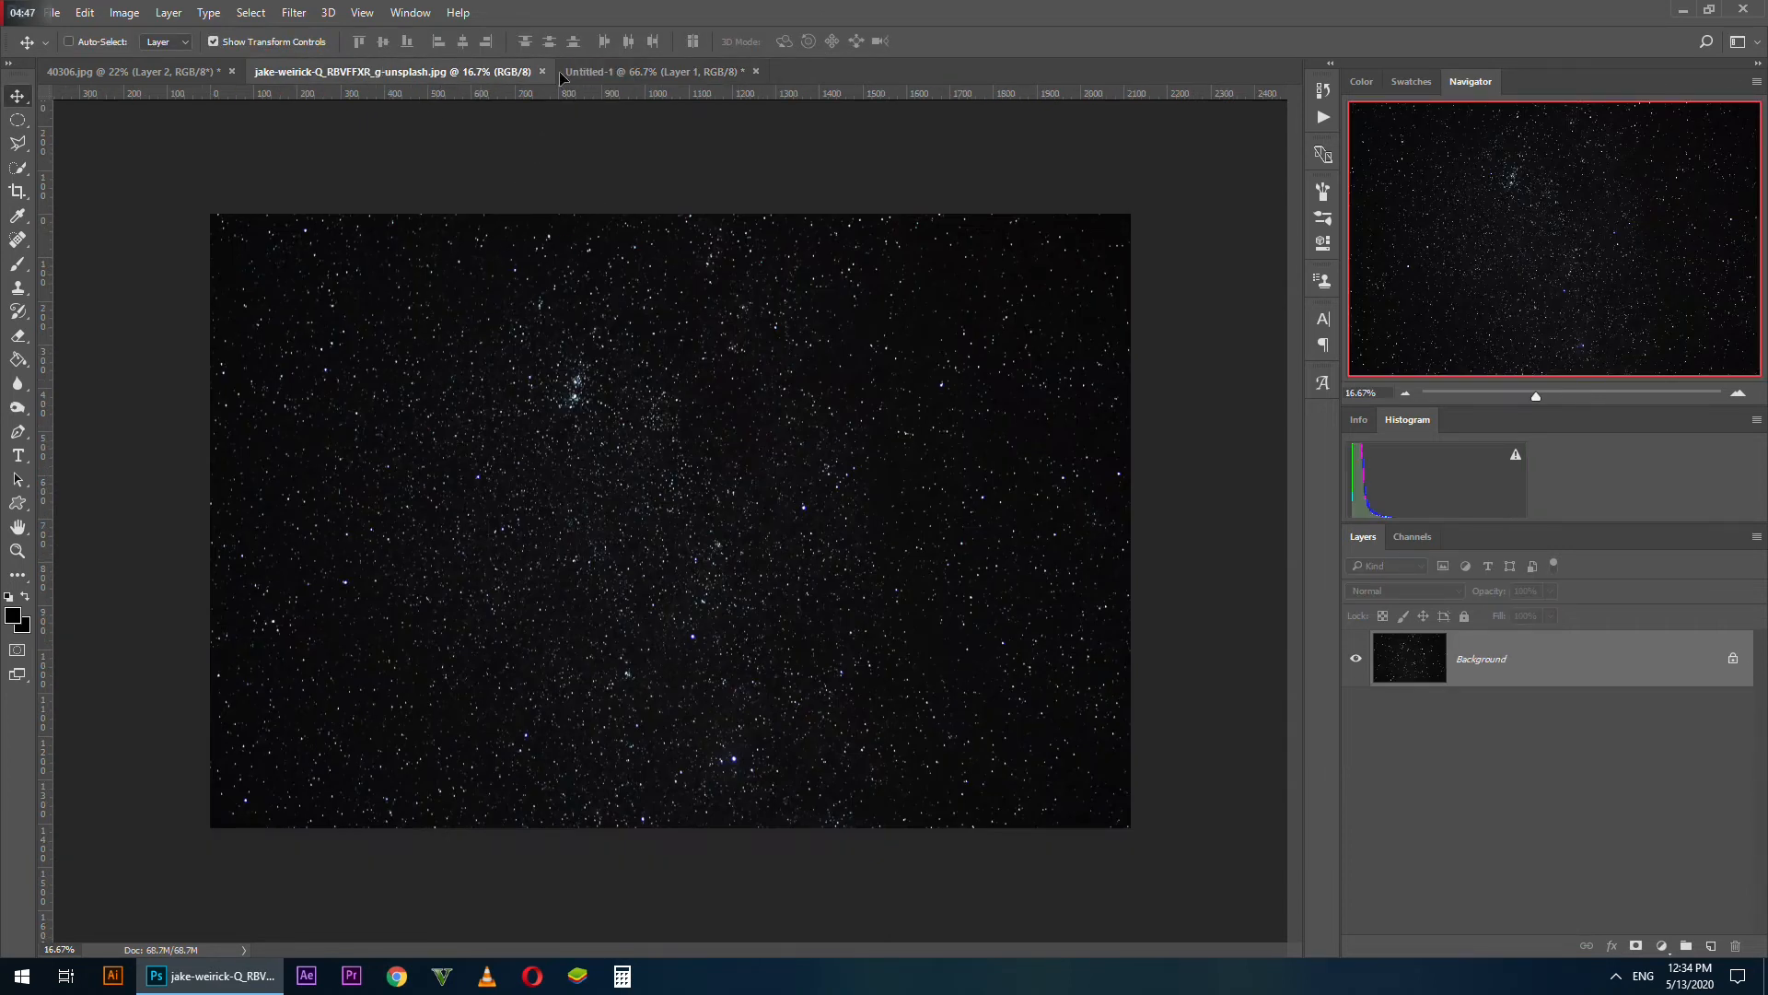
pyautogui.moveTo(560, 72); pyautogui.dragTo(586, 276)
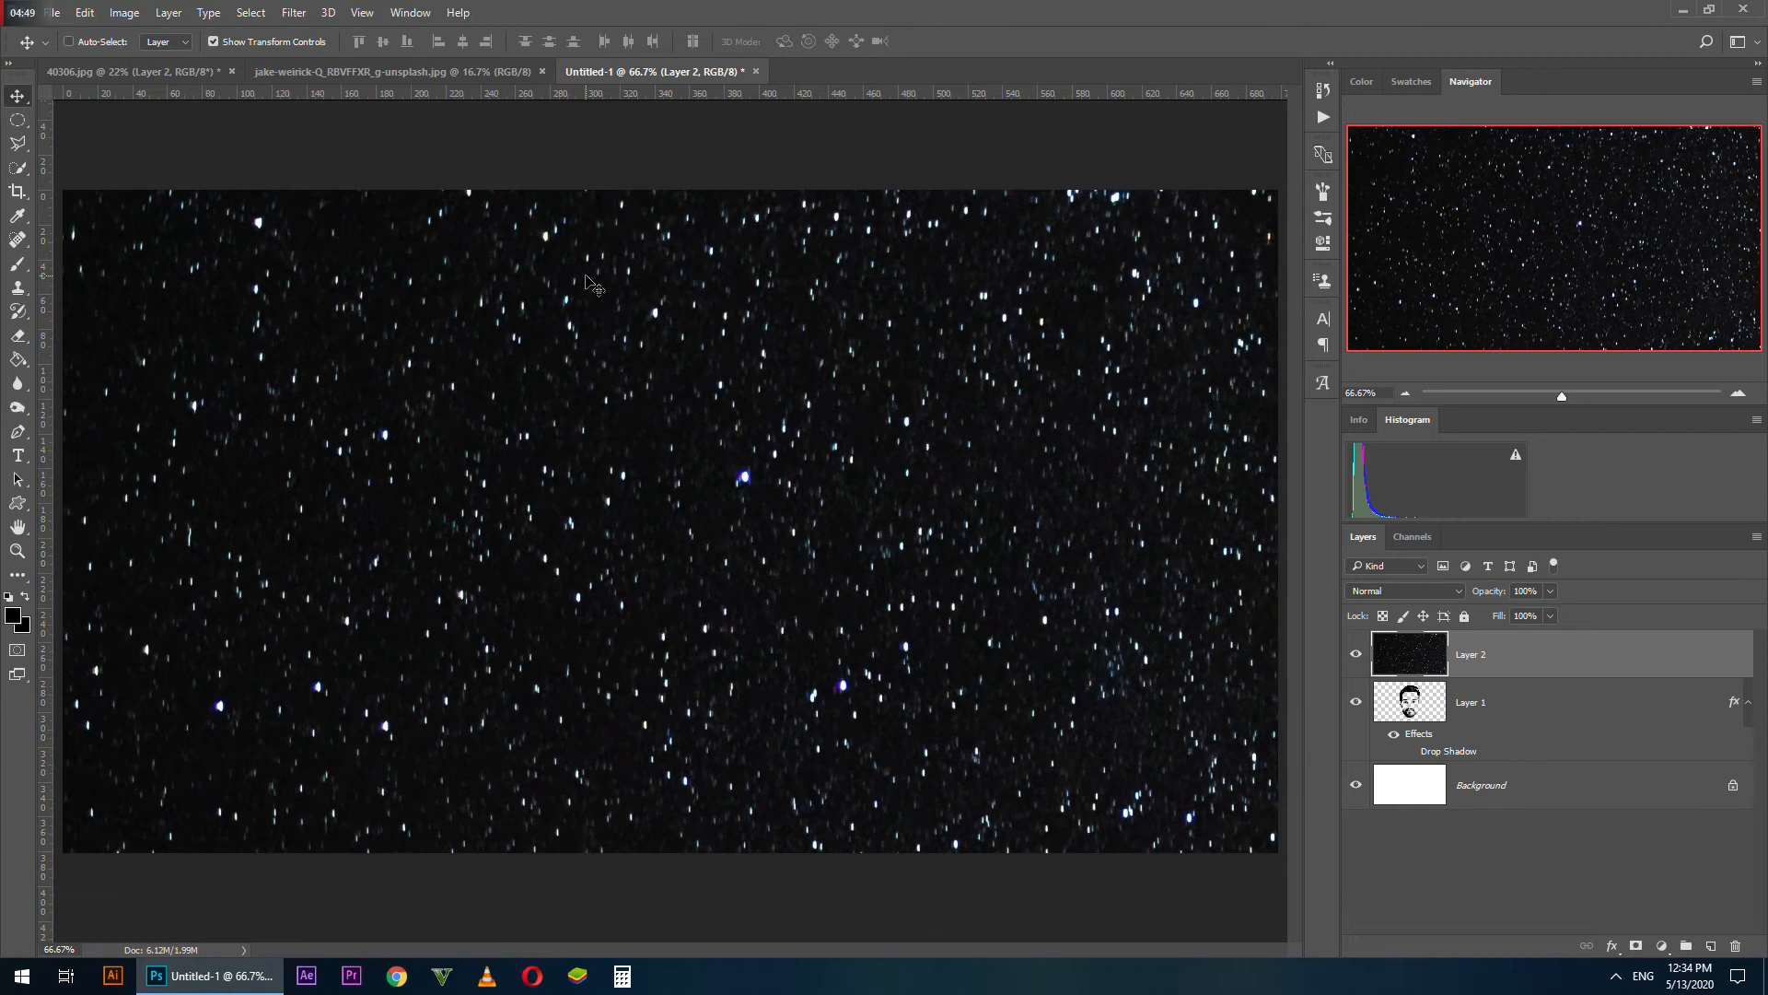
# Scale the starry sky layer proportionally to 28.72% and position it over the face at X 990.5 px, Y 556.5 px
pyautogui.moveTo(1048, 518); pyautogui.dragTo(237, 734)
pyautogui.moveTo(1039, 407); pyautogui.dragTo(285, 404)
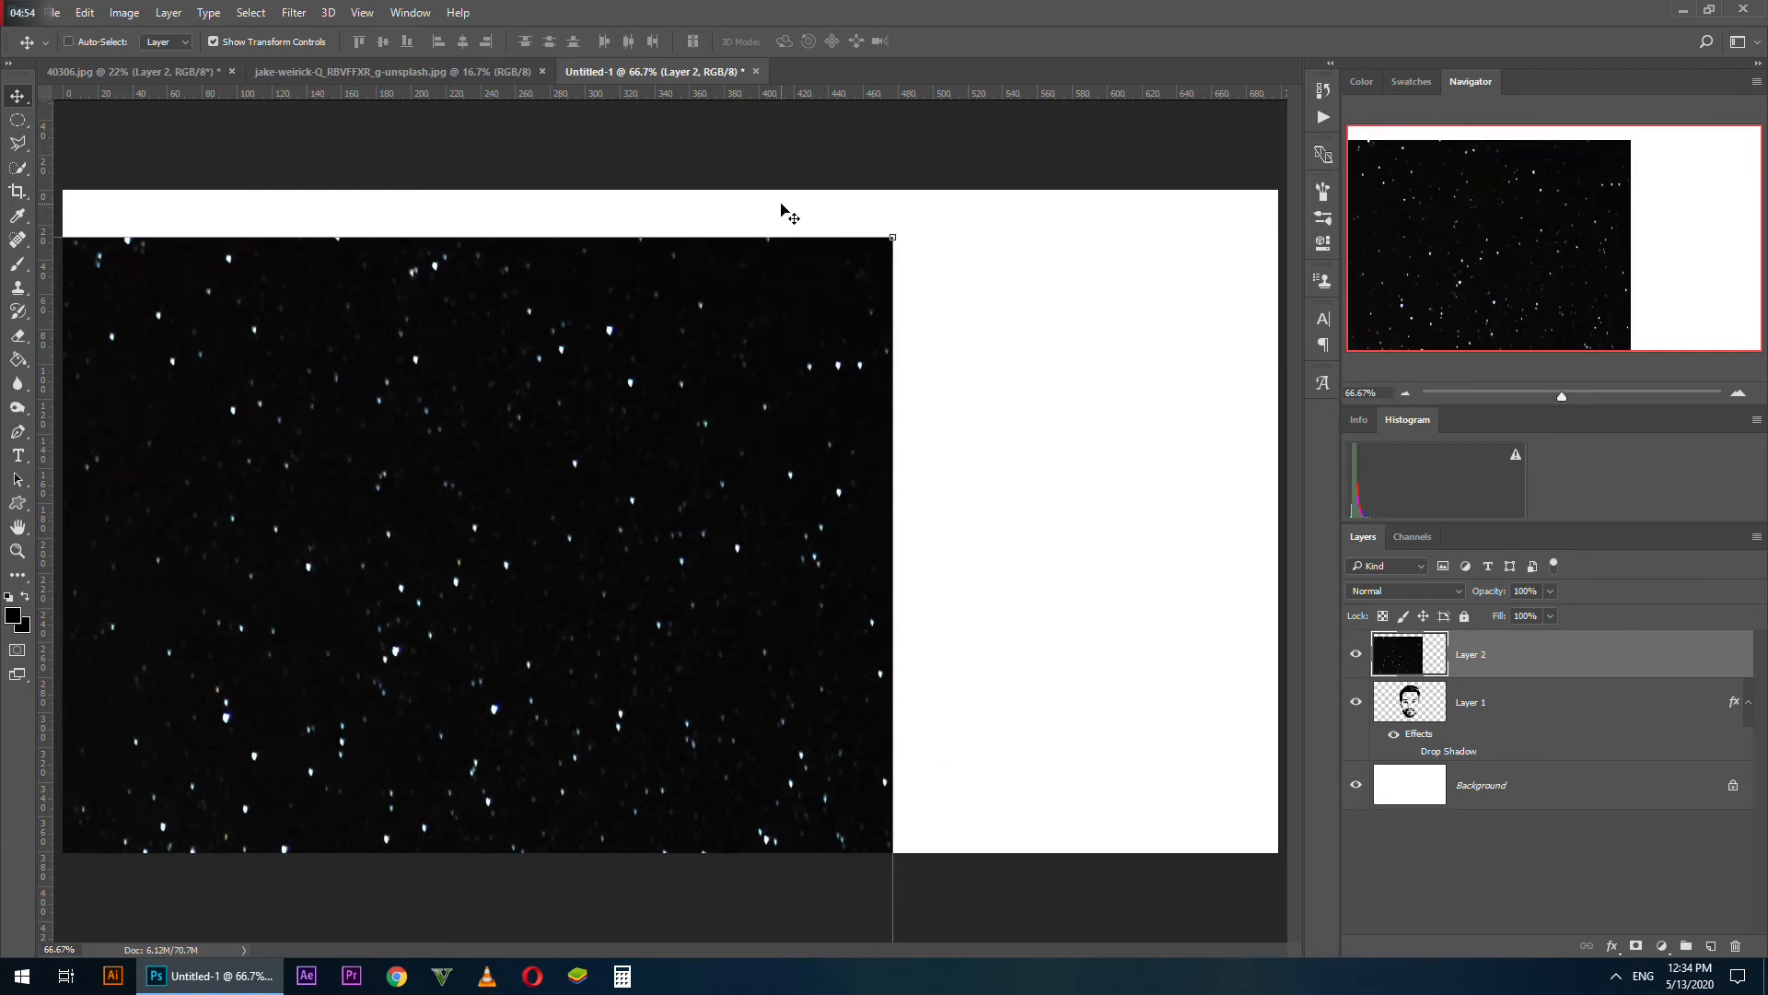
pyautogui.click(892, 232)
pyautogui.moveTo(891, 237); pyautogui.dragTo(1090, 307)
pyautogui.moveTo(918, 448); pyautogui.dragTo(1028, 301)
pyautogui.click(318, 41)
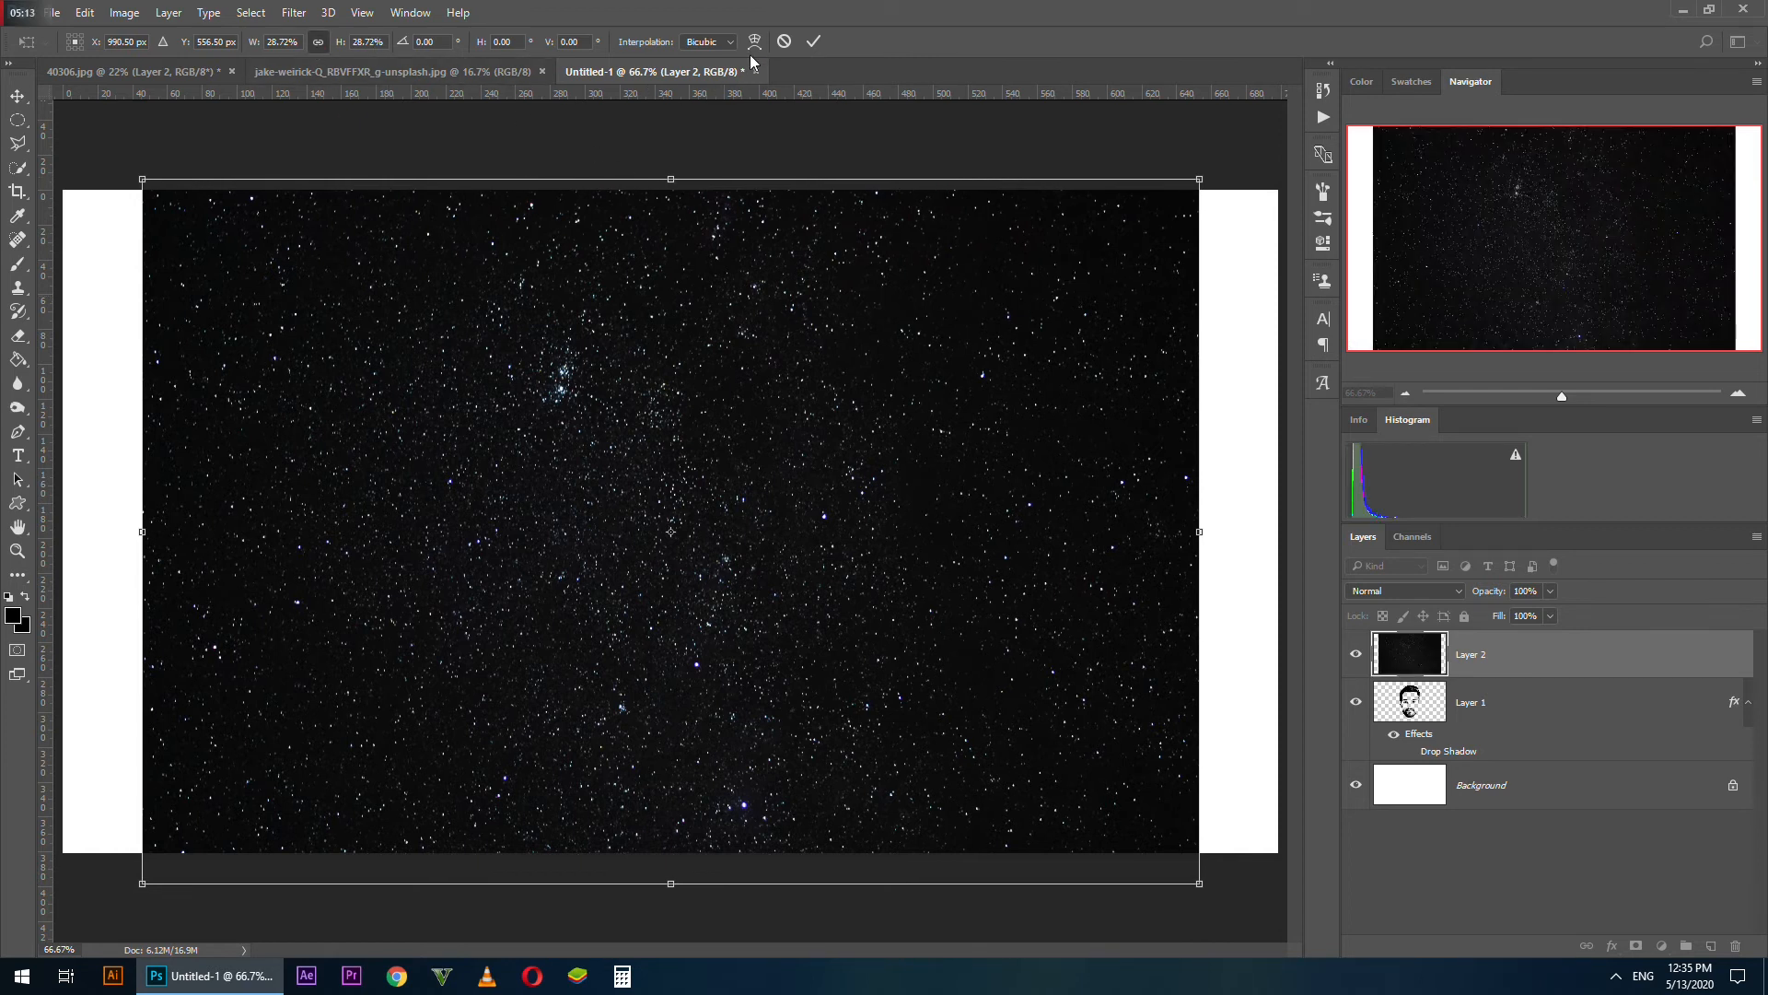
pyautogui.click(813, 42)
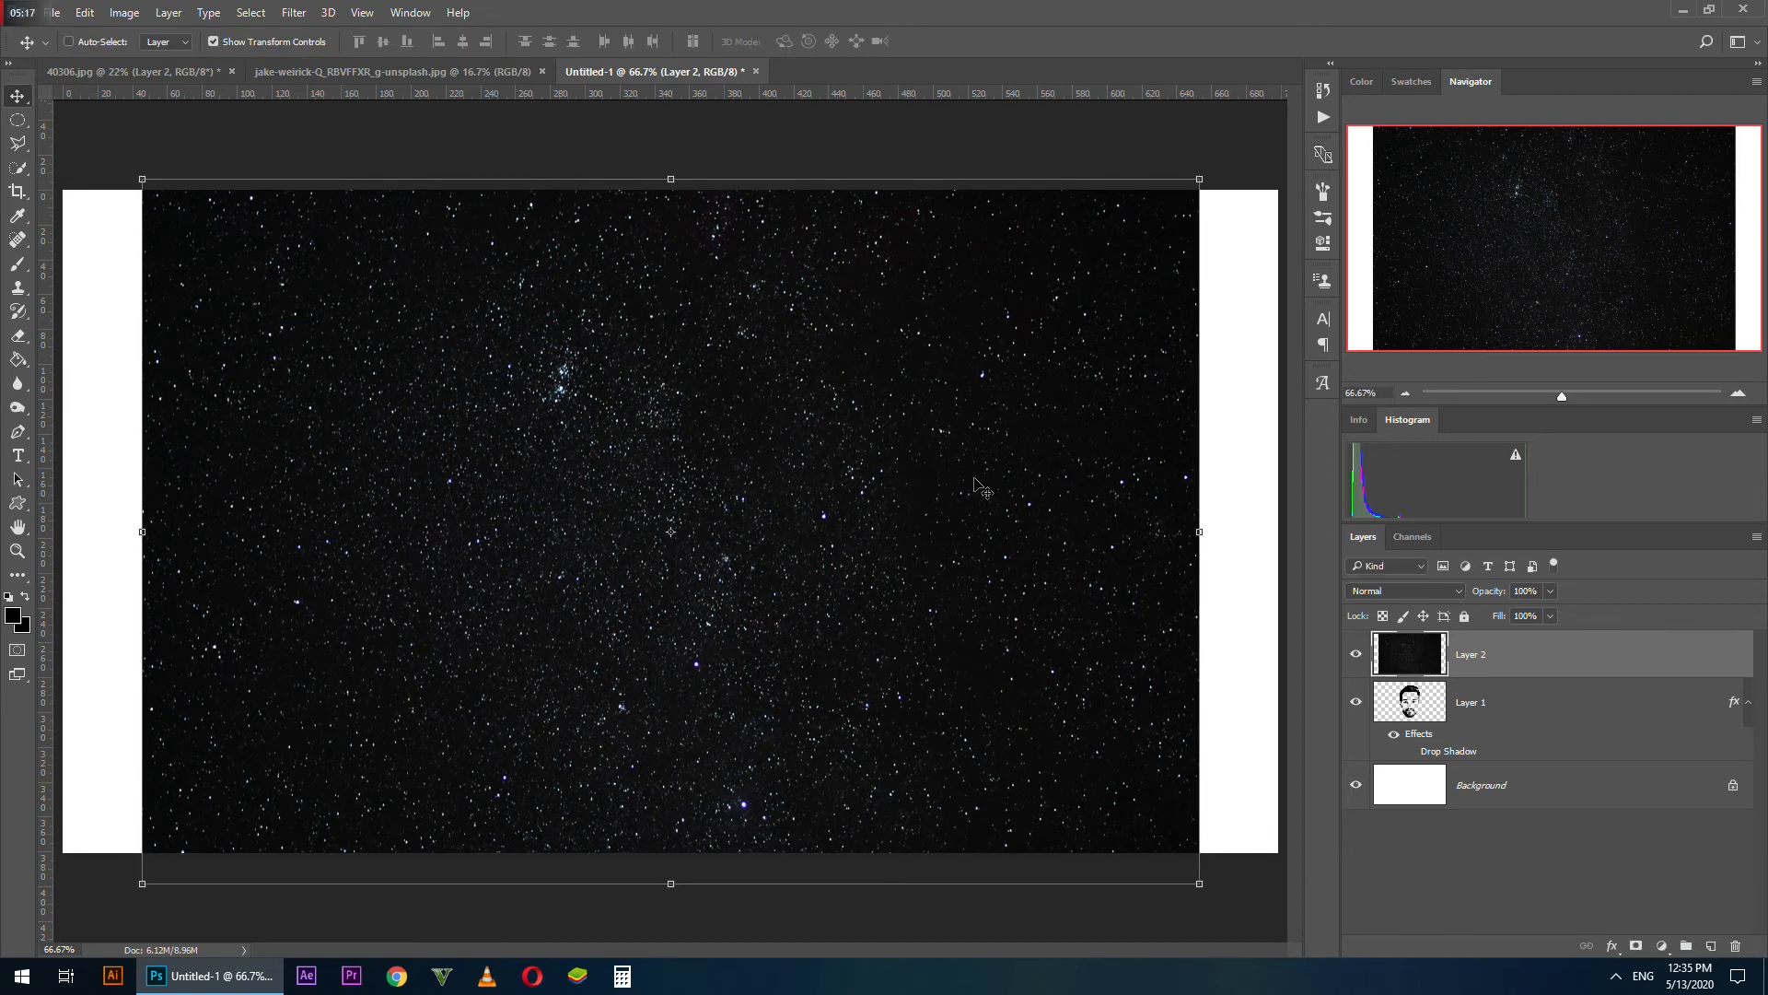
# Clip the starry sky layer to the face layer with a clipping mask and delete the white Background layer
pyautogui.rightClick(1515, 656)
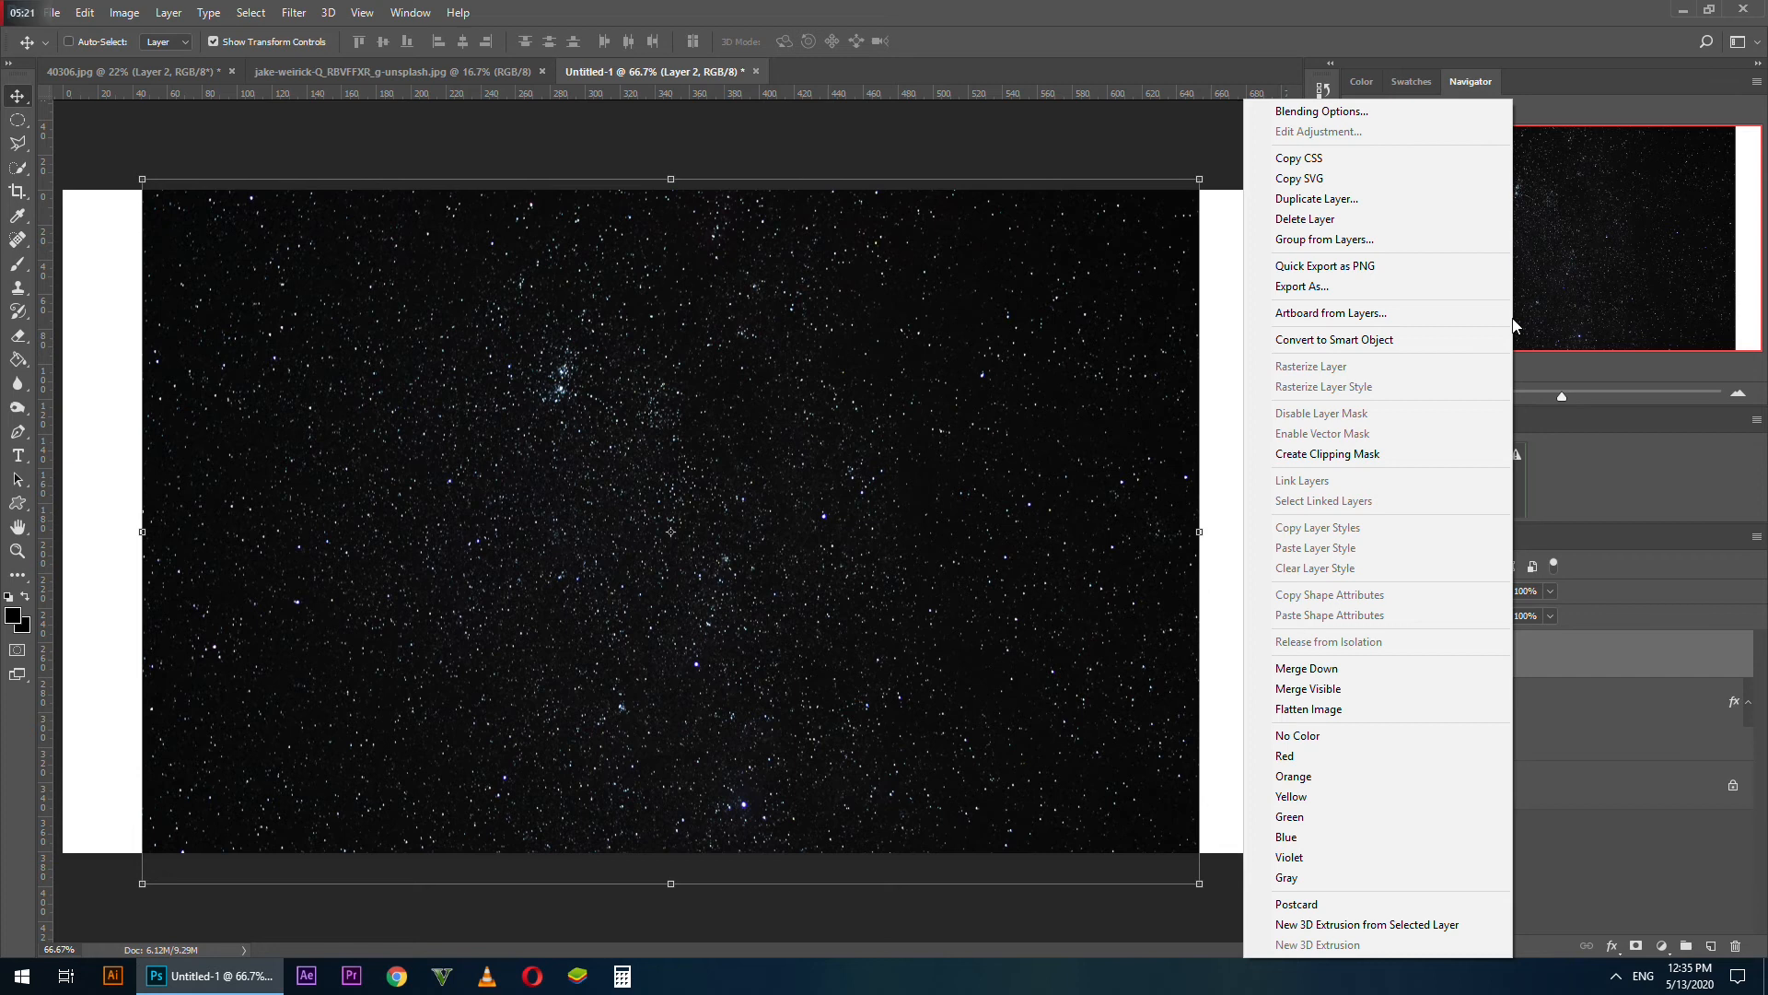
pyautogui.click(1468, 452)
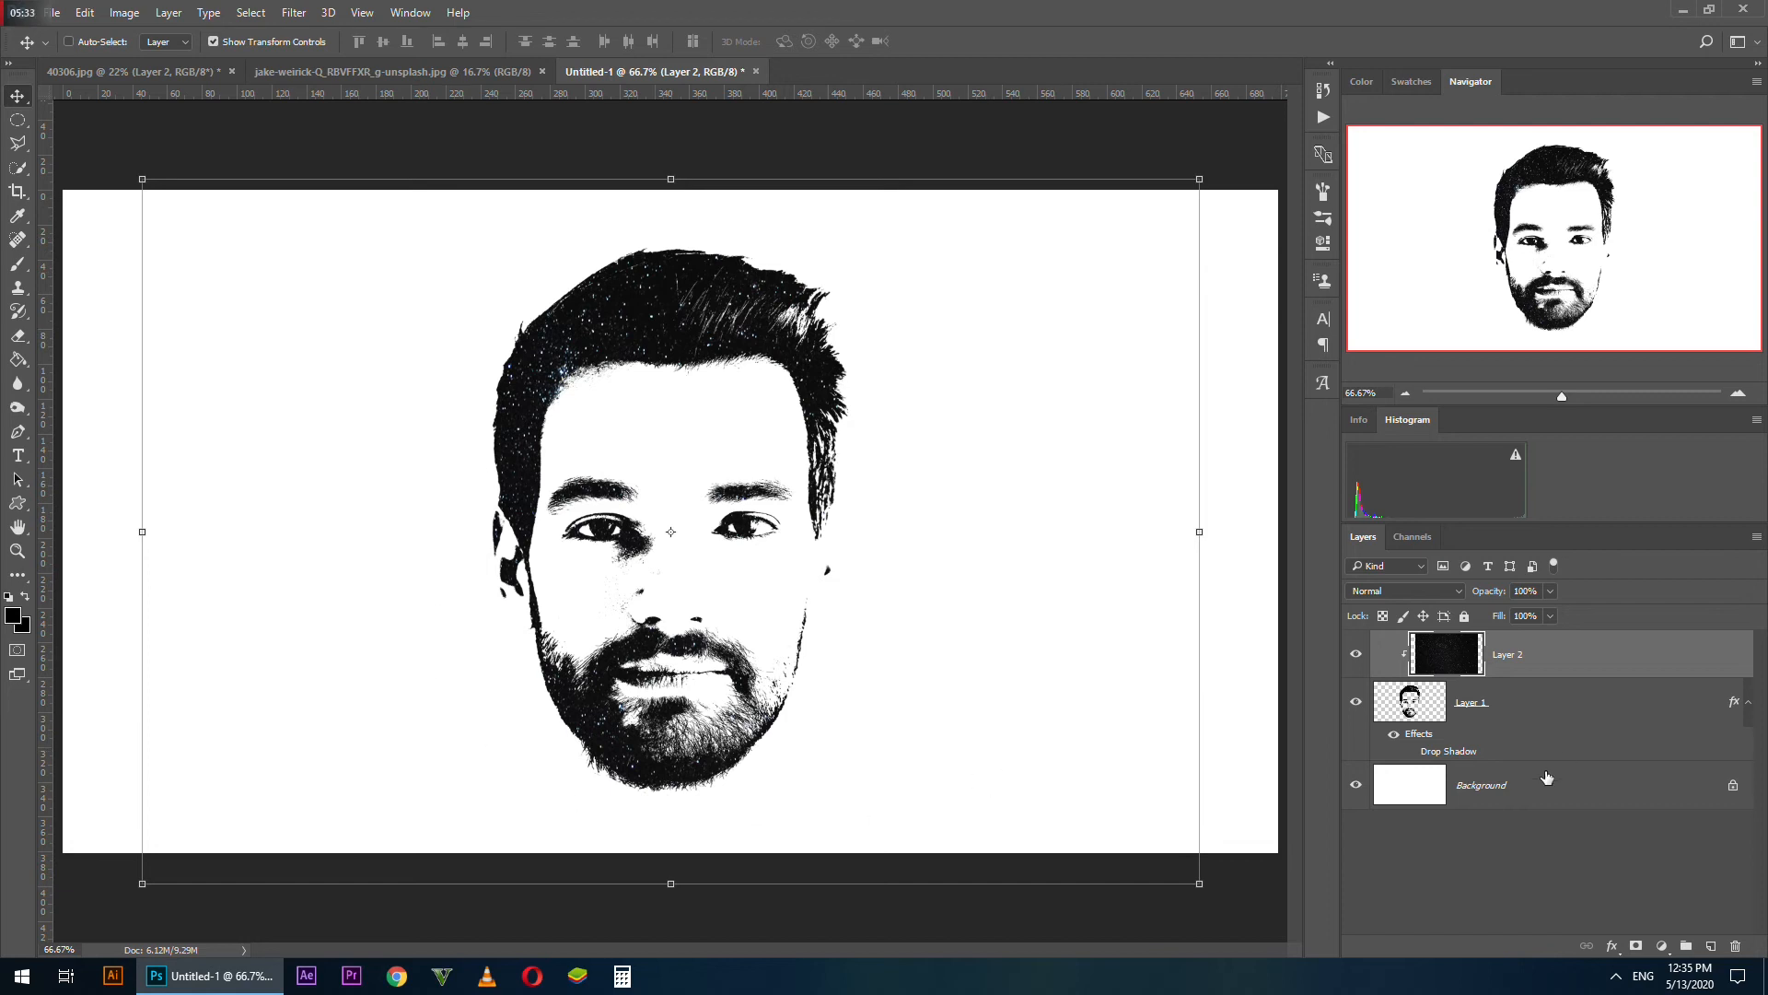
pyautogui.click(1489, 793)
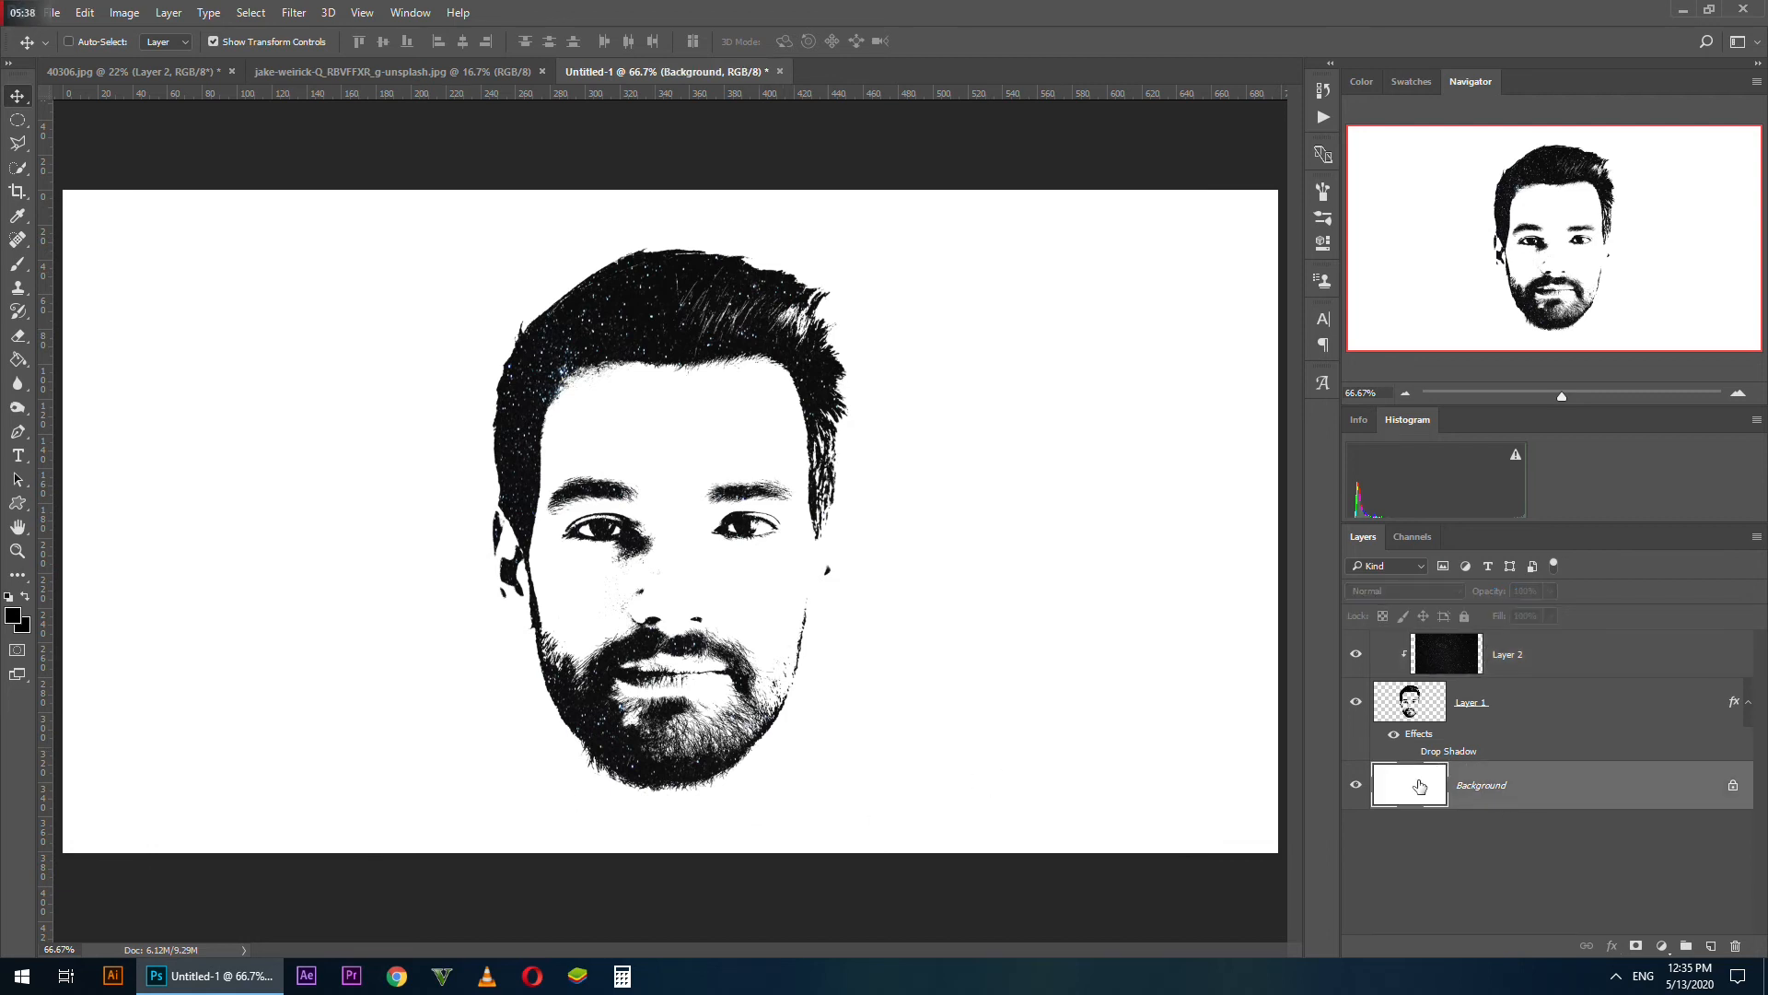
pyautogui.moveTo(1419, 786); pyautogui.dragTo(1731, 947)
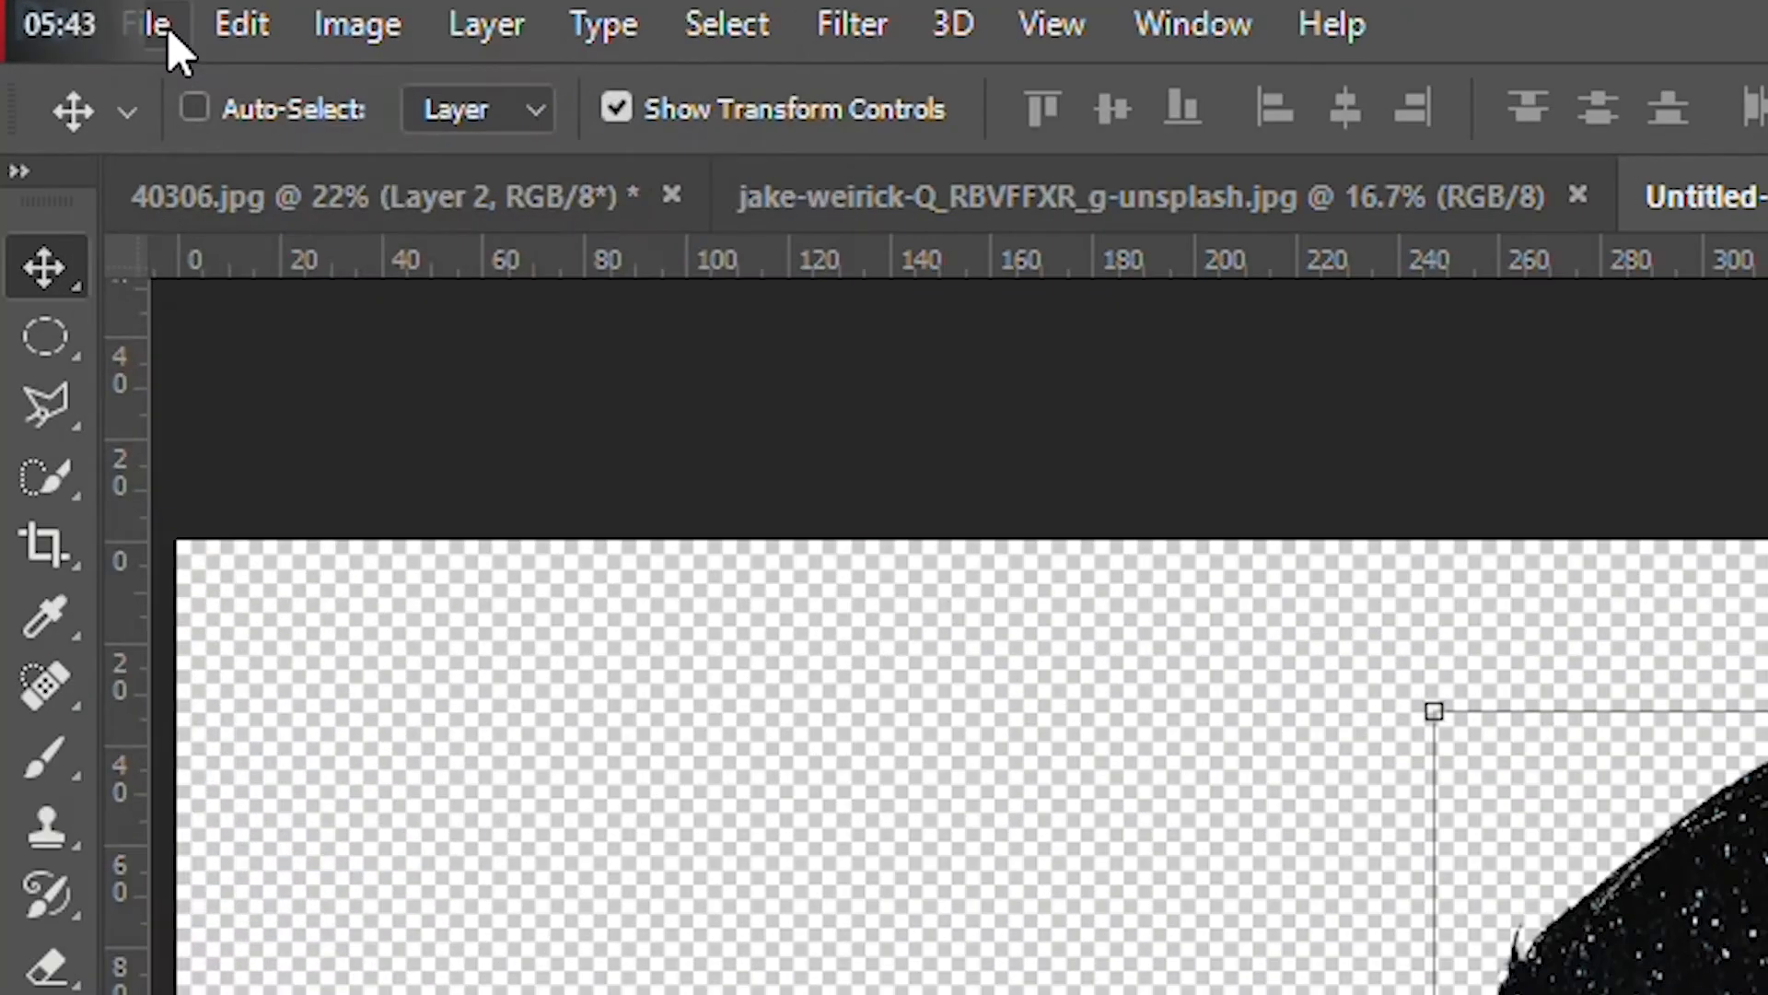
# Save the artwork as a PNG file with Smallest / Slow compression and no interlacing
pyautogui.click(56, 13)
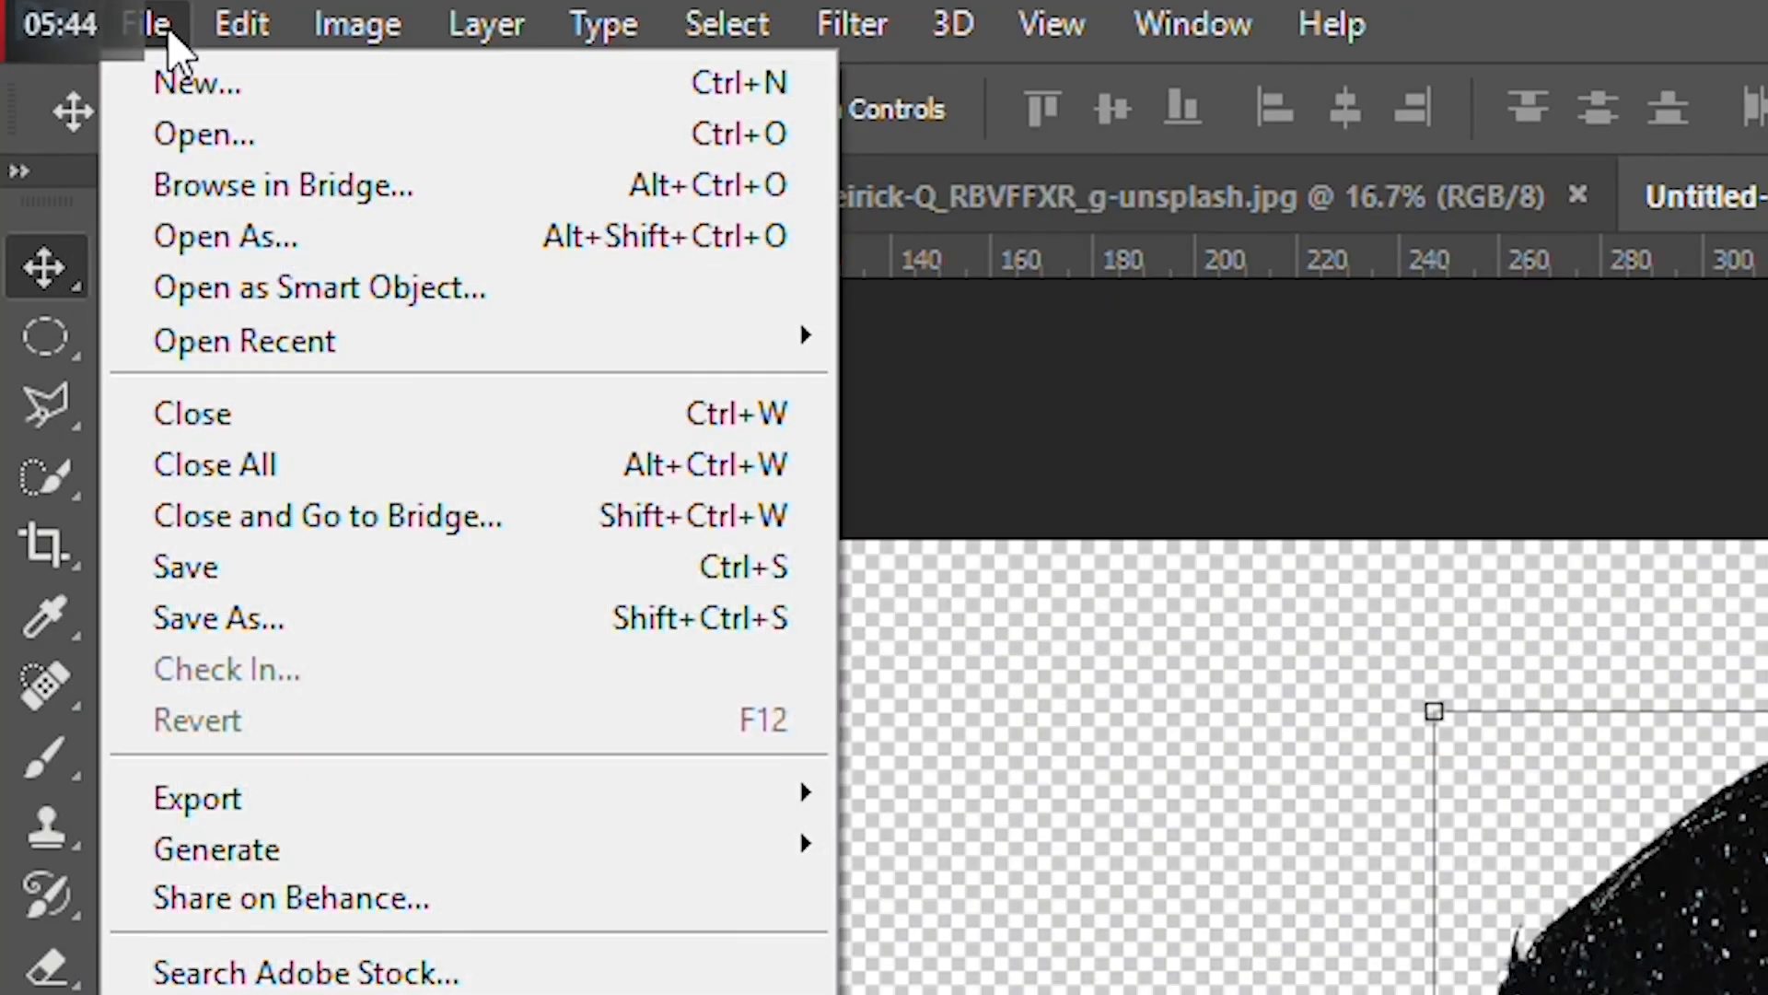
pyautogui.click(353, 615)
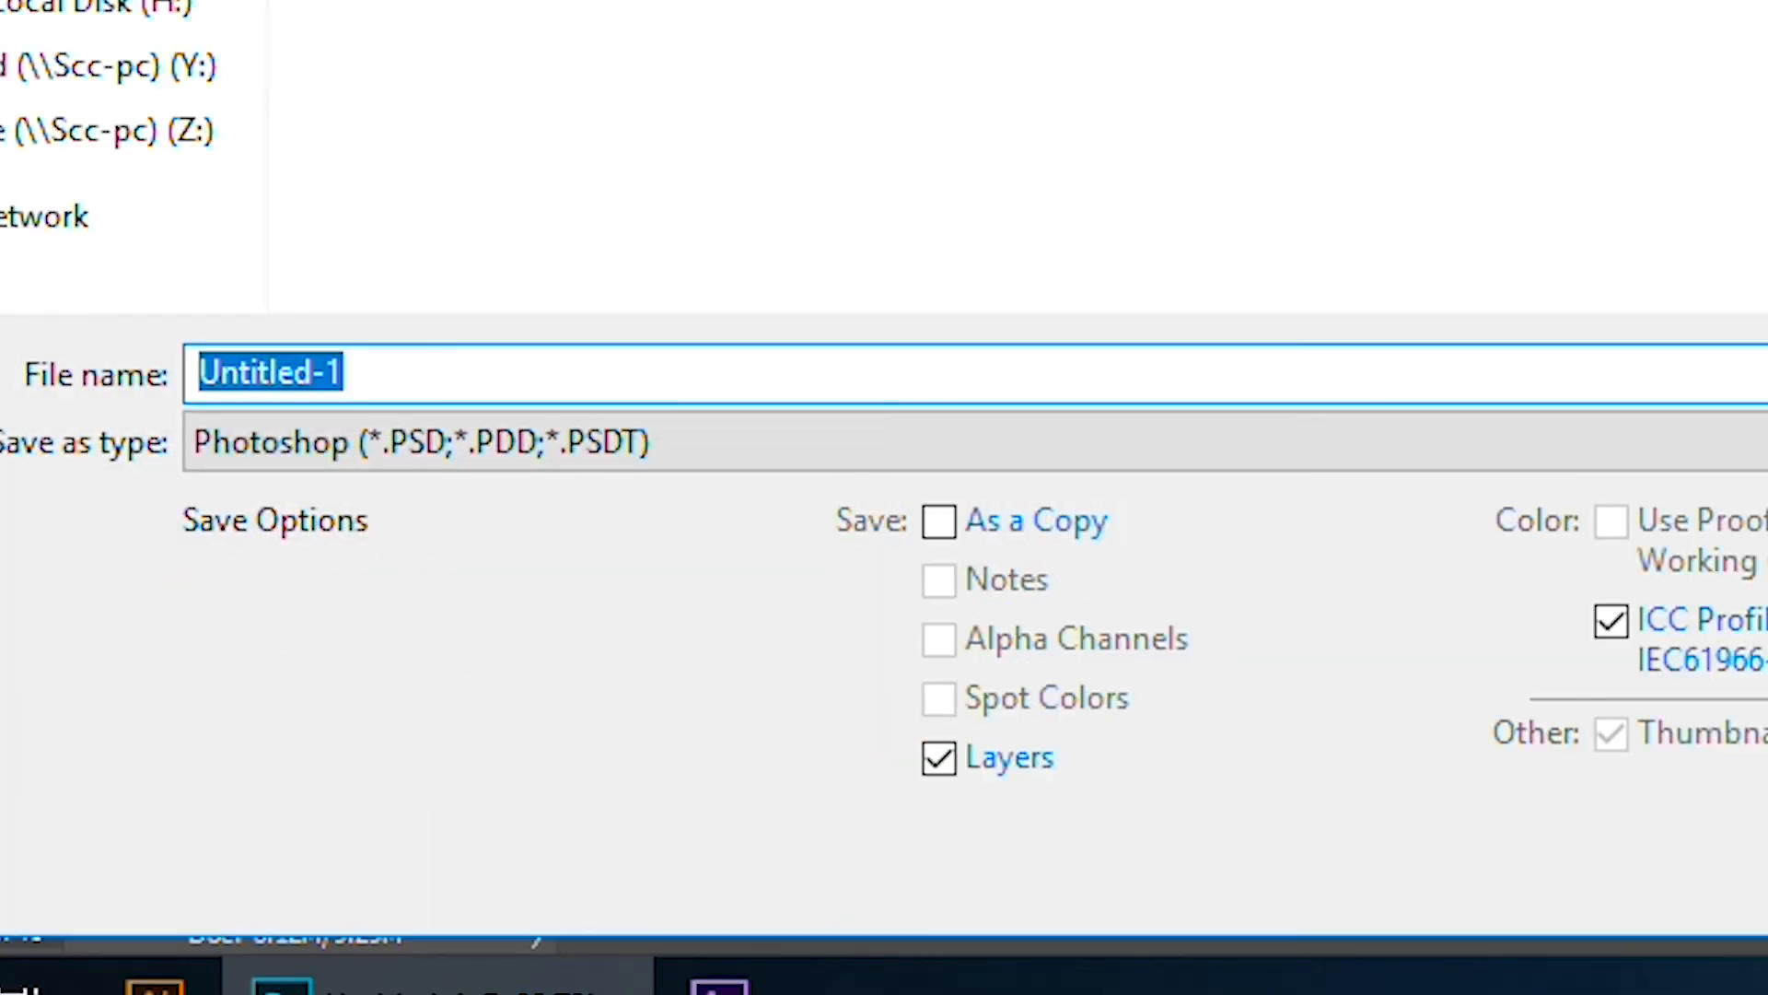
pyautogui.click(978, 419)
pyautogui.scroll(-5, 978, 433)
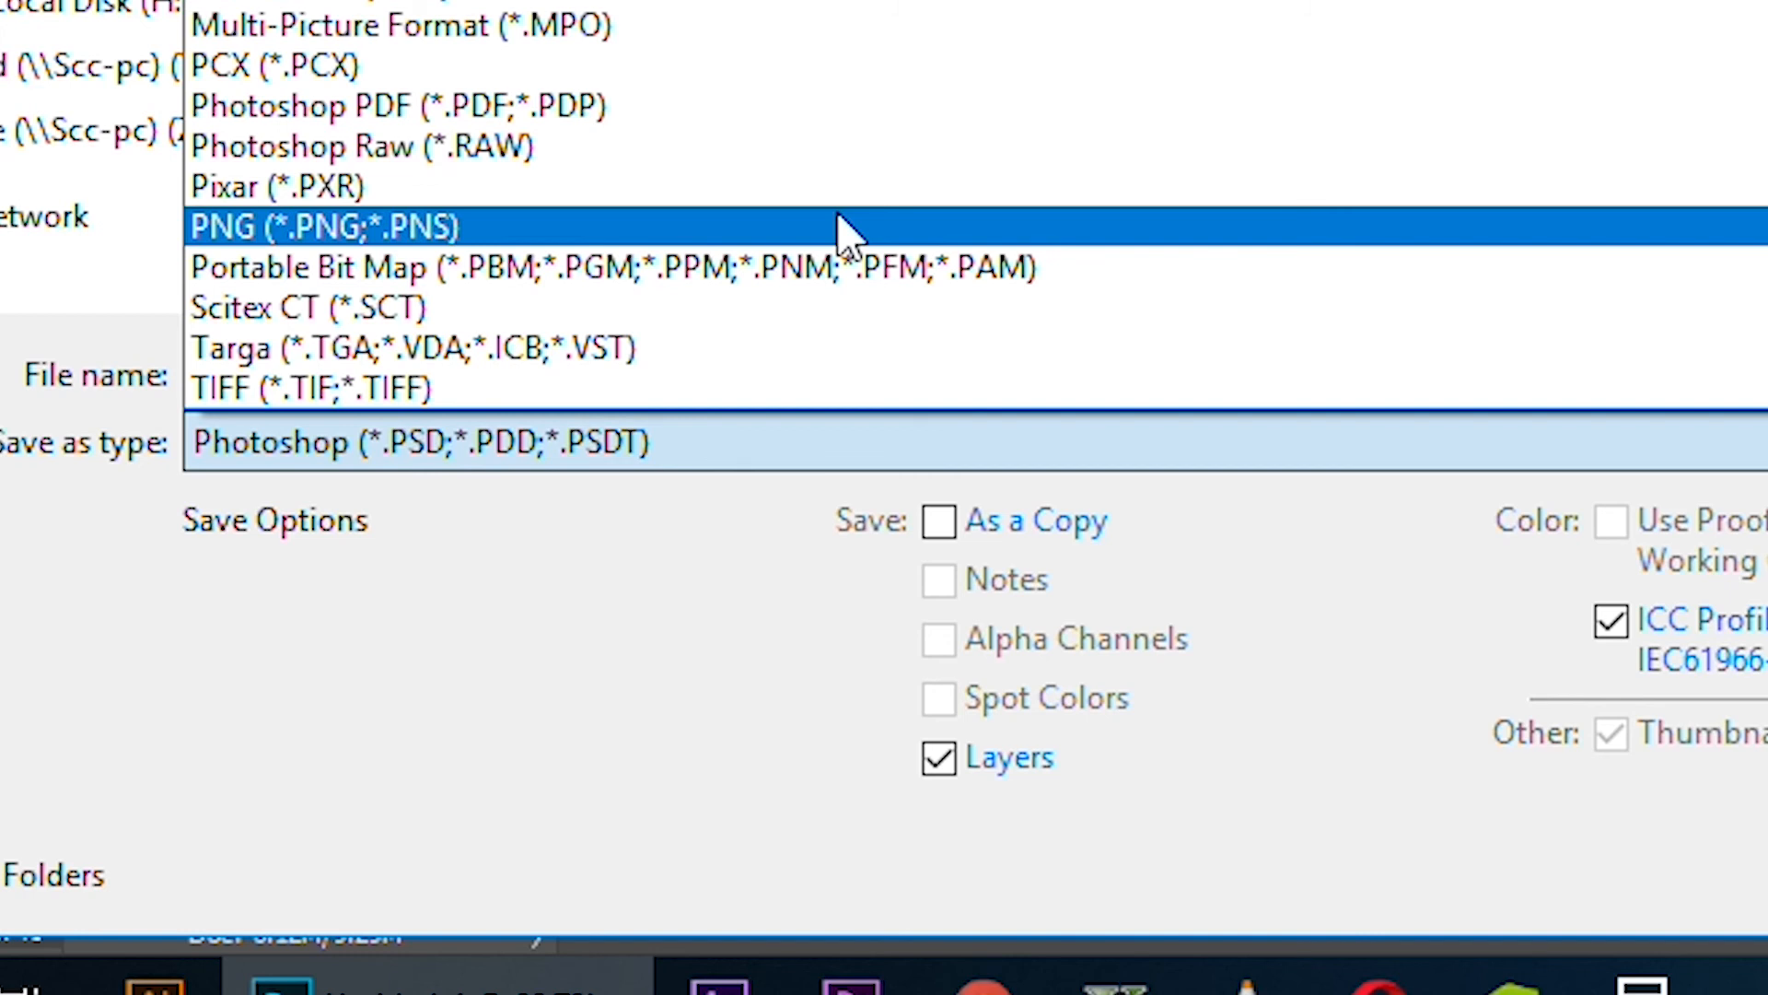
pyautogui.click(846, 230)
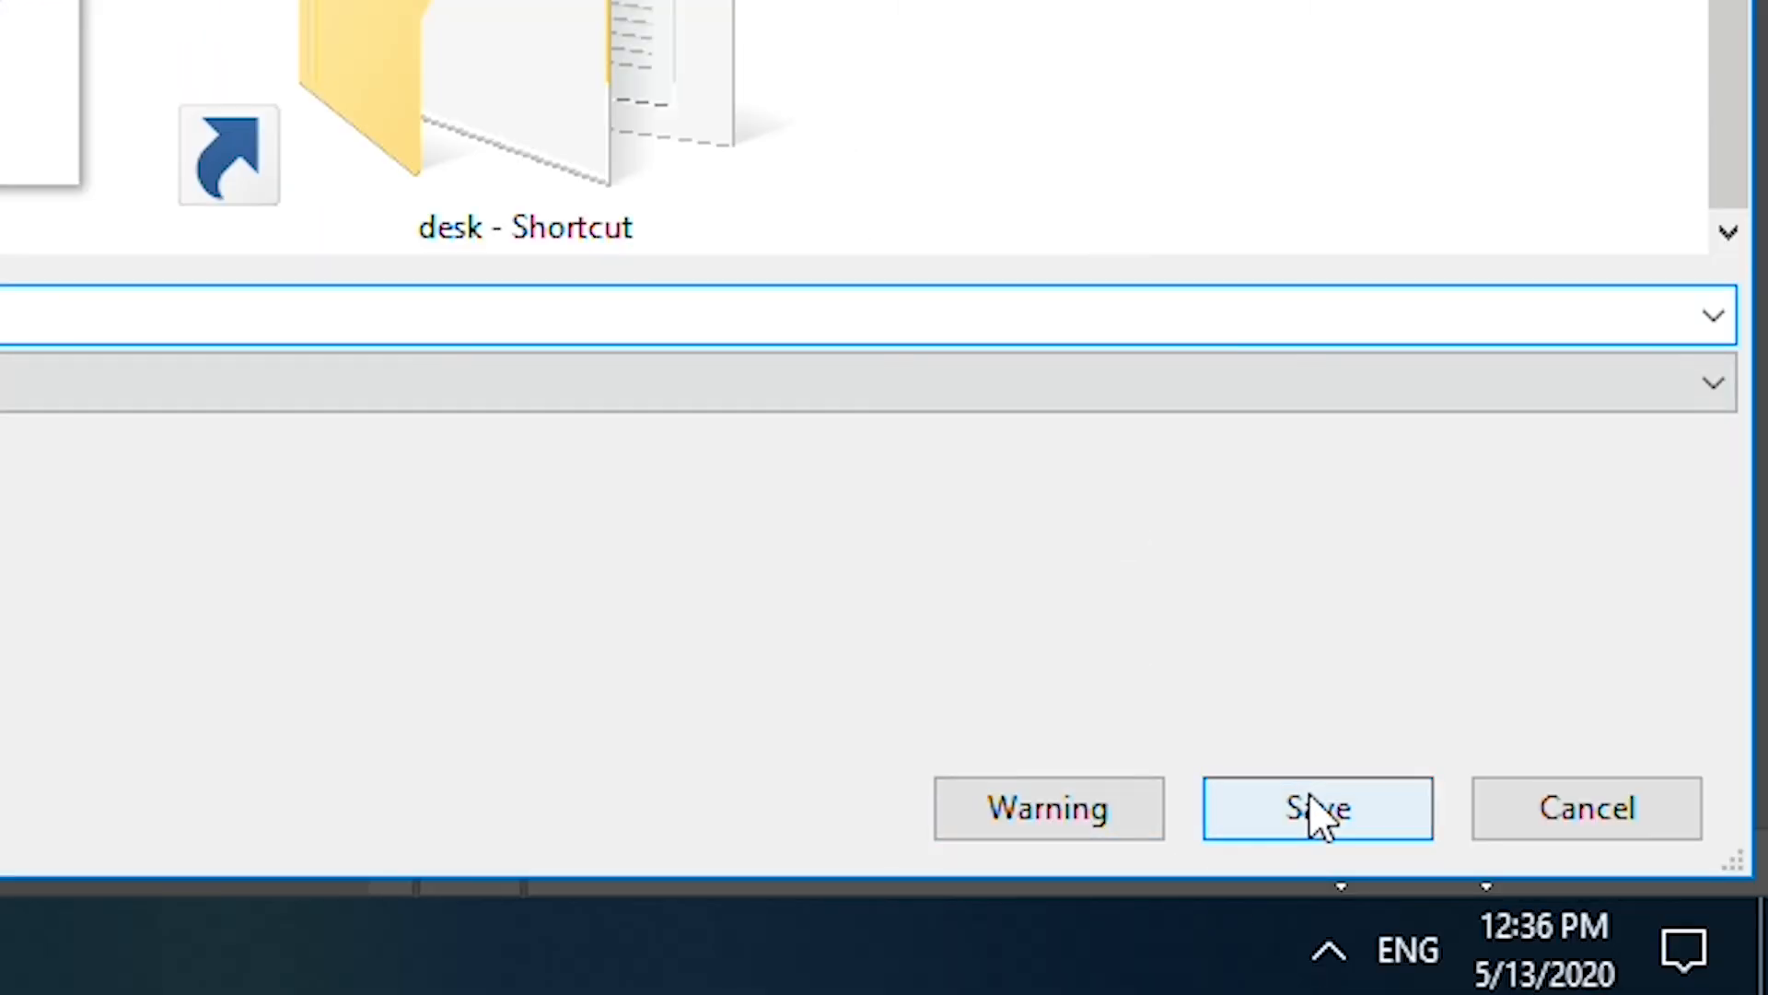
pyautogui.click(1319, 810)
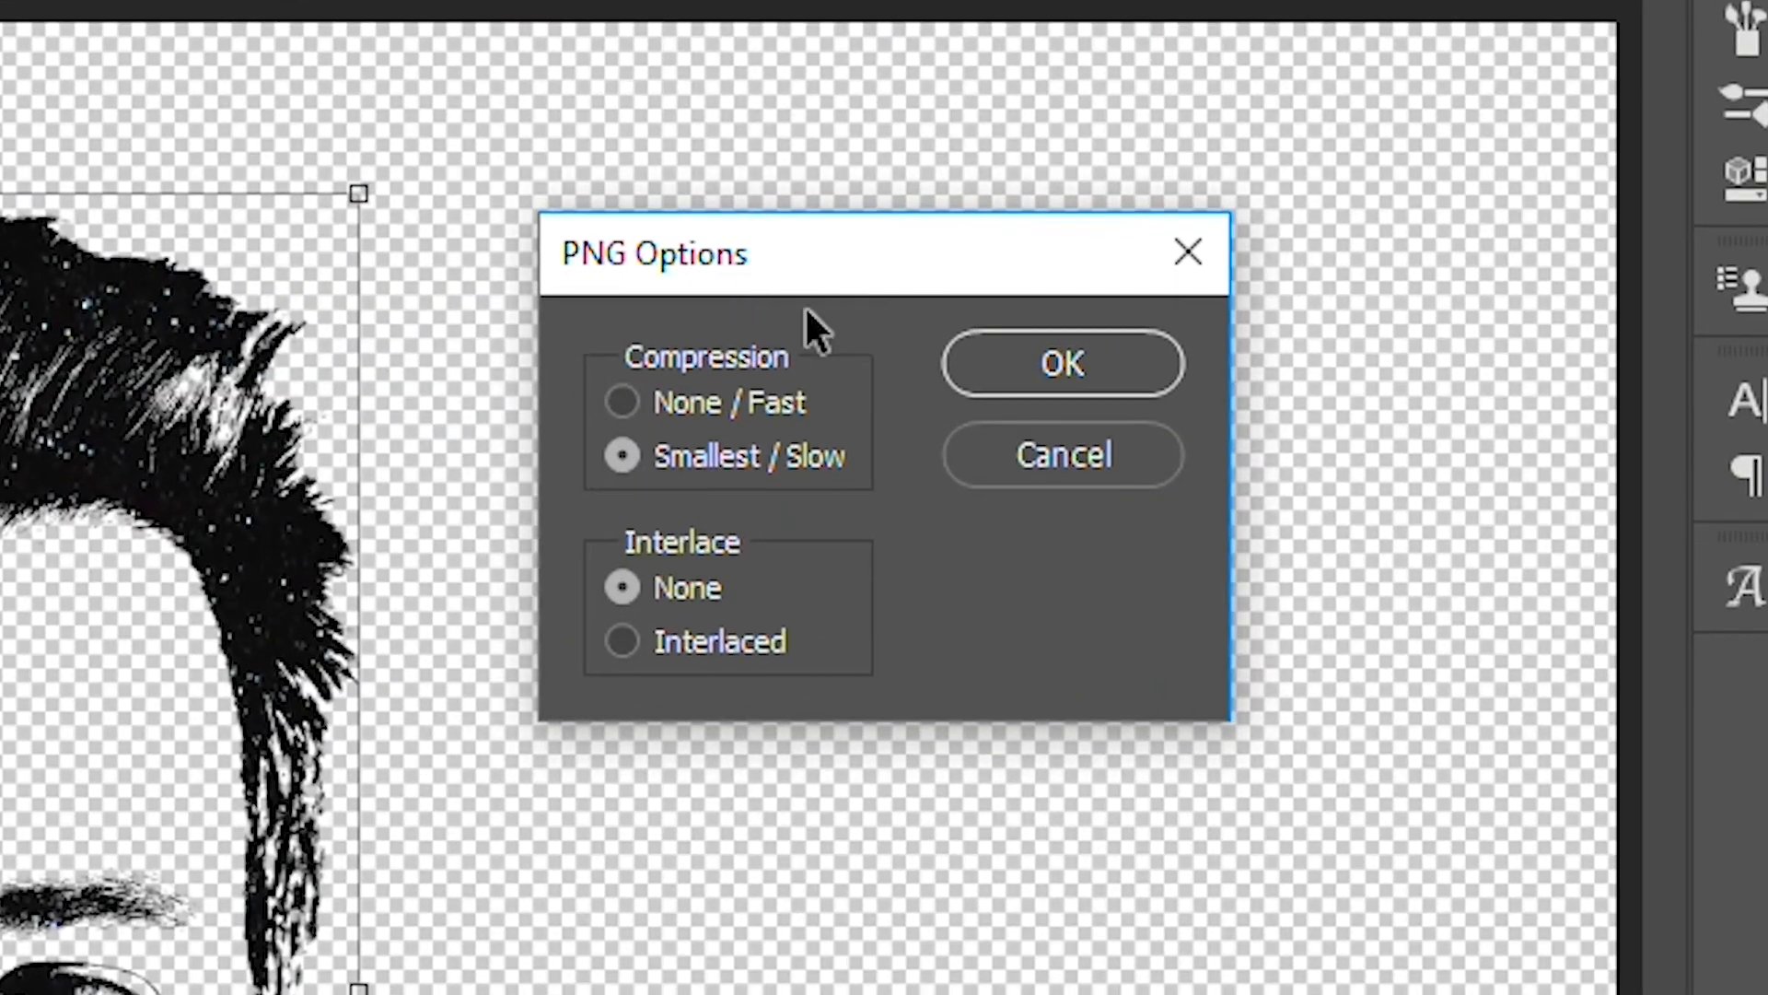
pyautogui.click(794, 456)
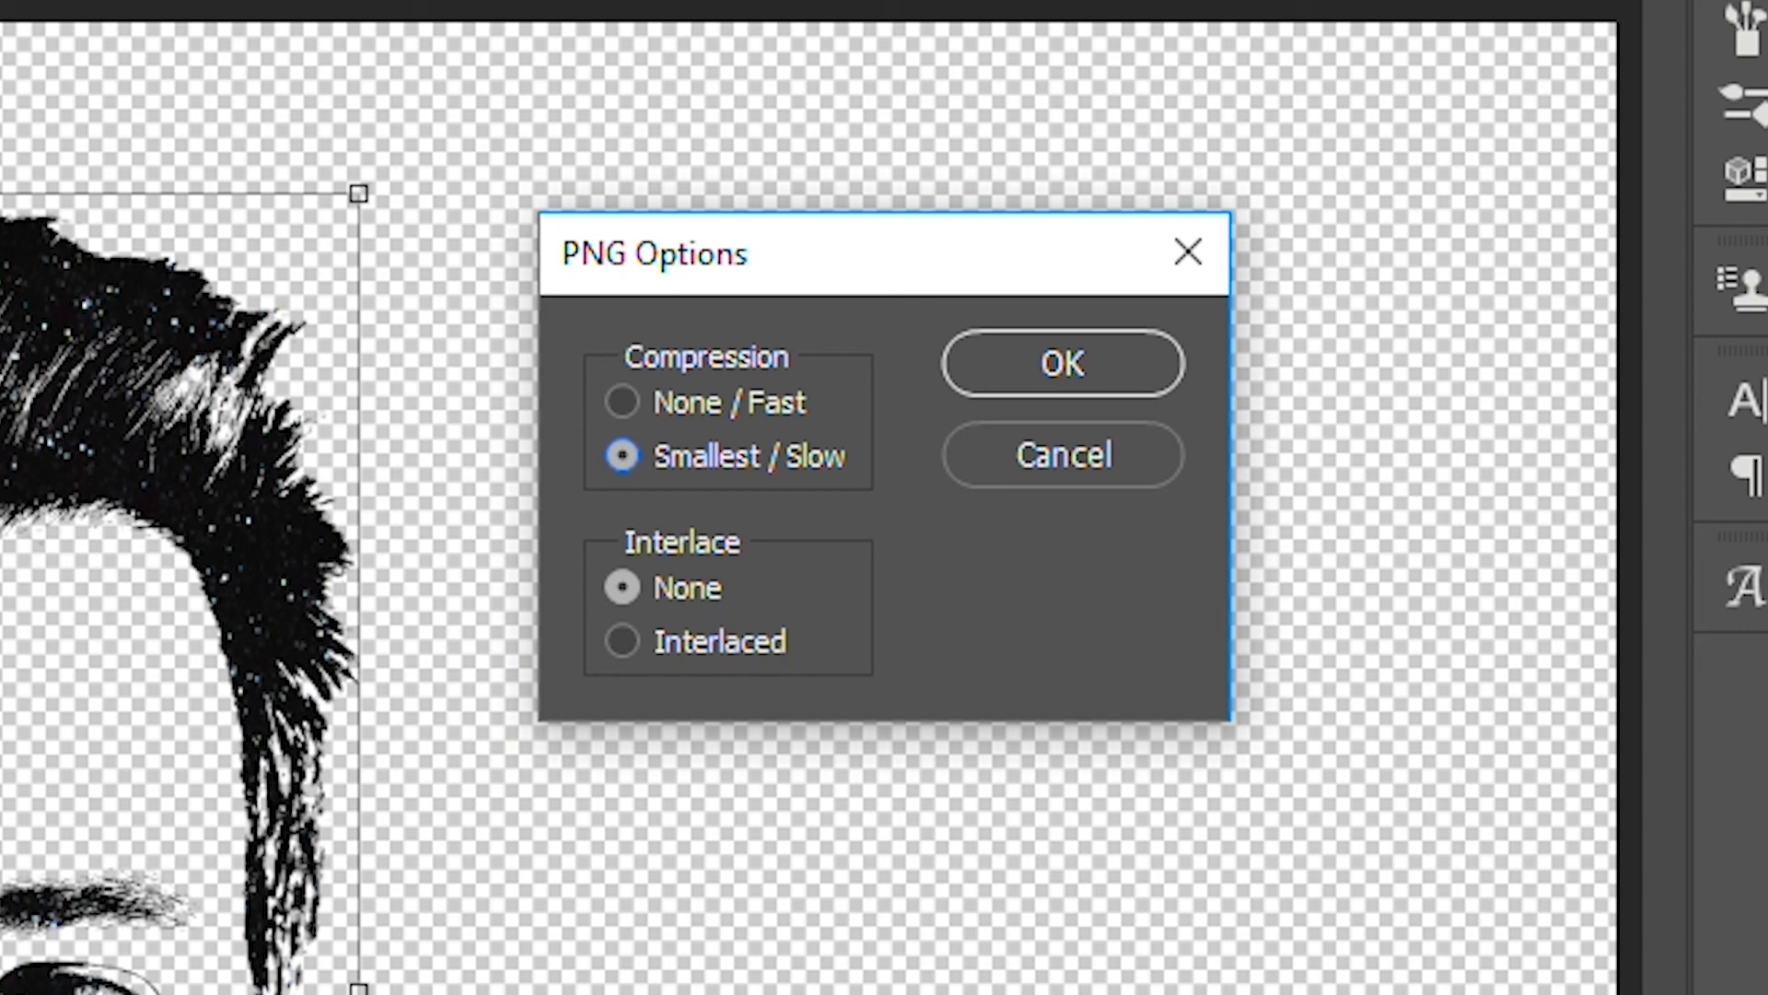
pyautogui.click(1059, 362)
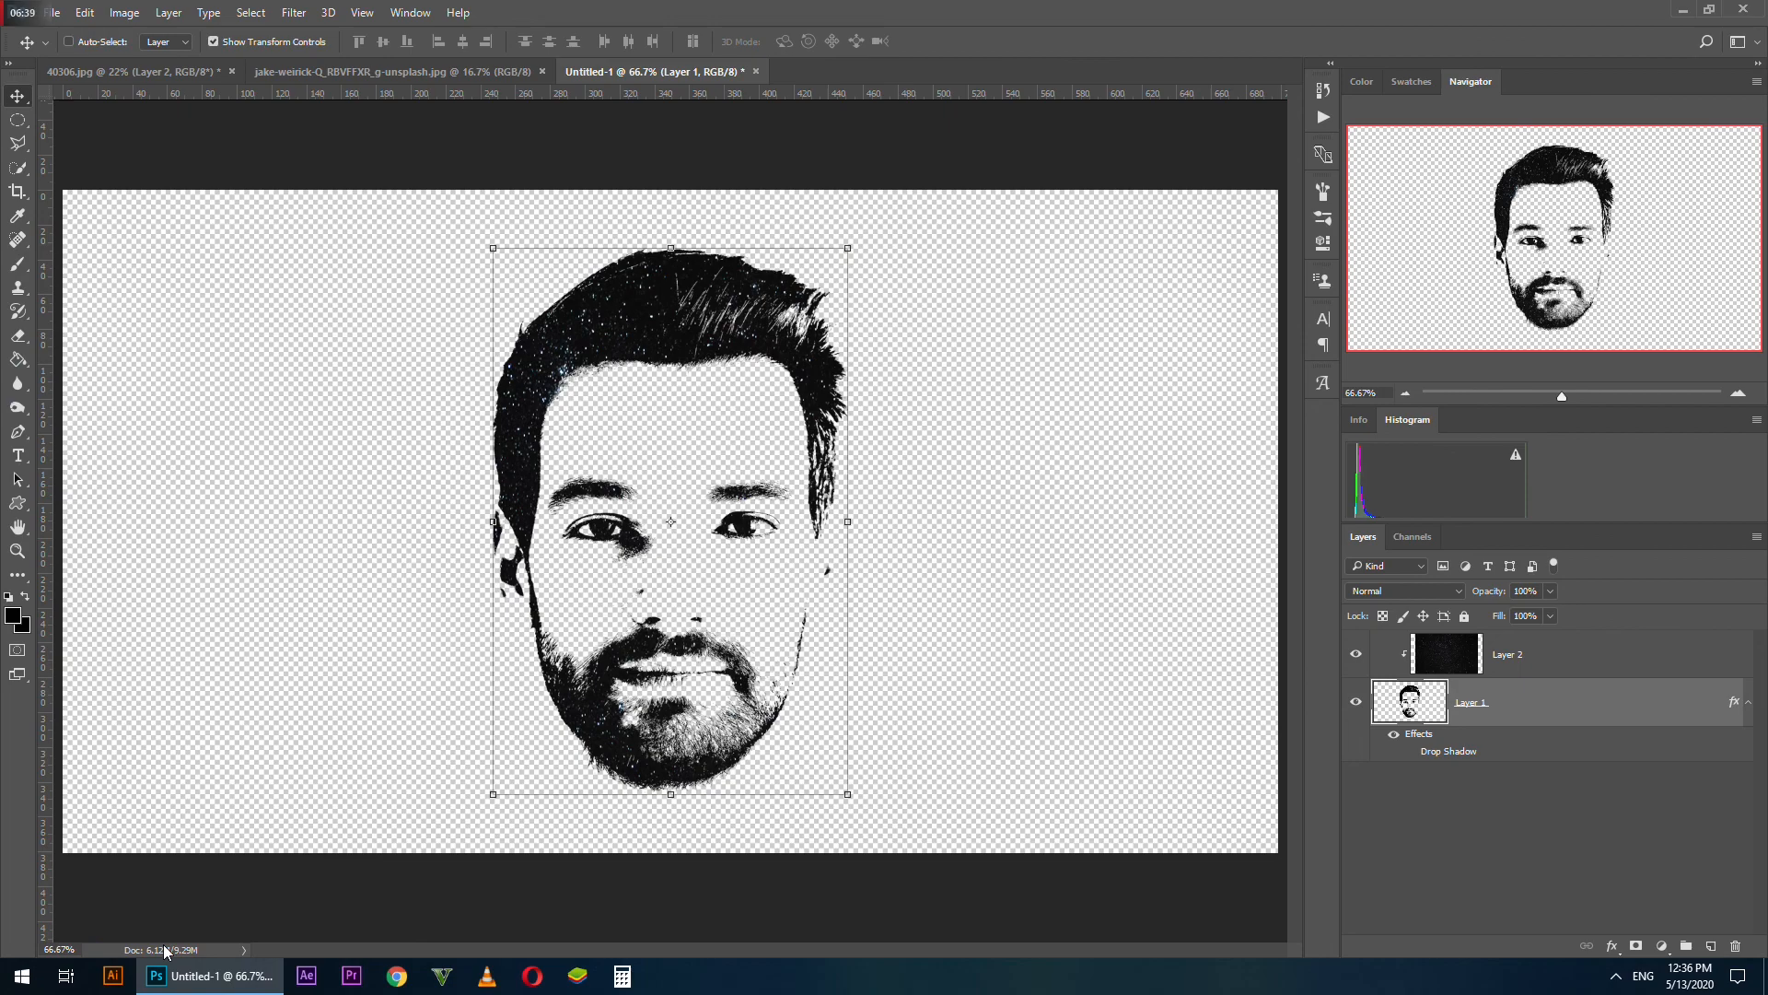